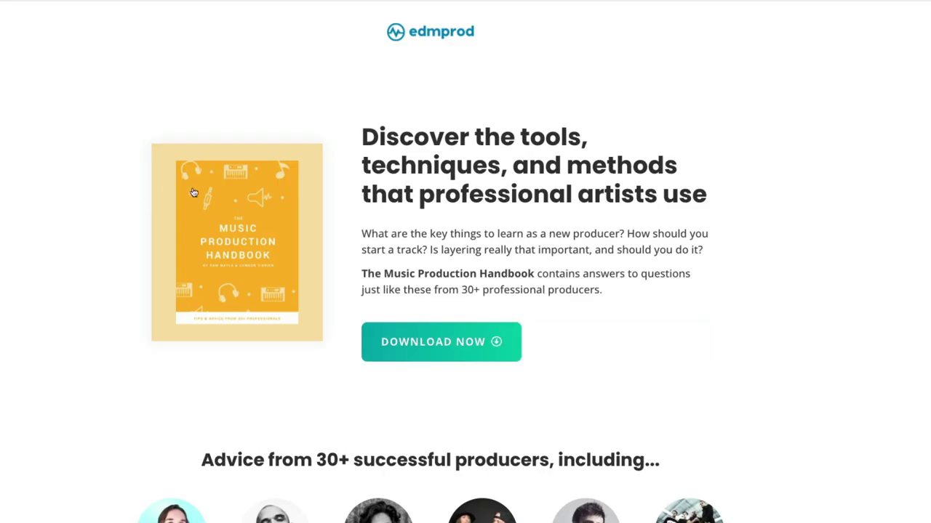
scroll(513, 220, down, 3)
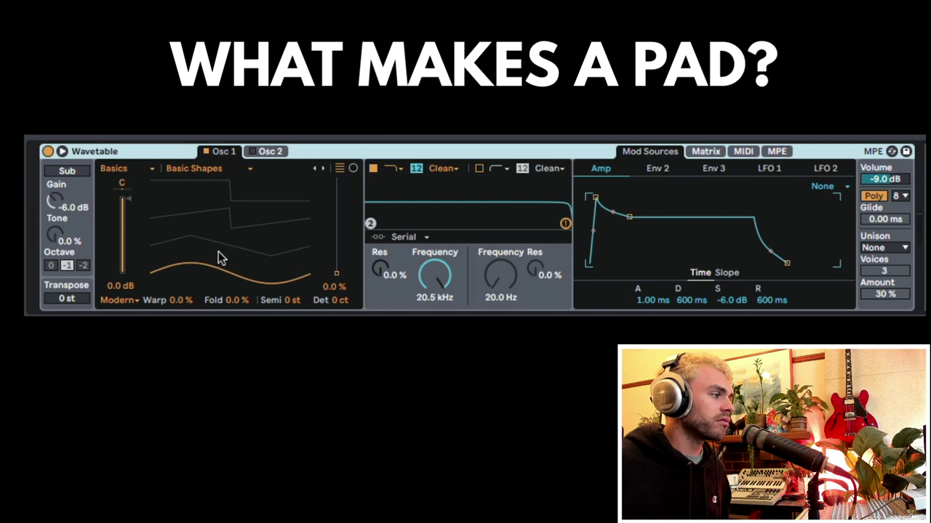
Step: Shape Wavetable's amp envelope for a pad with attack 334 ms, sustain 0.0 dB and release 1.79 s
mouse_move(240, 253)
mouse_down()
mouse_move(239, 218)
mouse_move(240, 252)
mouse_up()
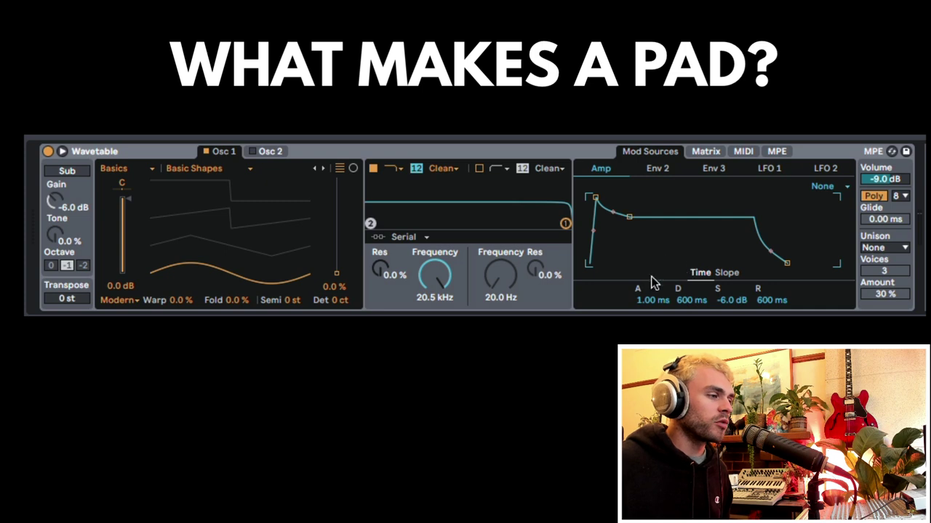
drag(731, 301, 731, 349)
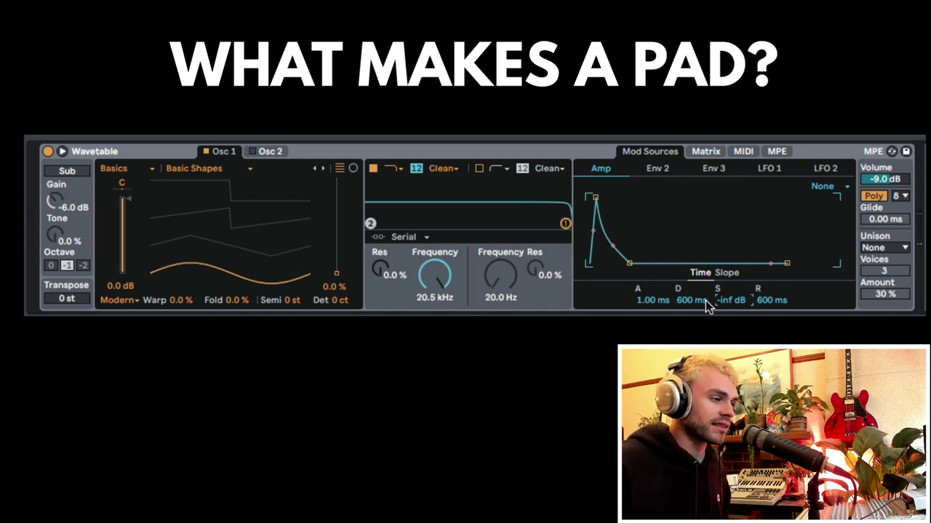
mouse_move(714, 306)
mouse_down()
mouse_move(715, 269)
mouse_move(721, 304)
mouse_up()
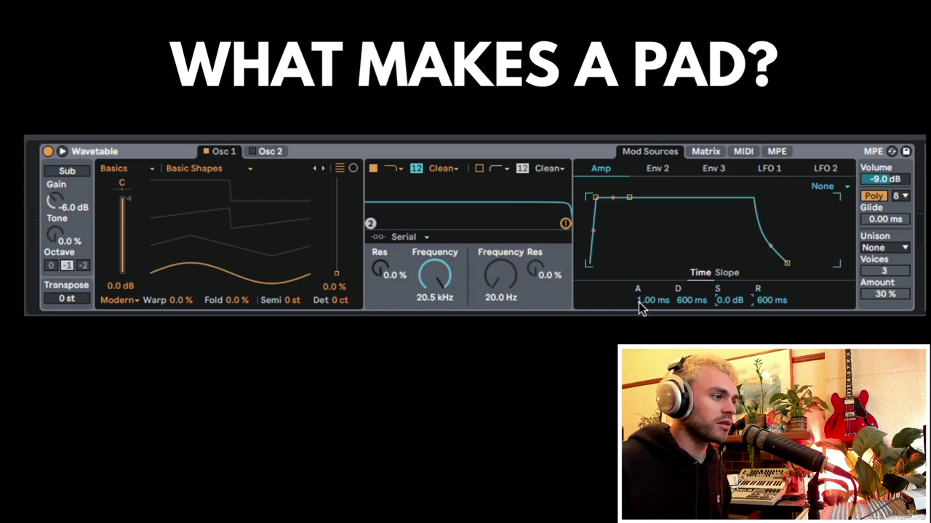
drag(642, 303, 642, 266)
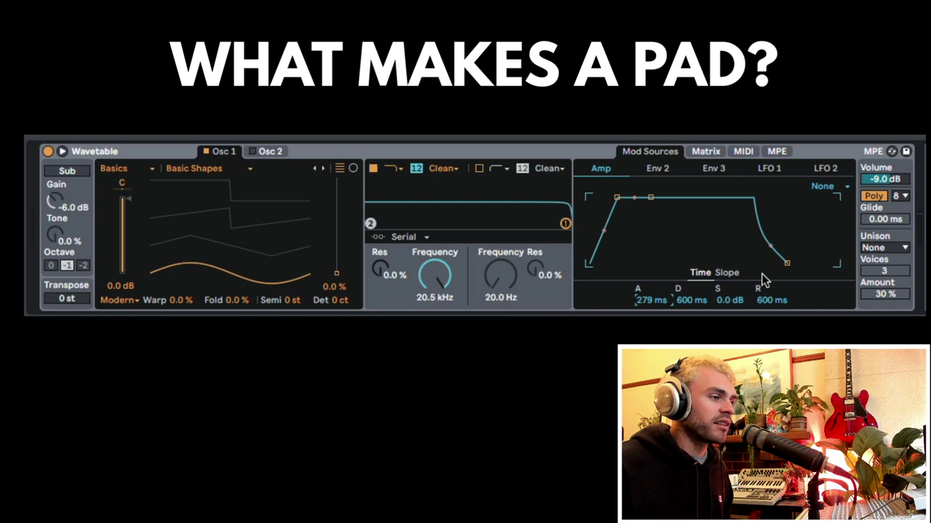
drag(771, 299, 770, 287)
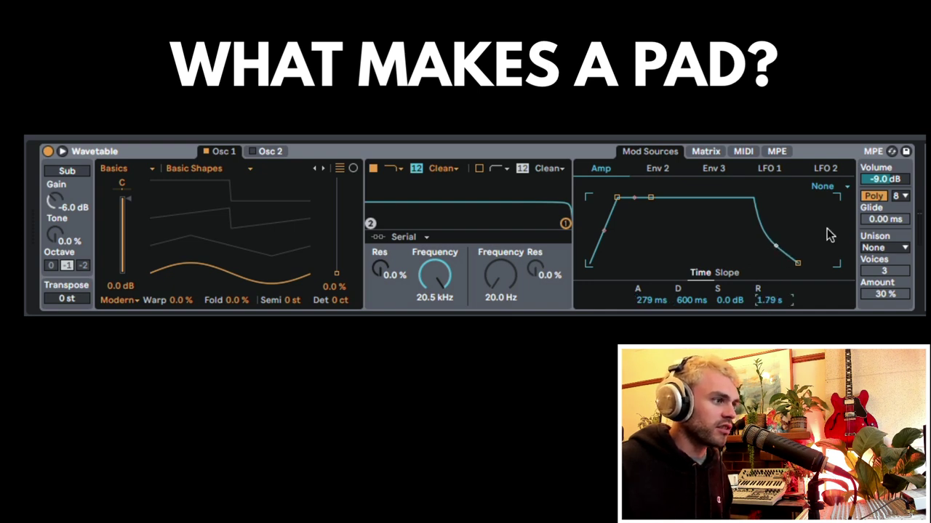
drag(652, 300, 651, 293)
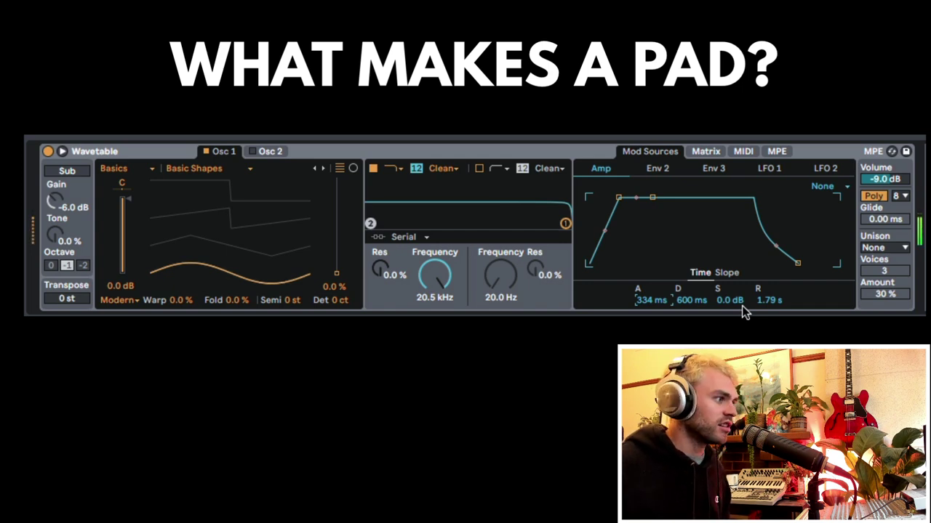
Step: Set oscillator 1's wavetable position to 33 % and the Wavetable unison mode to Shimmer
drag(235, 267, 235, 233)
drag(336, 239, 336, 242)
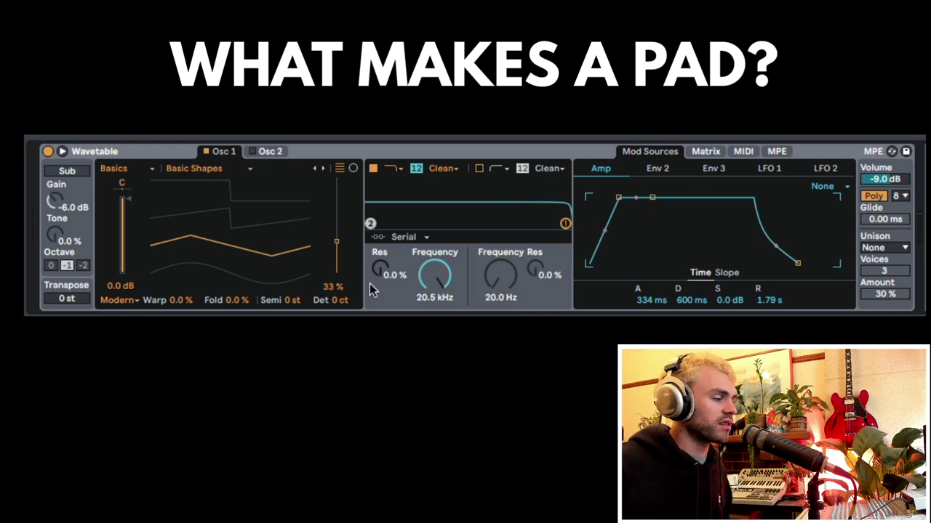
click(770, 159)
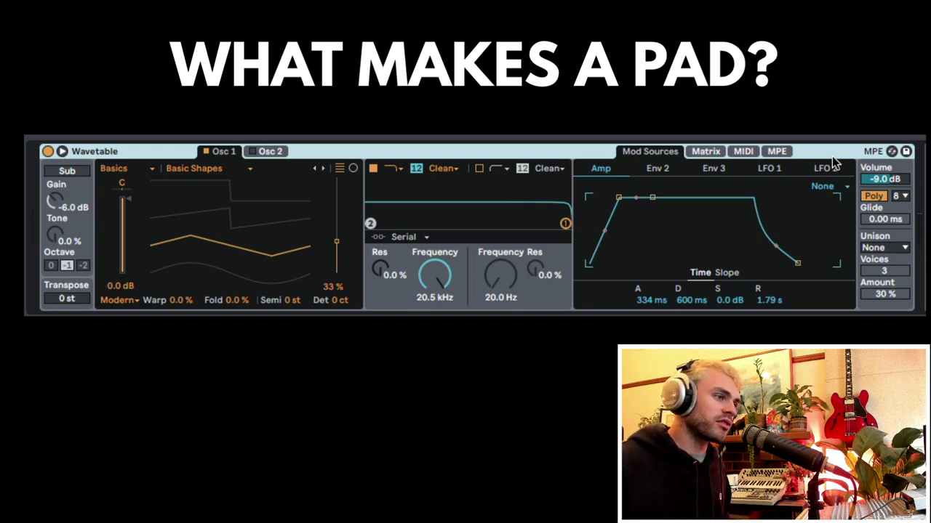
click(895, 248)
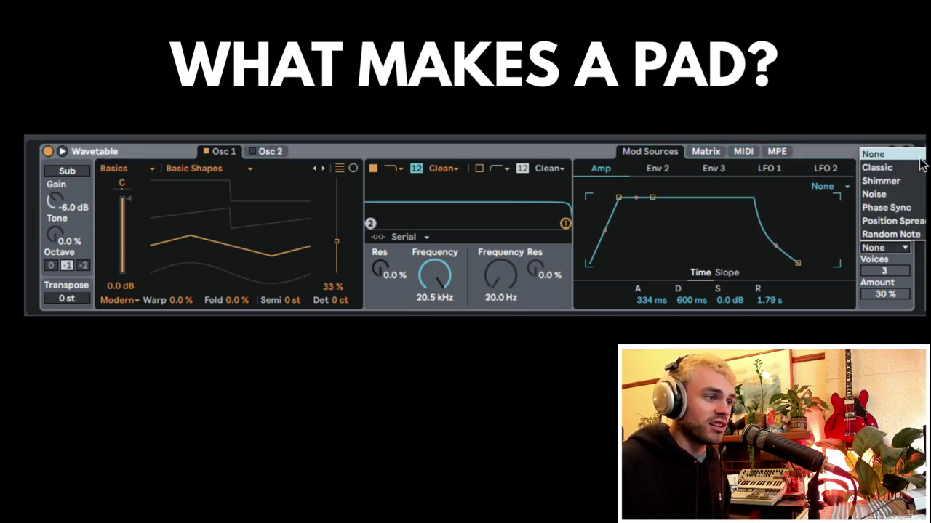
click(890, 180)
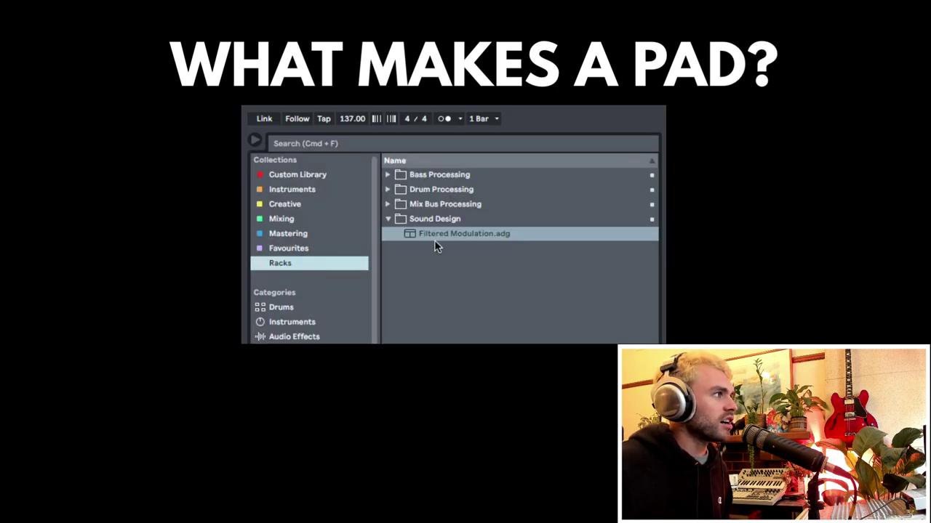
Step: Add the Filtered Modulation.adg rack from the Sound Design folder after the Wavetable instrument
click(439, 236)
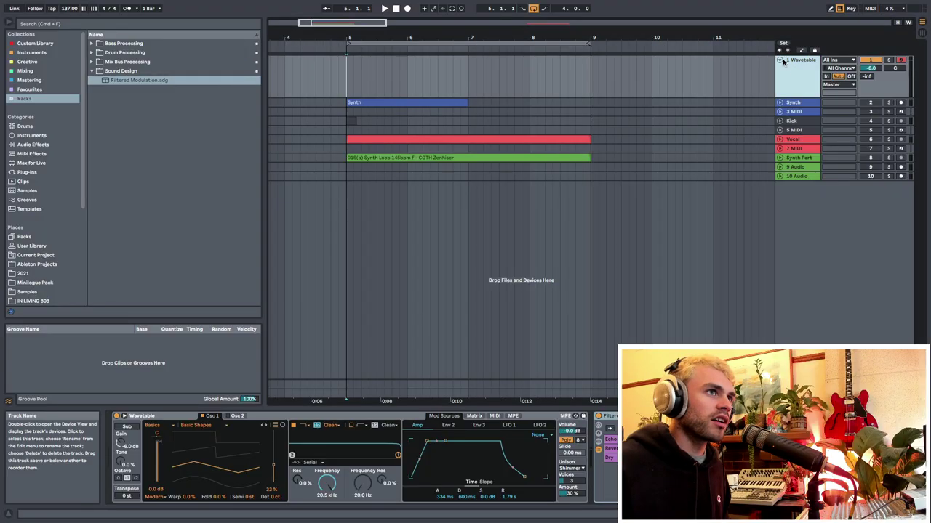
Step: Fold the Wavetable track, unfold the Synth track and play back its synth hit clip
click(780, 60)
click(780, 70)
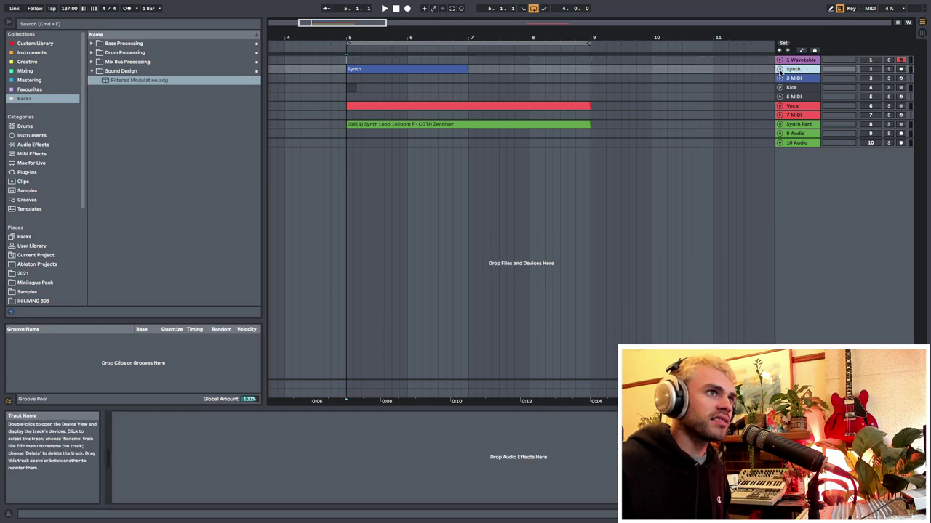
click(781, 70)
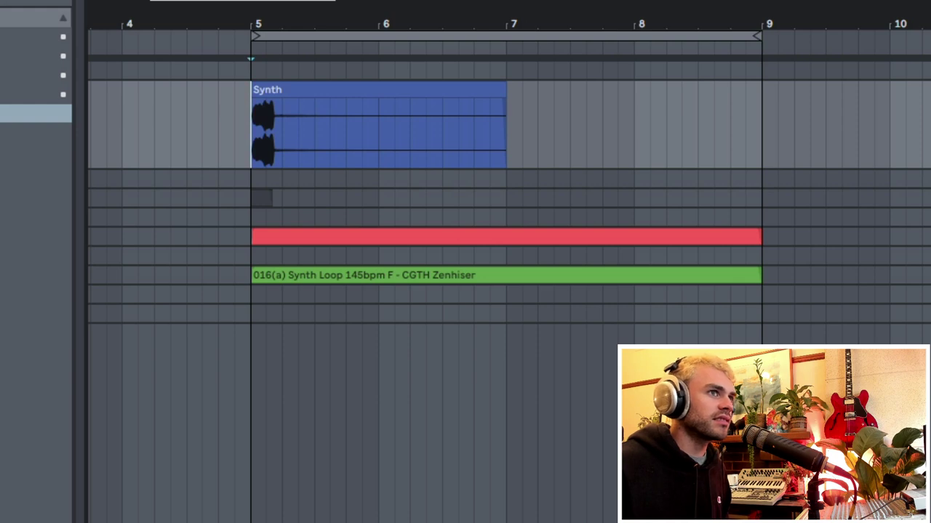
key(space)
key(space)
key(space)
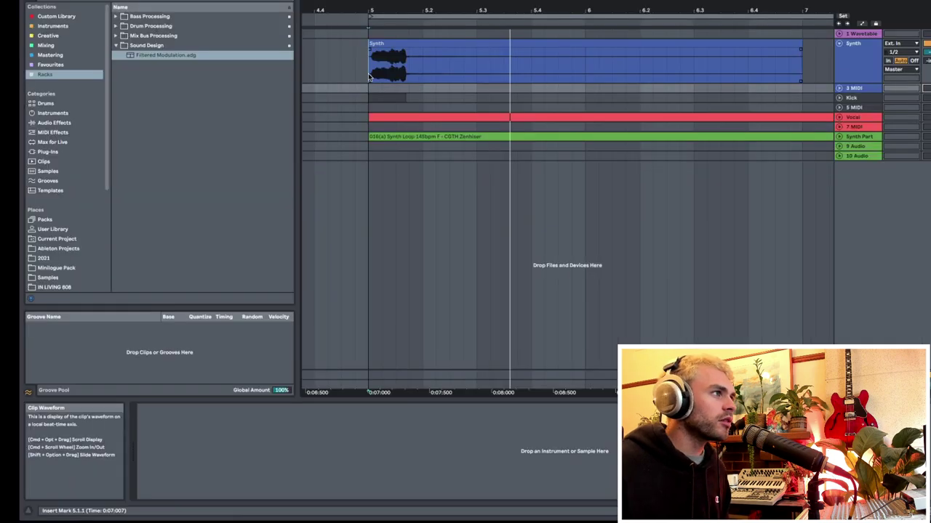
drag(252, 154, 307, 154)
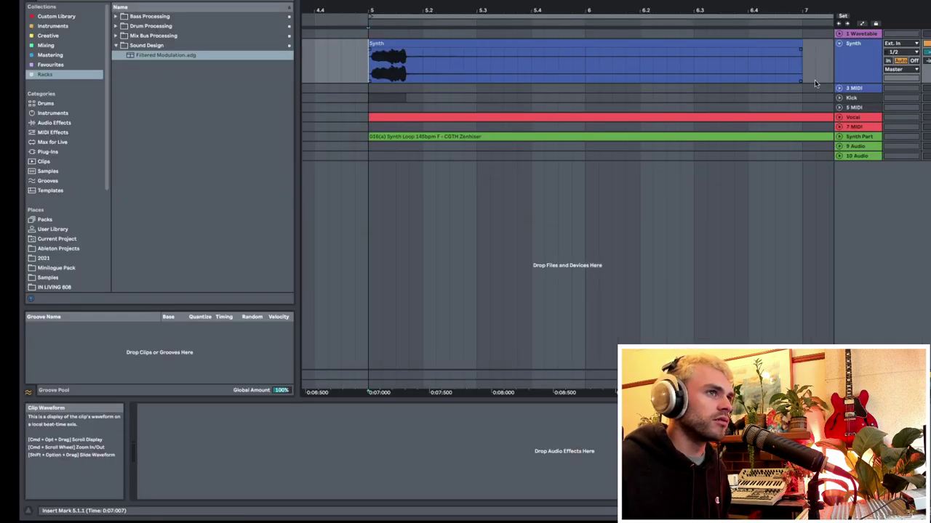
Step: Unfold and activate the 3 MIDI track, and load the Synth clip into it as a Simpler sample
click(838, 88)
click(926, 89)
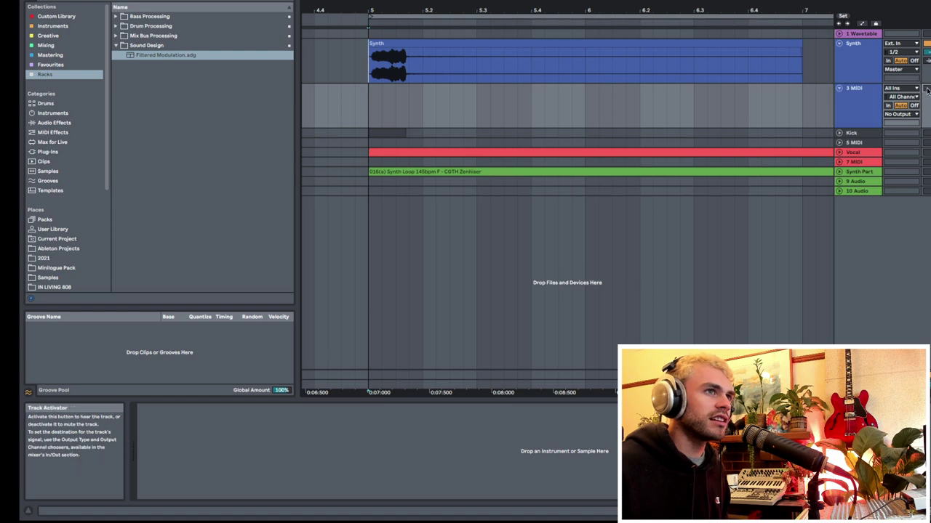
drag(372, 110, 619, 108)
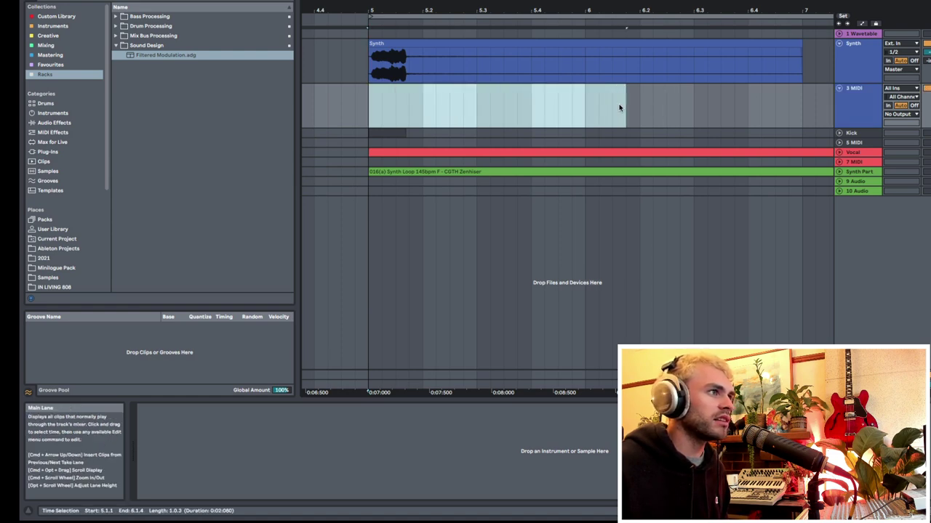
drag(397, 44, 363, 433)
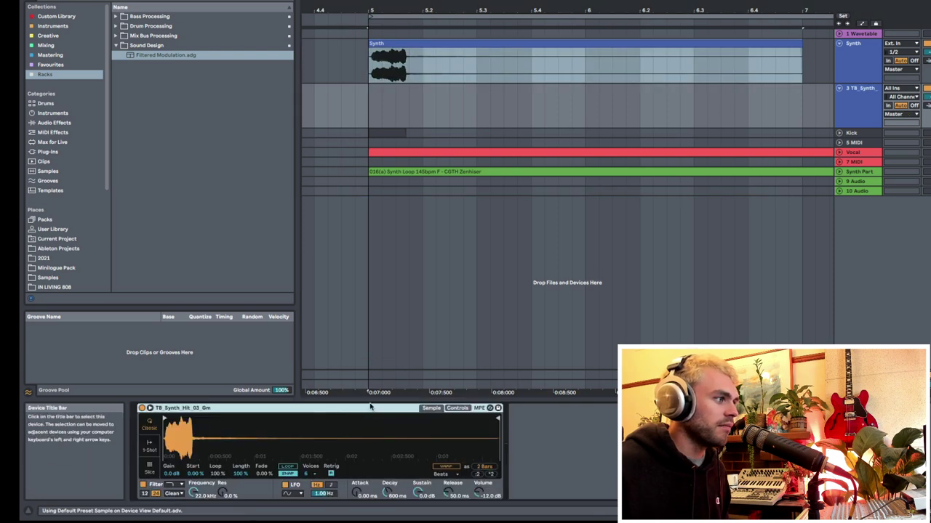
click(368, 105)
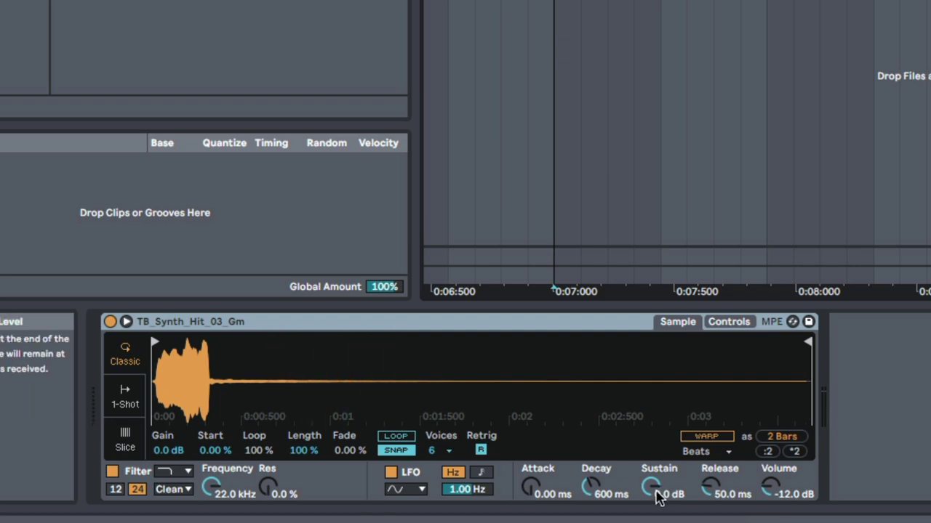
Step: Turn on sample looping and trim the sample's start and end to the loud part of the synth hit
mouse_move(655, 492)
mouse_down()
mouse_move(655, 521)
mouse_move(655, 491)
mouse_up()
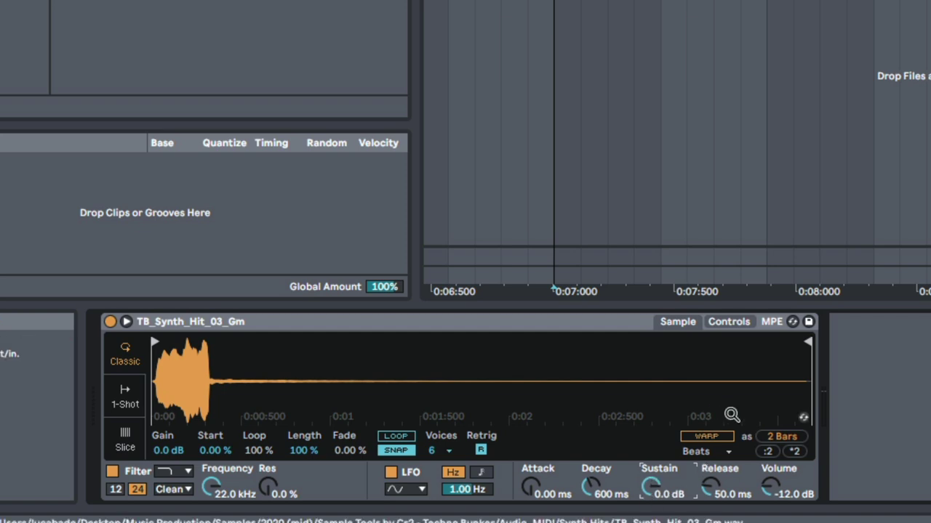
click(392, 436)
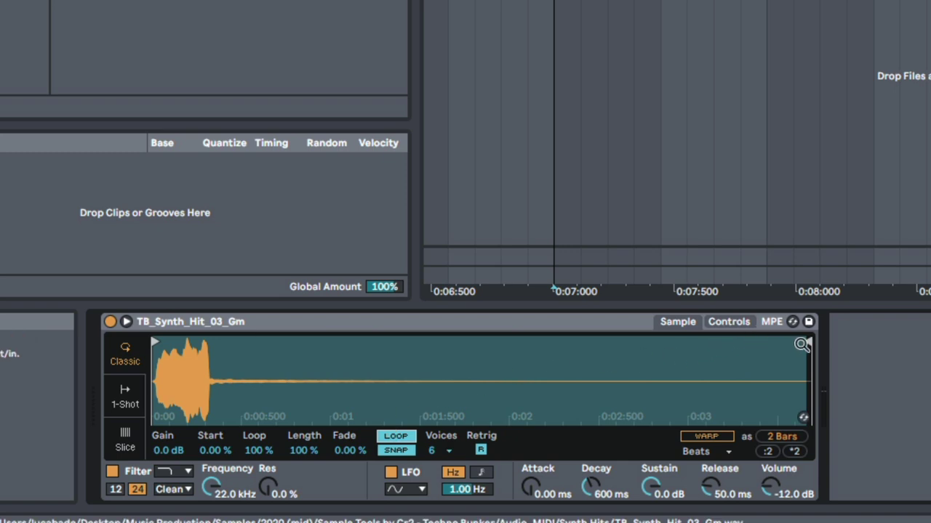
mouse_move(798, 342)
mouse_down()
mouse_move(218, 379)
mouse_move(220, 465)
mouse_up()
drag(429, 465, 576, 385)
drag(483, 378, 515, 389)
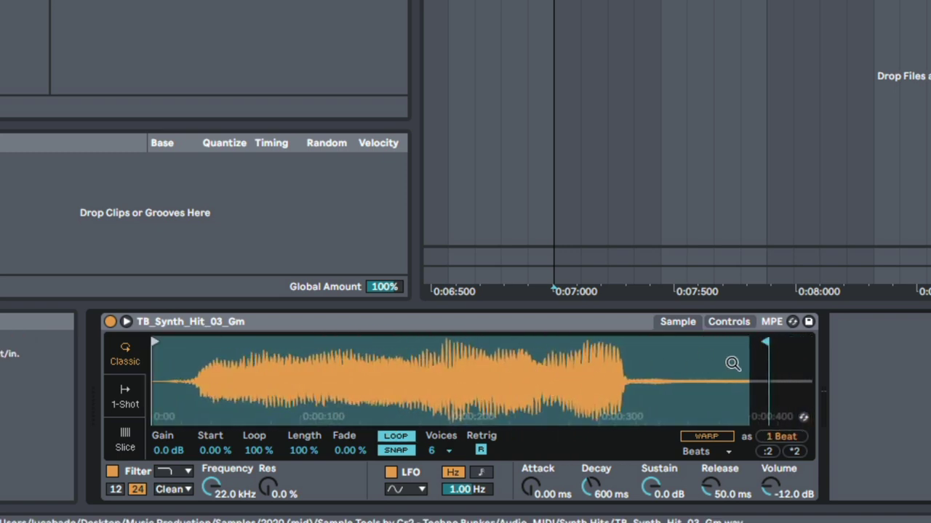
mouse_move(766, 362)
mouse_down()
mouse_move(600, 358)
mouse_move(623, 362)
mouse_up()
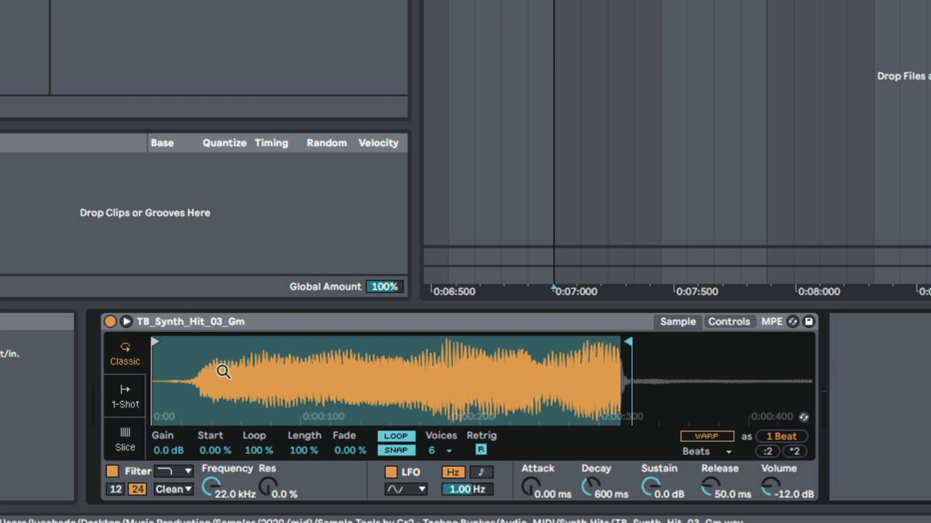
key(a)
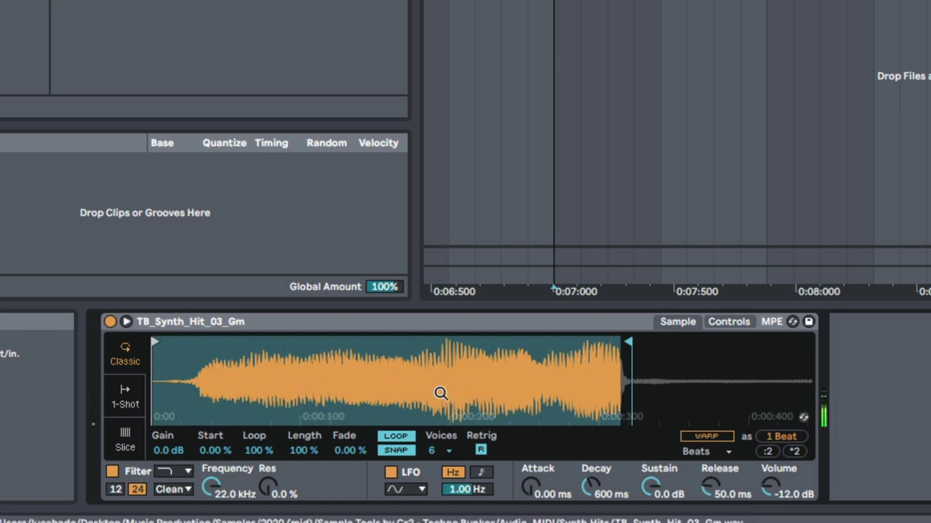
mouse_move(155, 342)
mouse_down()
mouse_move(218, 349)
mouse_move(206, 368)
mouse_up()
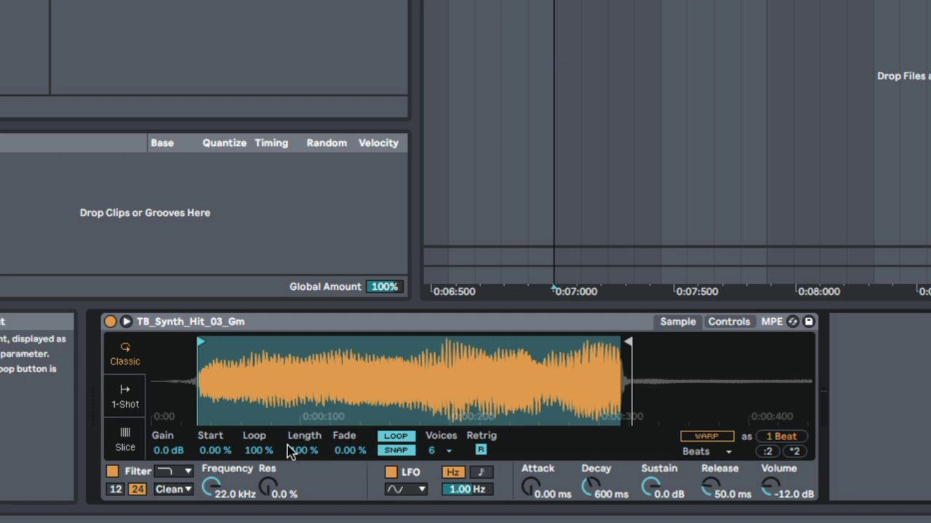
Step: Set the sample's loop length to 66.4 % and the loop fade to 25.8 %, and play a note
drag(258, 452, 258, 503)
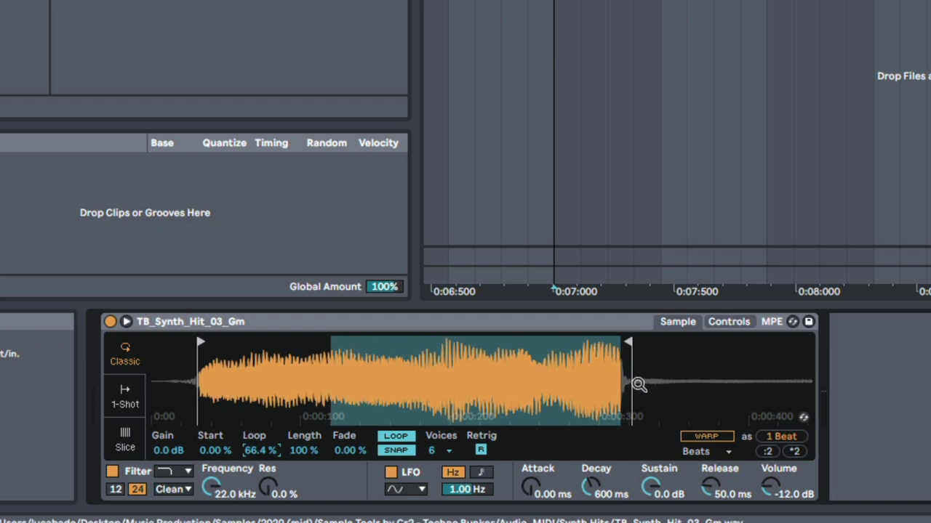
drag(342, 452, 342, 424)
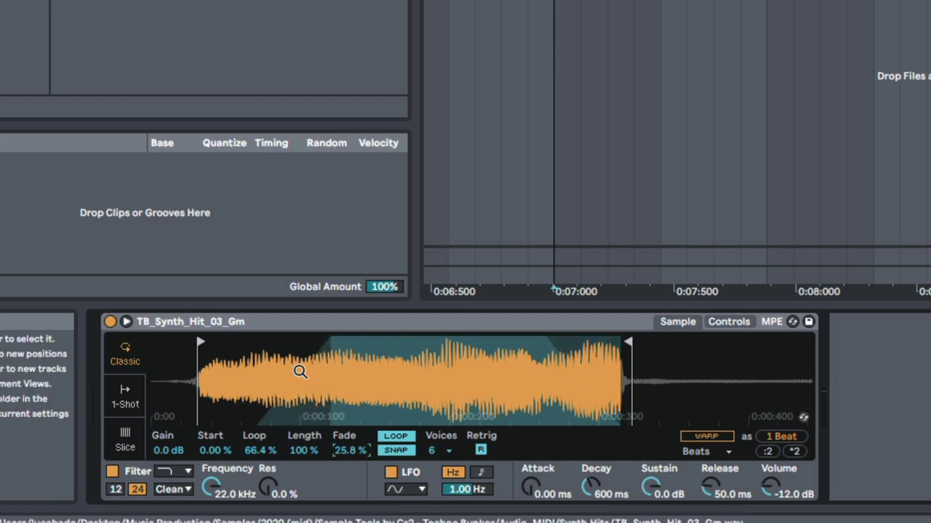
key(a)
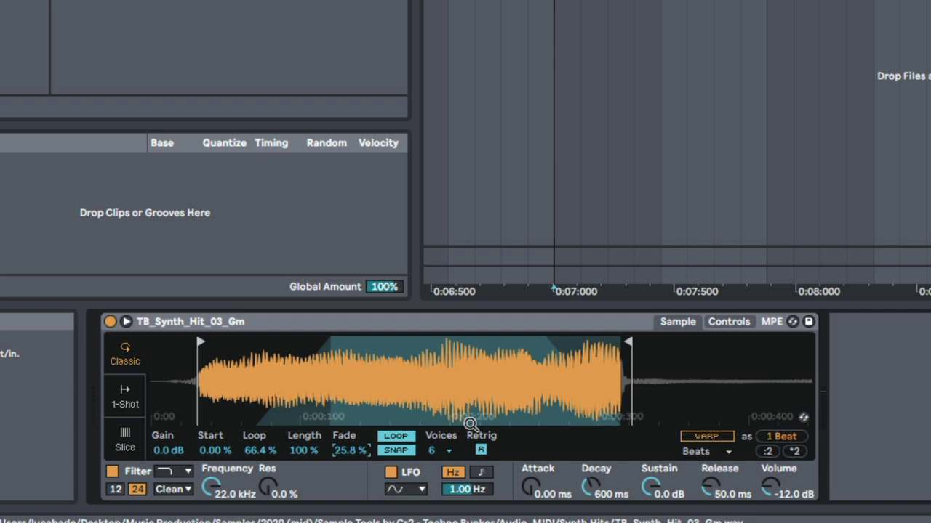
Step: Audition the looped sample and set its amplitude attack to 301 ms and release to 1.15 s
key(a)
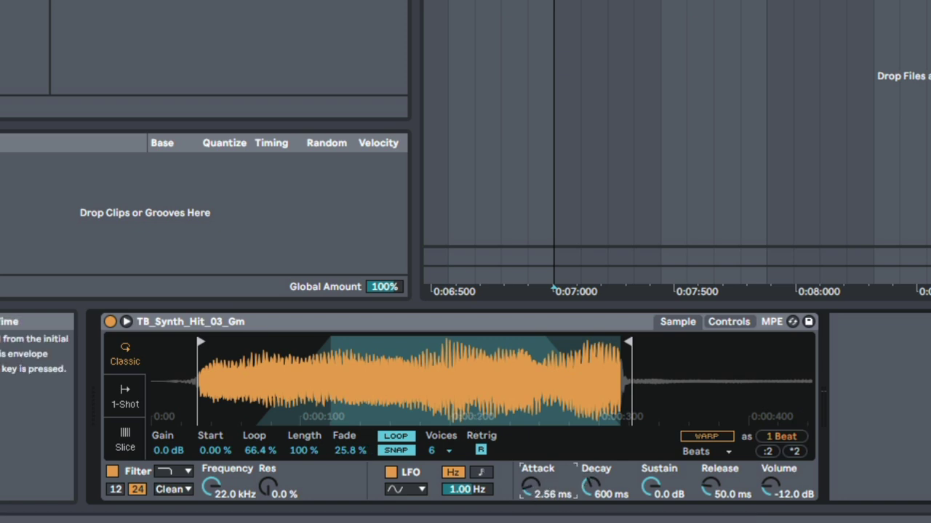
drag(532, 489, 532, 474)
drag(710, 489, 710, 469)
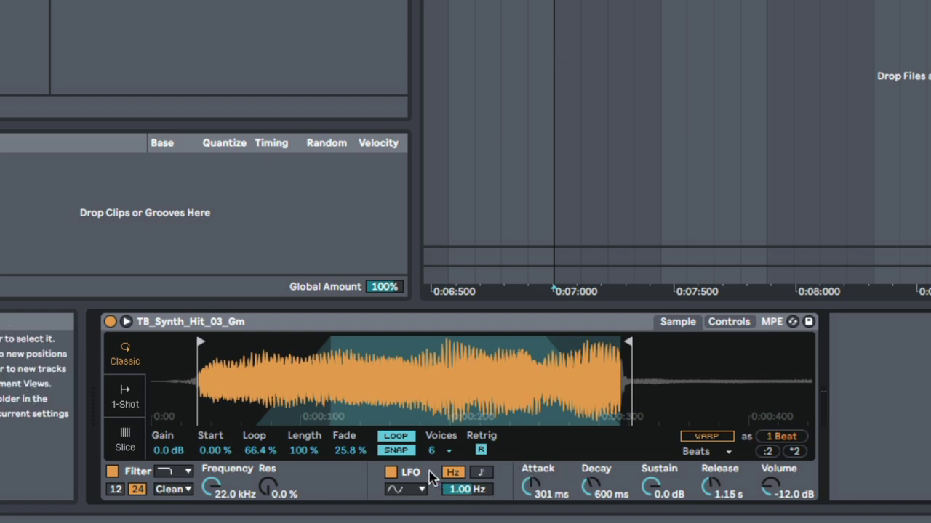
Step: Set the Simpler LFO's modulation amounts to 14.8 % for volume, 1.76 % for pitch and 3.38 for filter
click(725, 323)
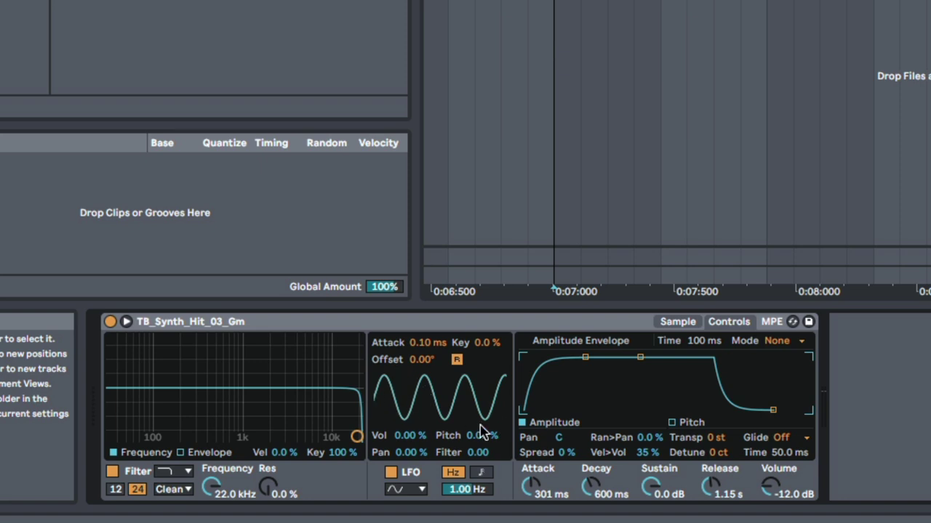
click(471, 325)
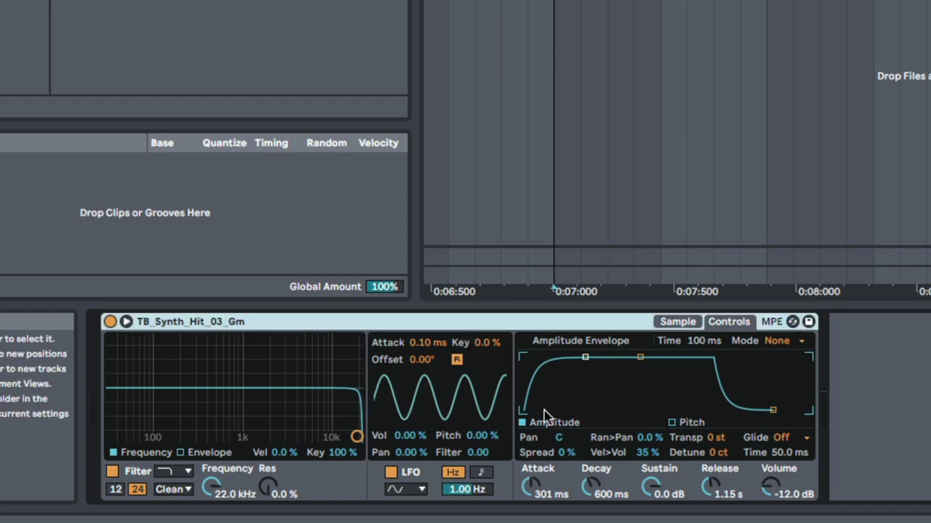
drag(481, 436, 481, 429)
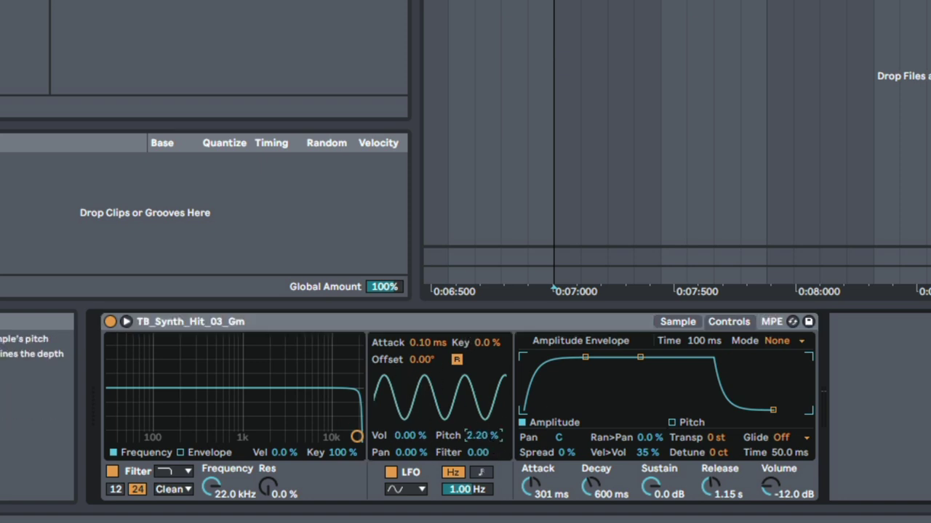
drag(428, 440, 427, 425)
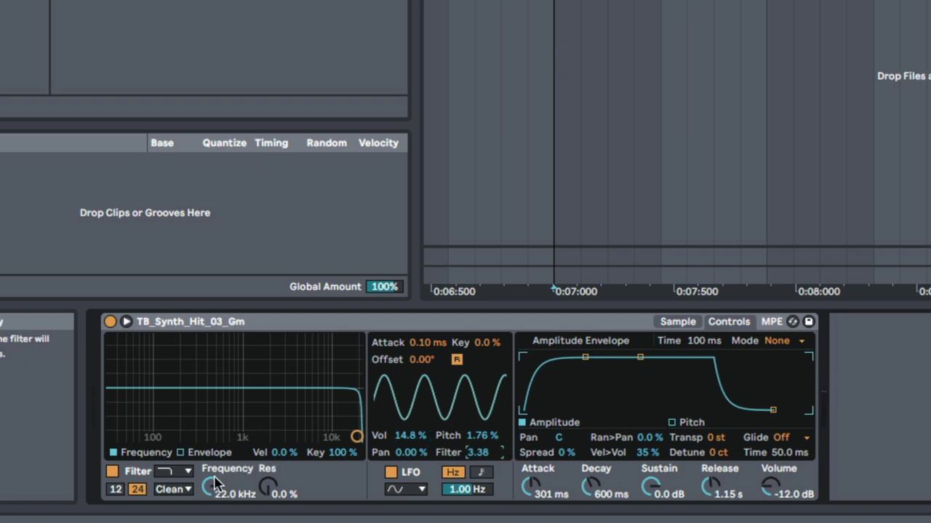
Step: Lower the Simpler filter frequency to 1.37 kHz and set the LFO modulation to 3.00 for filter and 12.5 % for pan
drag(212, 489, 212, 513)
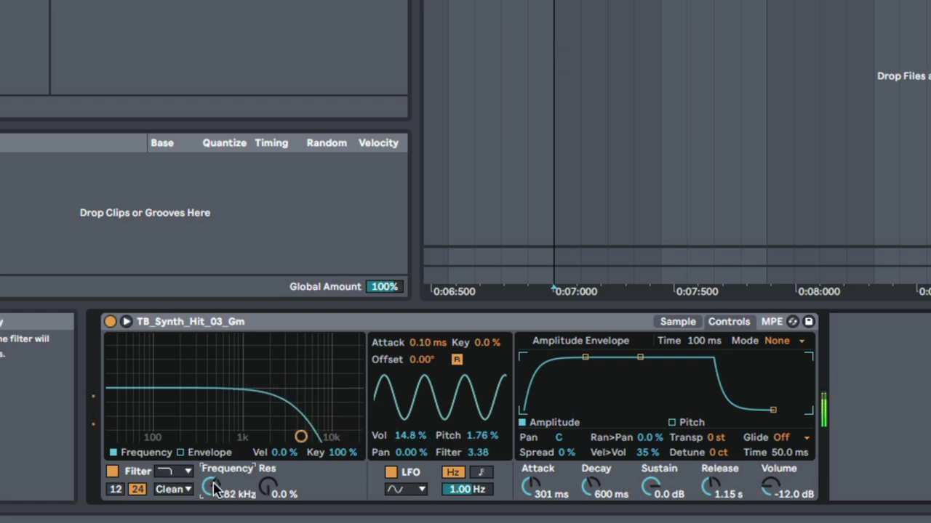
scroll(213, 489, down, 5)
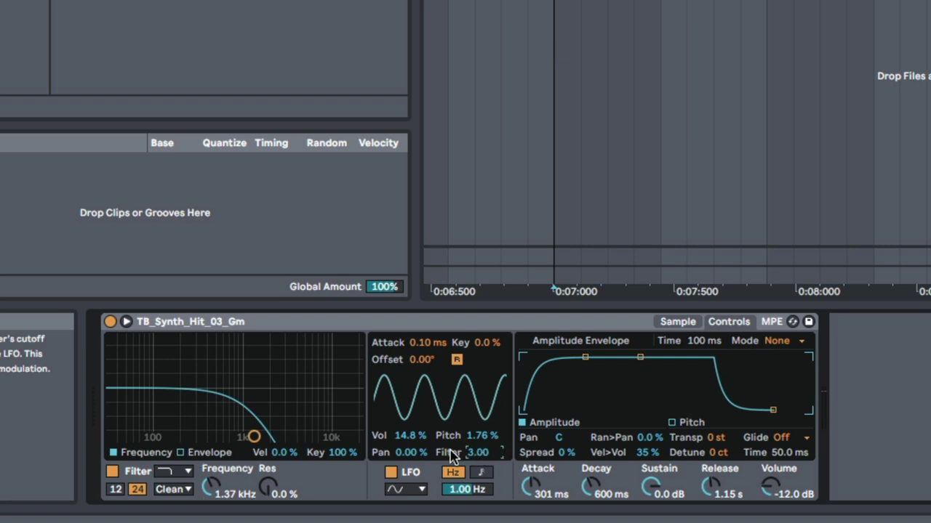
drag(409, 452, 409, 445)
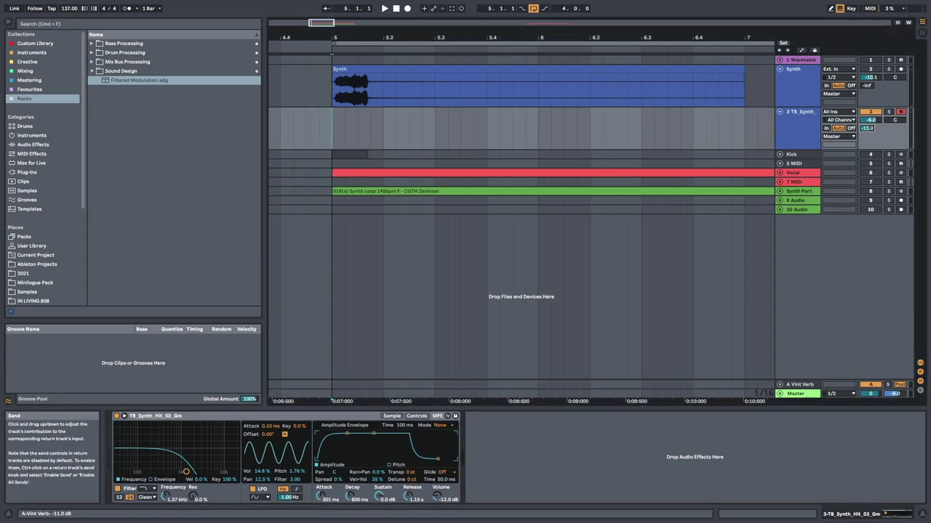
Step: Add the Filtered Modulation rack after Simpler, then play back the original synth hit for comparison
double_click(117, 81)
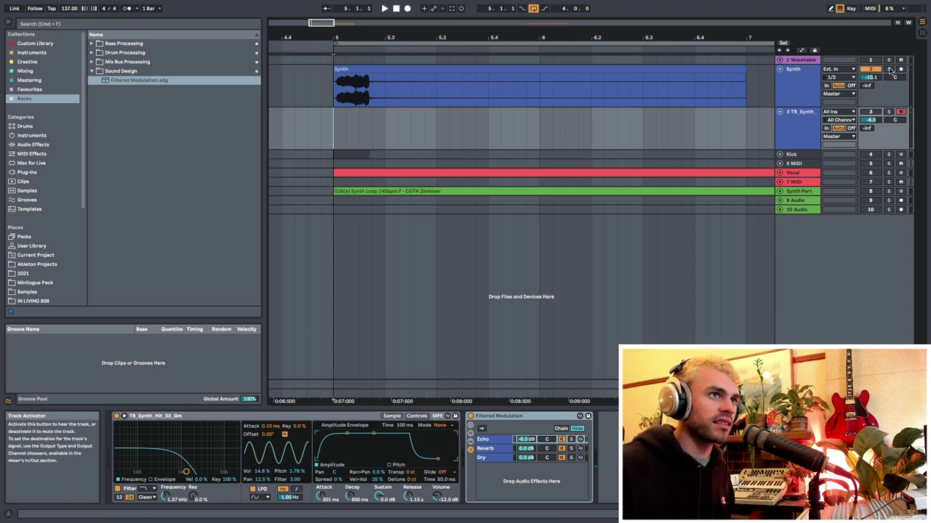
key(space)
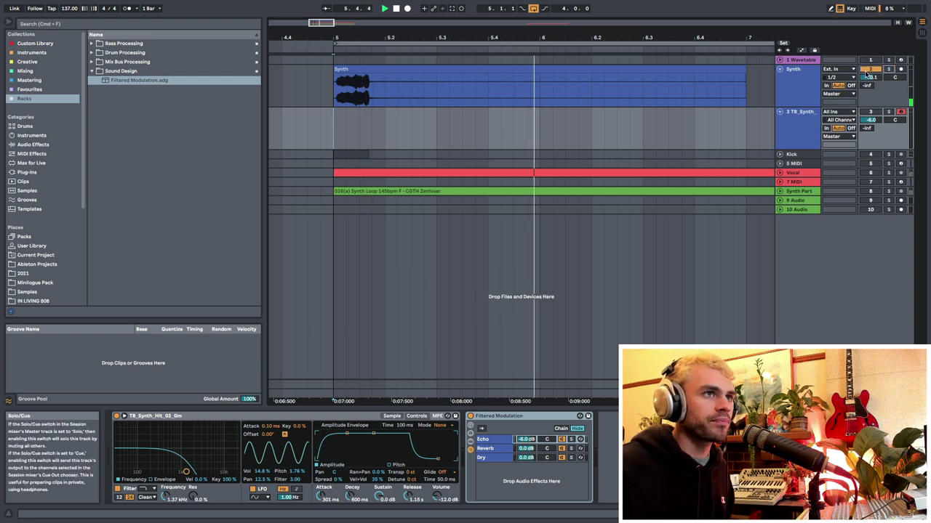
Step: Activate and unfold the Kick and 5 MIDI tracks, with the synth tracks folded away
click(792, 137)
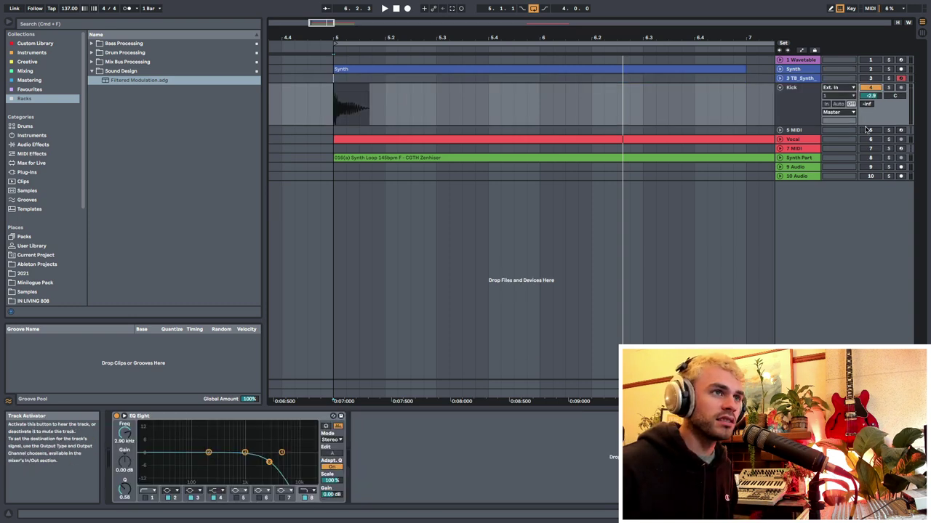
click(865, 130)
click(794, 130)
click(780, 130)
click(795, 109)
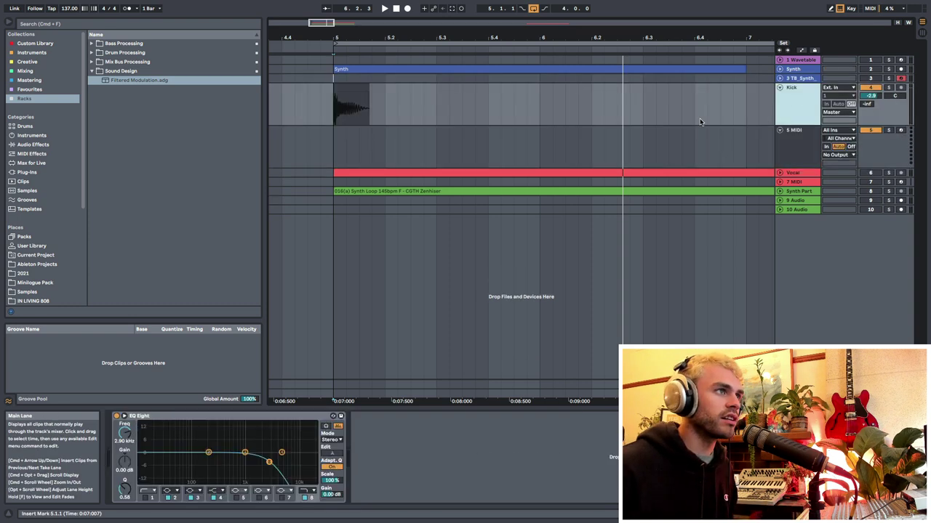
Step: Play the original kick sample from bar 5 on the Kick track
click(336, 120)
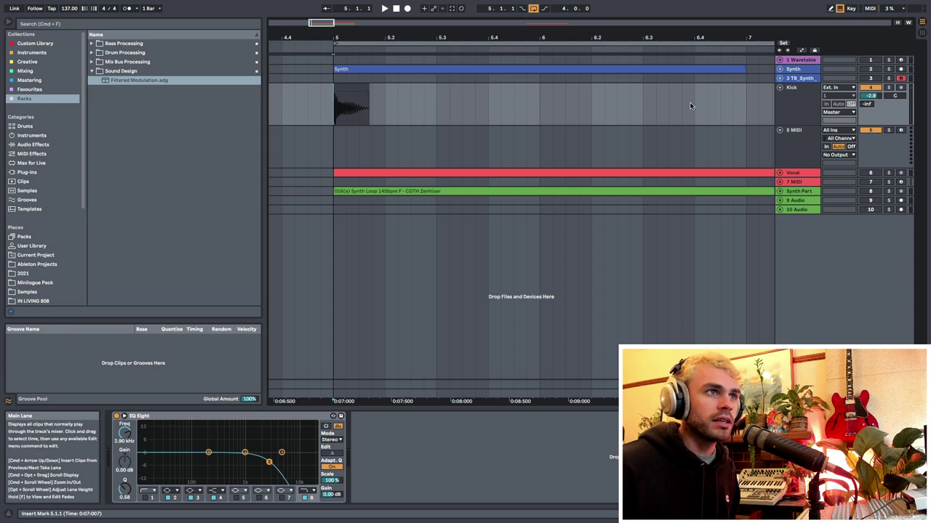
key(space)
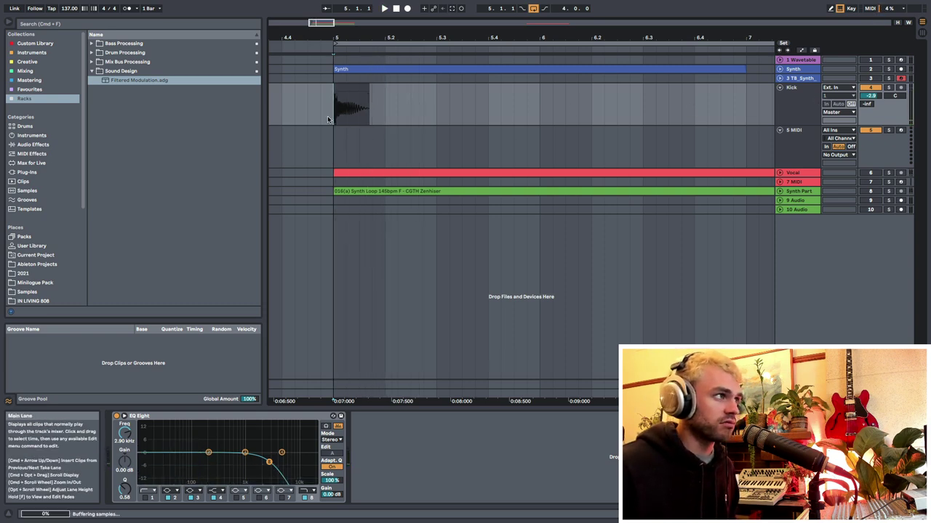
drag(333, 116, 513, 114)
key(space)
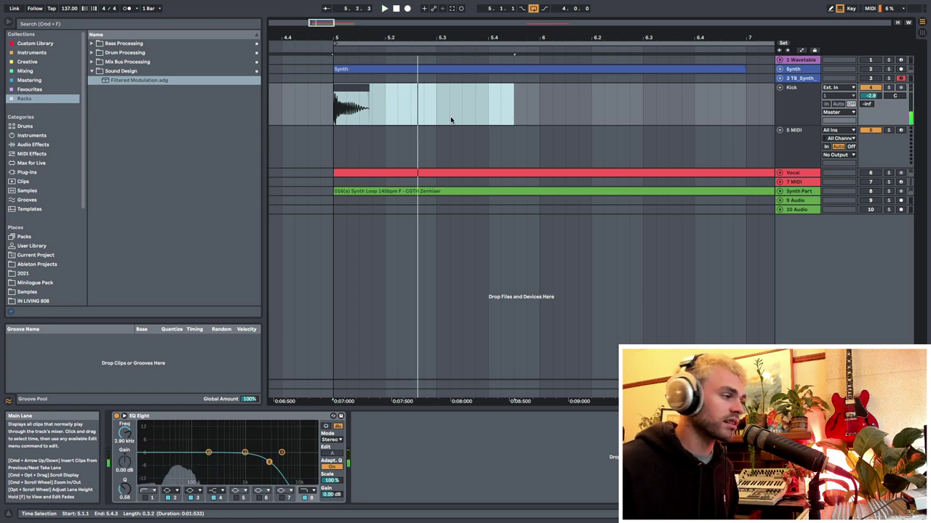
click(331, 122)
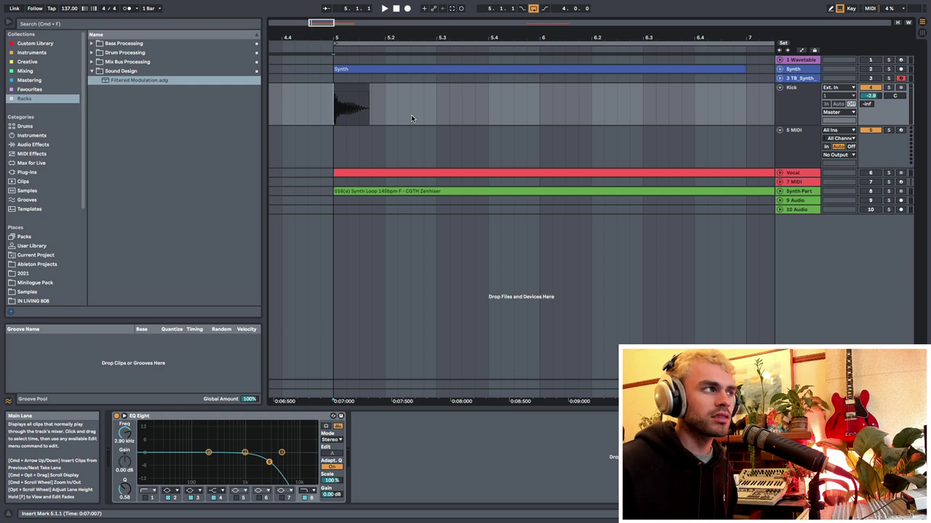
Step: Load the kick clip into a Simpler on the 5 MIDI track
click(790, 145)
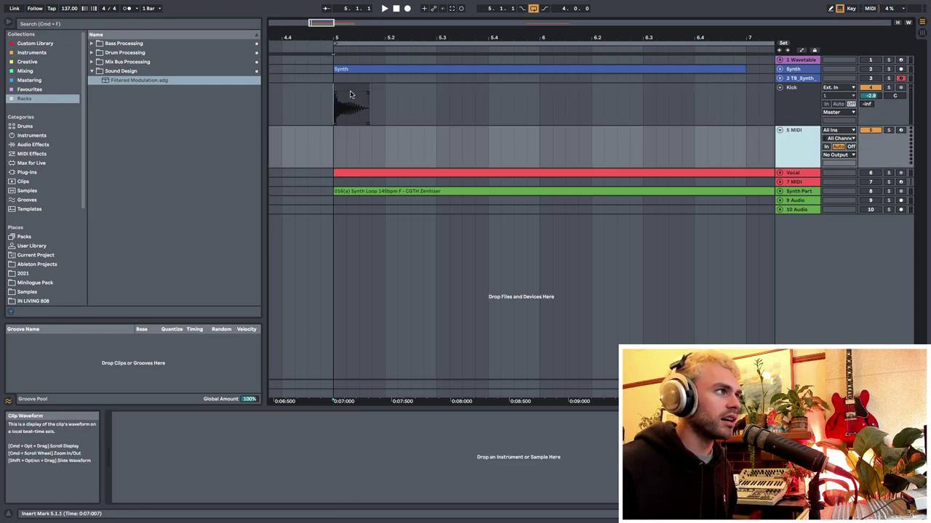
drag(350, 89, 370, 495)
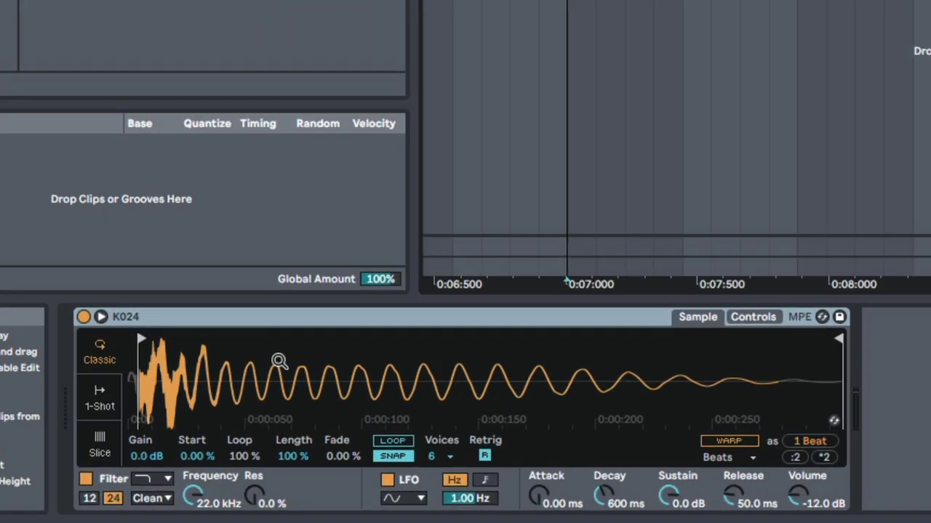
mouse_move(254, 361)
mouse_down()
mouse_move(255, 414)
mouse_move(255, 362)
mouse_up()
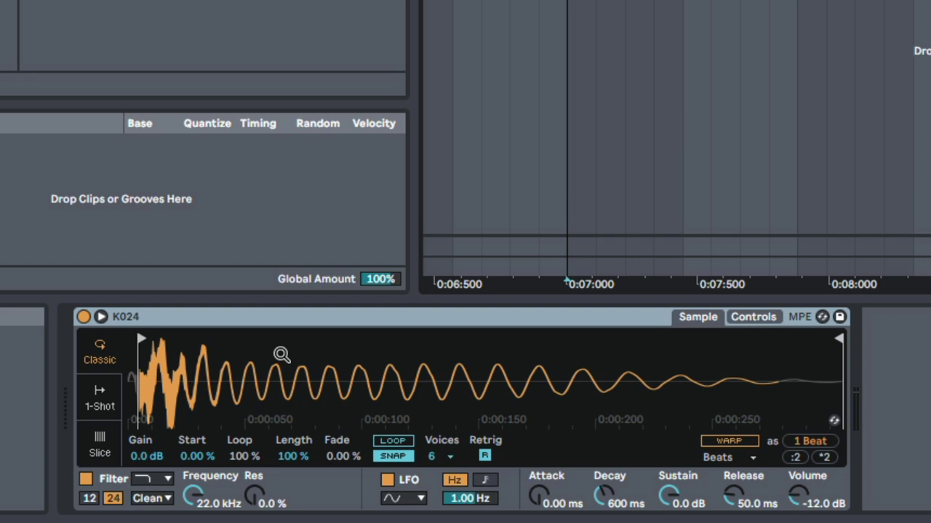
Step: Turn on sample looping and trim the kick's start and end to the smooth wave cycles between about 109 and 131 ms
click(393, 441)
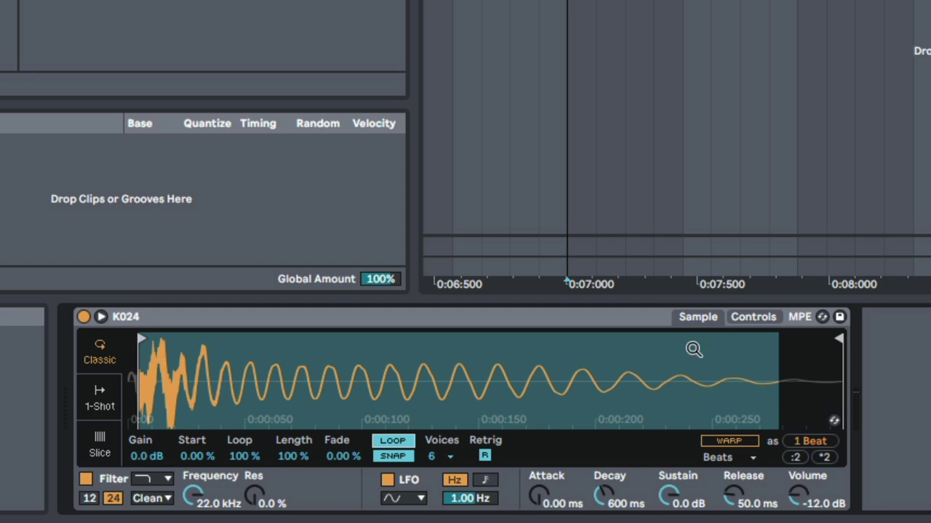
drag(827, 342, 418, 362)
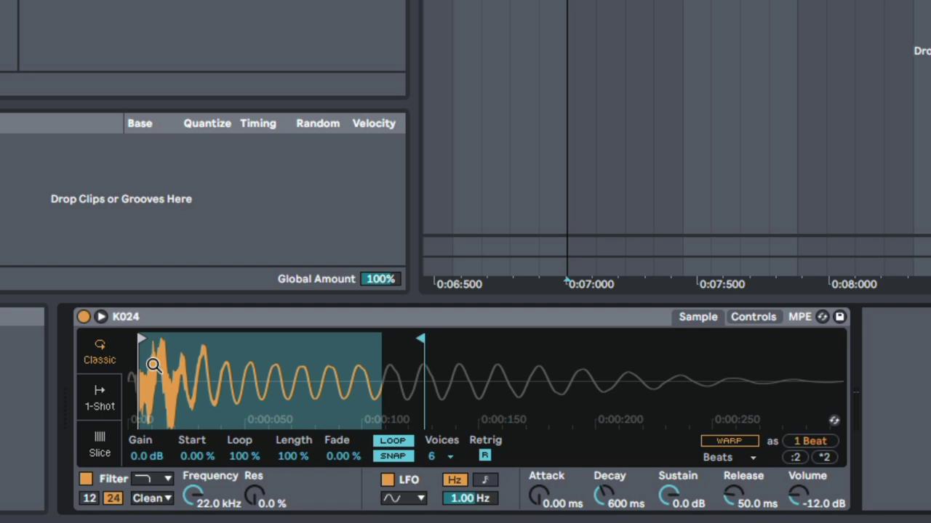
mouse_move(141, 342)
mouse_down()
mouse_move(295, 347)
mouse_move(344, 367)
mouse_move(127, 339)
mouse_move(145, 339)
mouse_move(119, 347)
mouse_up()
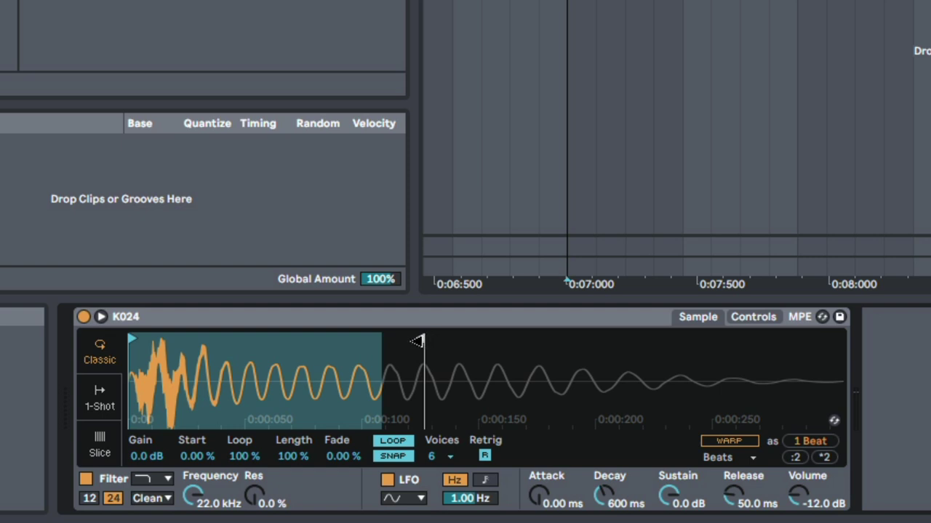
mouse_move(412, 343)
mouse_down()
mouse_move(831, 354)
mouse_move(417, 348)
mouse_up()
mouse_move(131, 342)
mouse_down()
mouse_move(420, 346)
mouse_move(389, 346)
mouse_move(427, 349)
mouse_move(575, 400)
mouse_move(591, 349)
mouse_move(563, 338)
mouse_move(642, 339)
mouse_move(628, 339)
mouse_up()
mouse_move(445, 338)
mouse_down()
mouse_move(359, 338)
mouse_move(375, 340)
mouse_up()
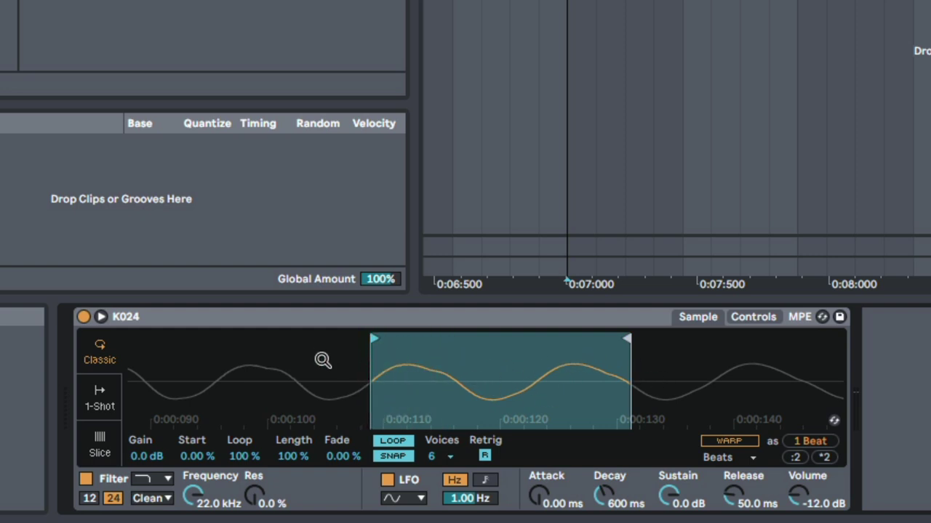
Step: Play the looped kick and set its amplitude release to 1.67 s and attack to 256 ms
key(a)
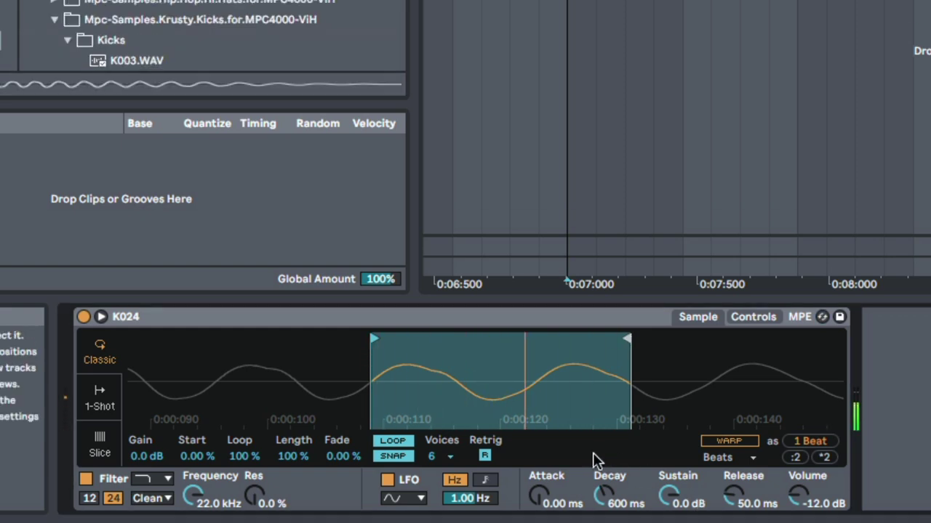
drag(738, 500, 738, 451)
mouse_move(549, 500)
mouse_down()
mouse_move(549, 461)
mouse_move(550, 502)
mouse_up()
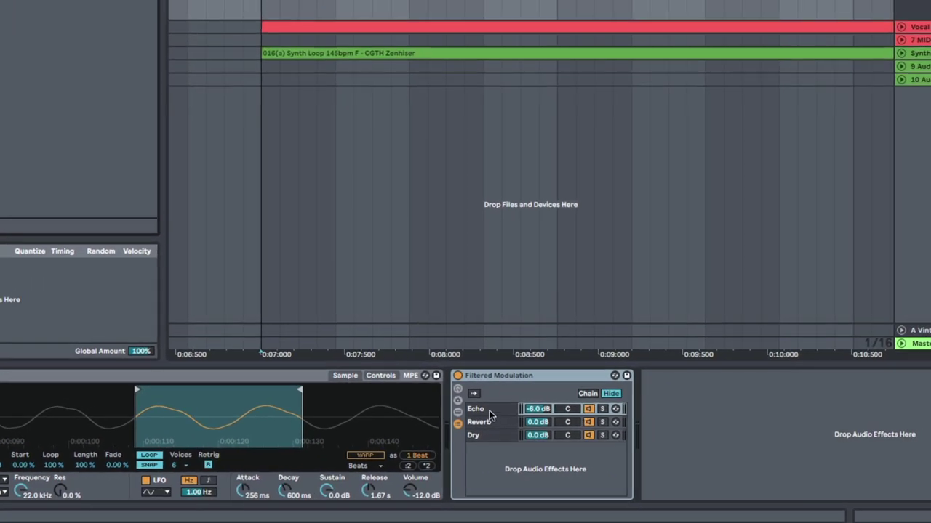
Step: Examine the Auto Filter, Echo and Reverb devices inside the Filtered Modulation rack's Echo and Reverb chains
click(488, 410)
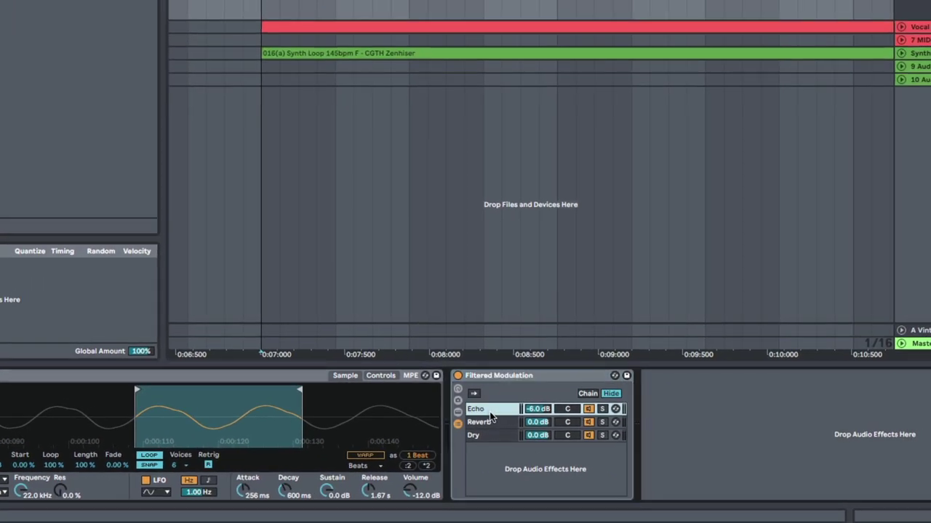
click(490, 421)
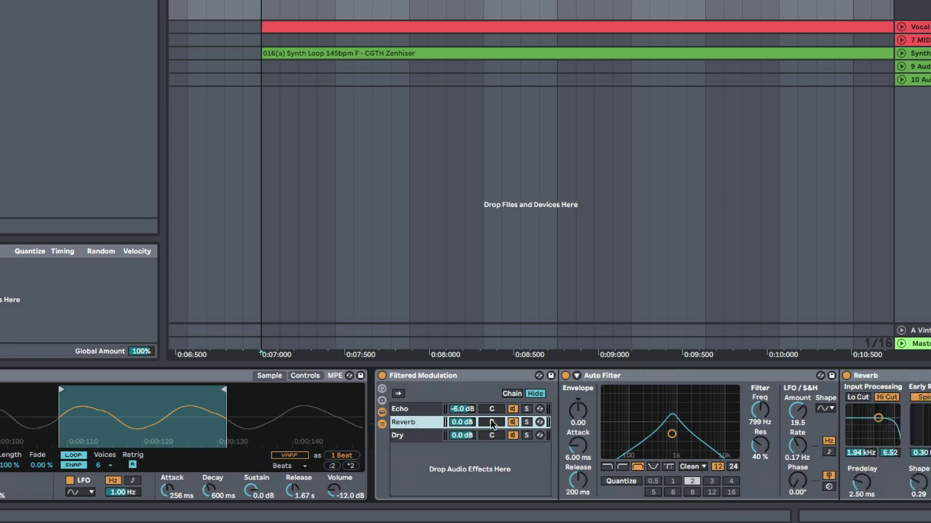
click(455, 379)
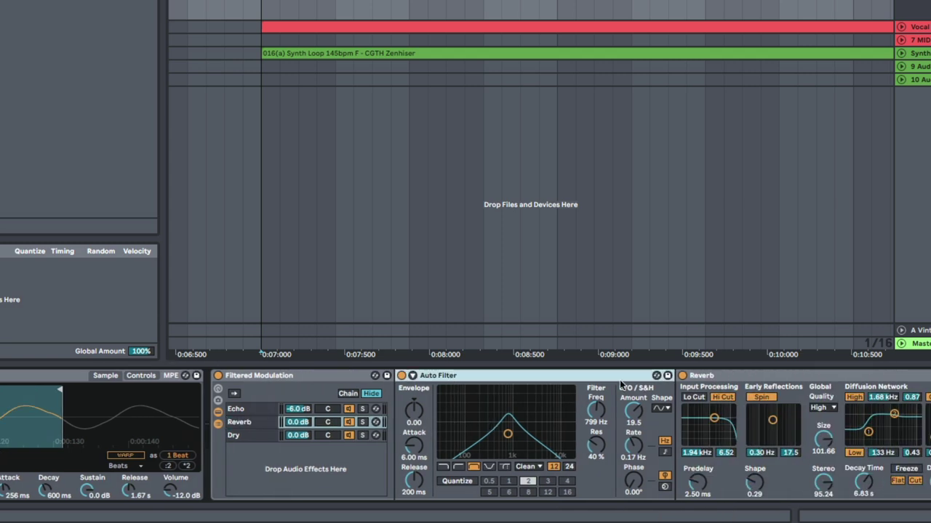
click(812, 375)
click(239, 410)
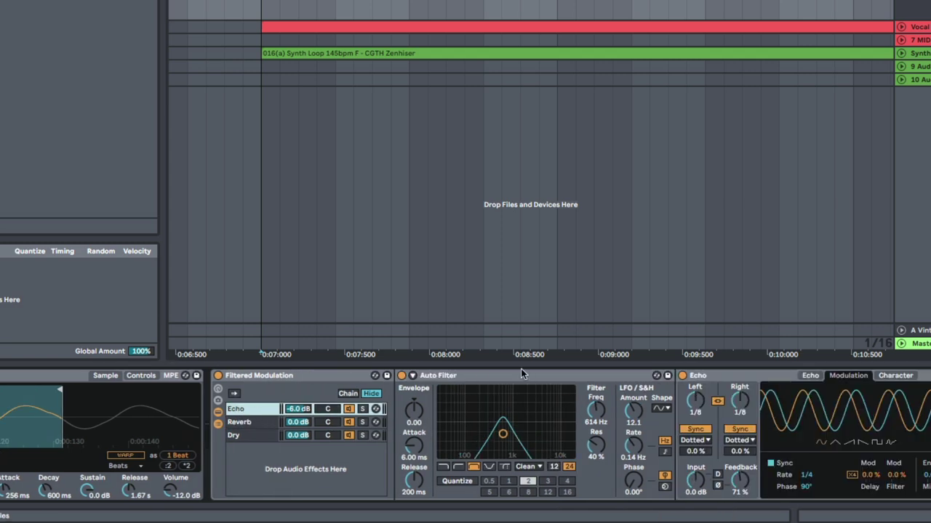
click(773, 372)
click(255, 423)
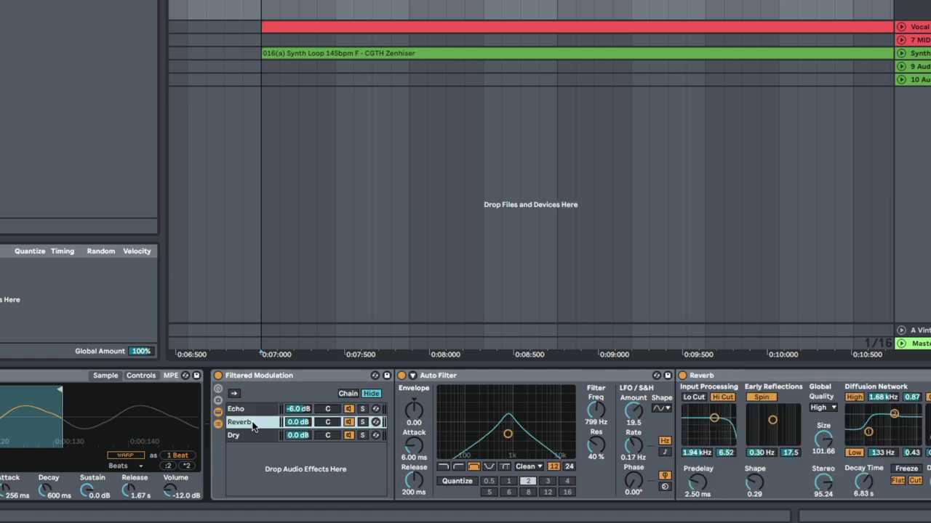
click(272, 379)
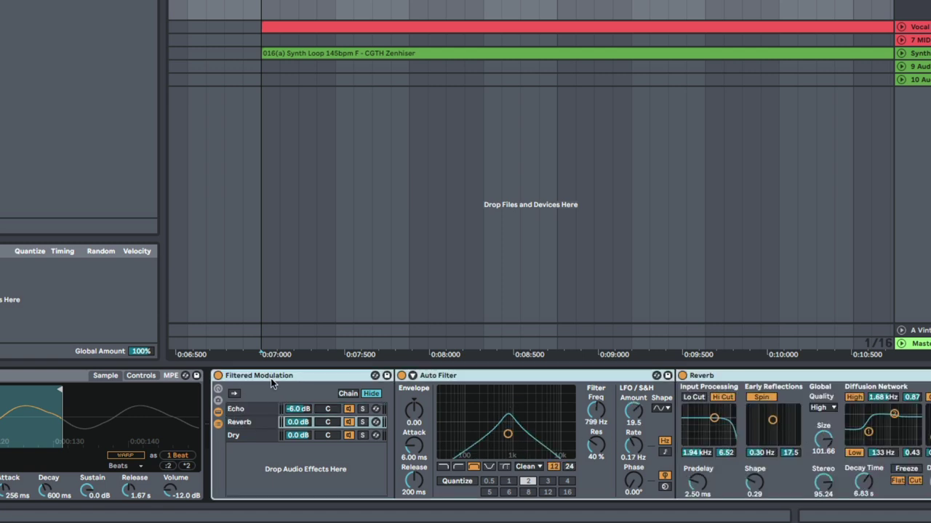
Step: Collapse the Filtered Modulation rack and expand it again with only its chain list shown
scroll(262, 391, left, 3)
scroll(466, 441, right, 2)
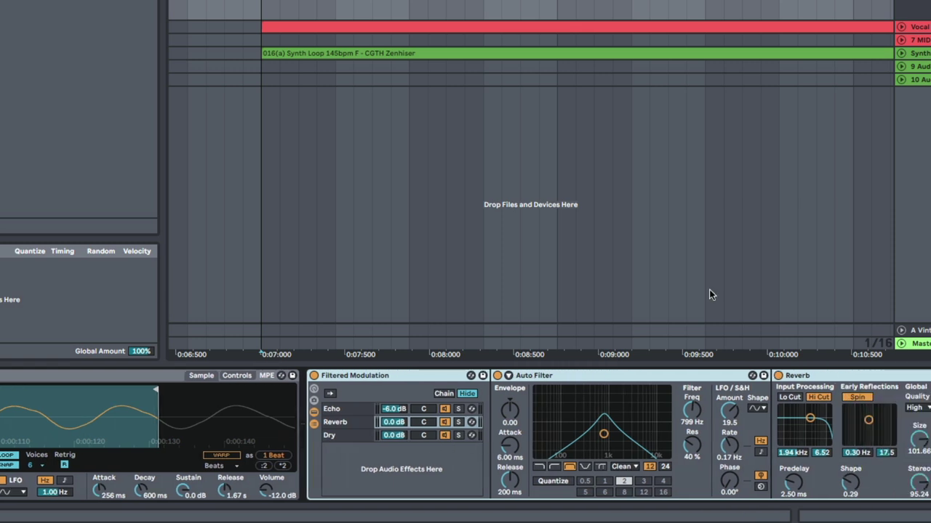
scroll(572, 435, right, 2)
scroll(562, 433, left, 5)
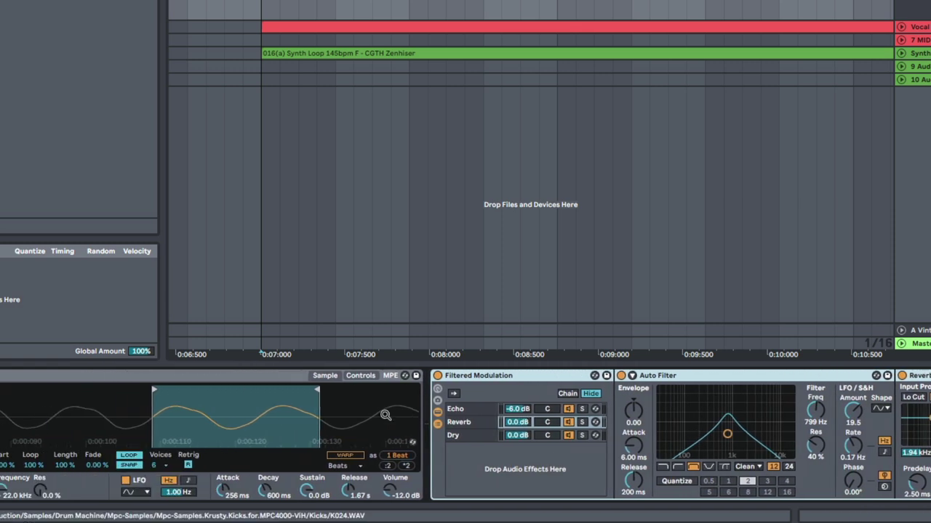
double_click(507, 374)
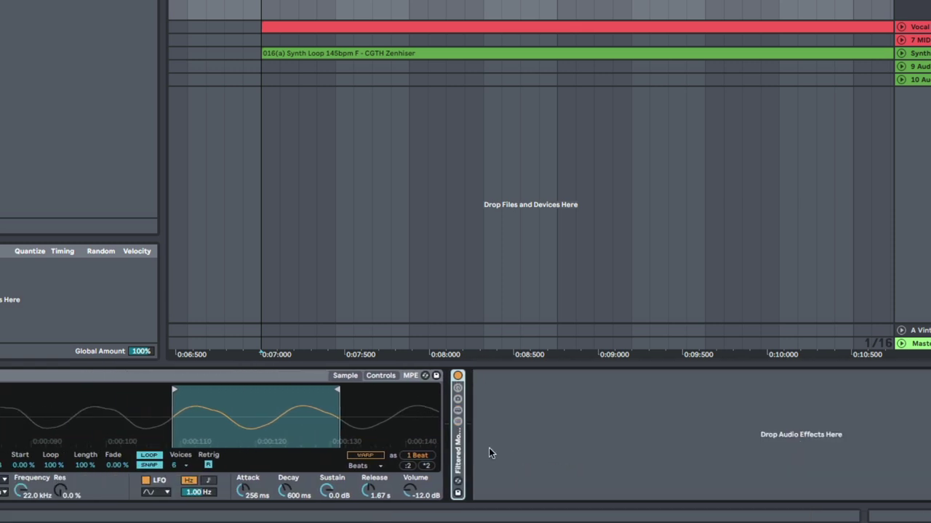
double_click(459, 455)
click(501, 413)
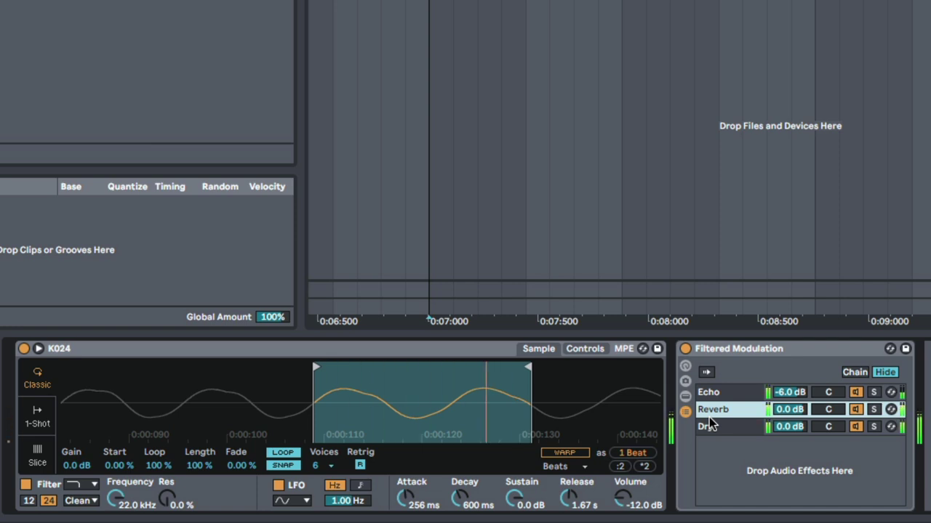
Step: Extend the looped region by moving the kick sample's start back to about 89 ms, and audition it
drag(417, 405, 417, 323)
drag(294, 405, 366, 406)
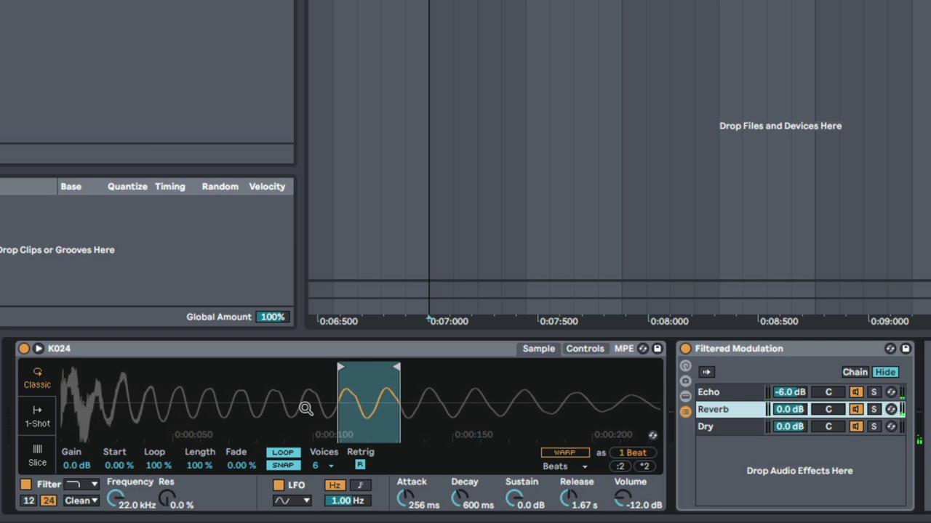
drag(301, 409, 274, 407)
drag(400, 404, 454, 405)
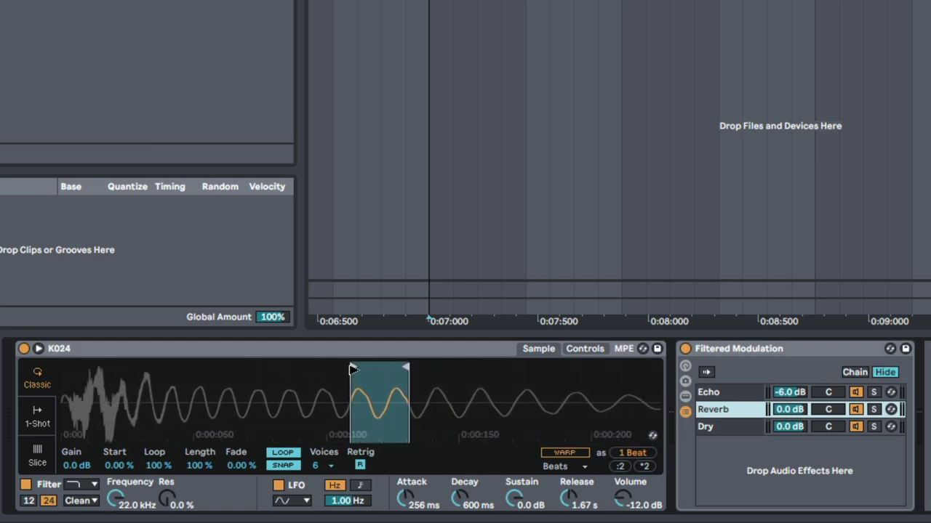
drag(352, 368, 298, 370)
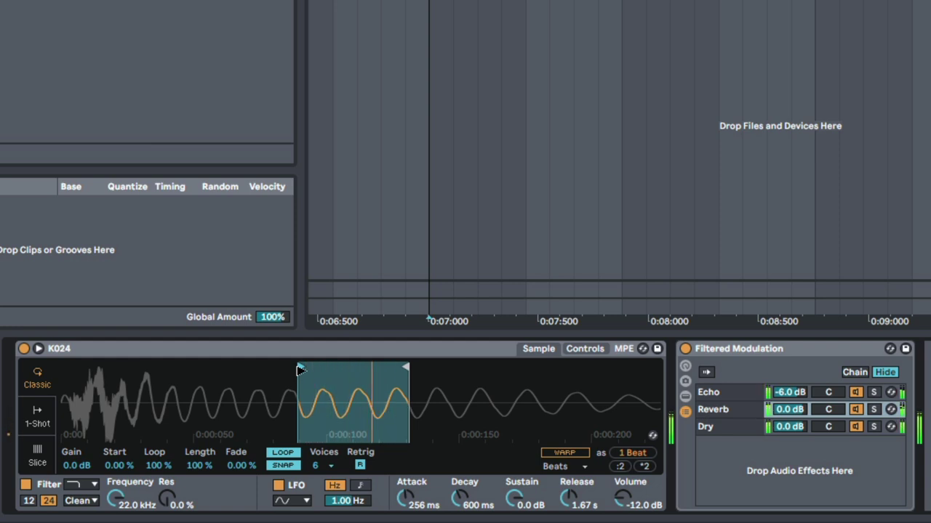
Step: Move the sample's start and end into the noisier attack of the kick, spanning about 17 to 35 ms
mouse_move(301, 371)
mouse_down()
mouse_move(131, 367)
mouse_move(181, 369)
mouse_up()
mouse_move(404, 369)
mouse_down()
mouse_move(222, 370)
mouse_move(640, 429)
mouse_move(605, 382)
mouse_up()
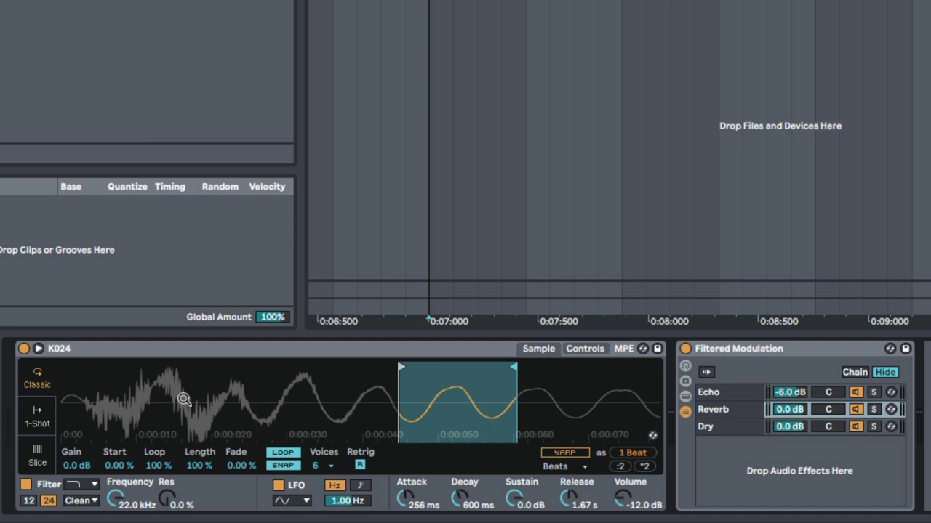
mouse_move(401, 368)
mouse_down()
mouse_move(182, 368)
mouse_move(191, 368)
mouse_up()
drag(507, 371, 315, 378)
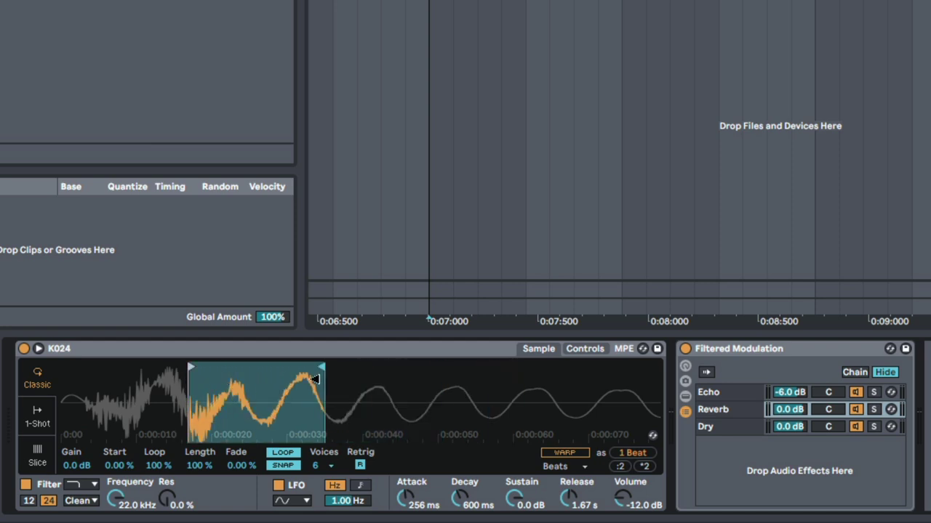
Step: Lower the kick Simpler's low-pass filter cutoff to about 856 Hz with 19 % resonance while auditioning notes
key(a)
click(578, 349)
drag(247, 453, 175, 453)
drag(166, 502, 166, 480)
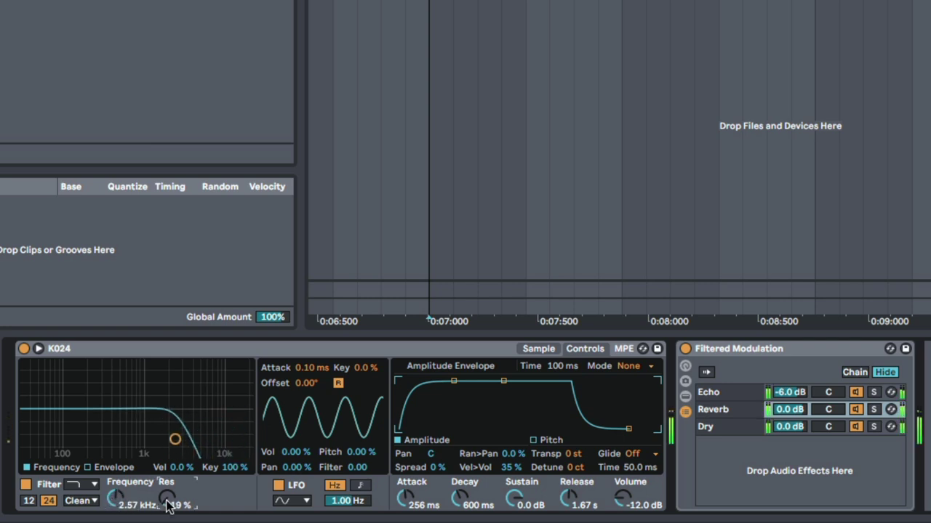
drag(109, 501, 110, 520)
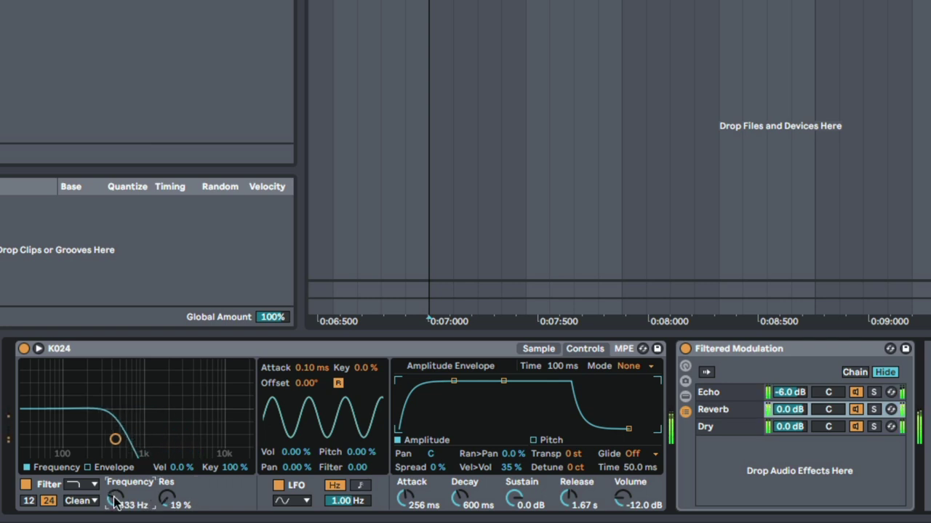
drag(115, 502, 115, 494)
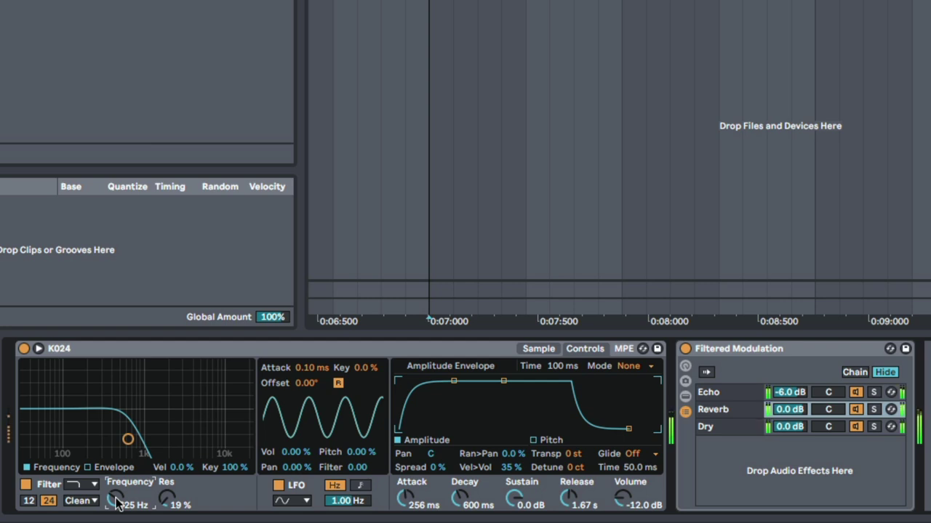
mouse_move(117, 504)
mouse_down()
mouse_move(117, 489)
mouse_move(117, 513)
mouse_move(116, 484)
mouse_move(116, 503)
mouse_move(116, 496)
mouse_up()
click(538, 349)
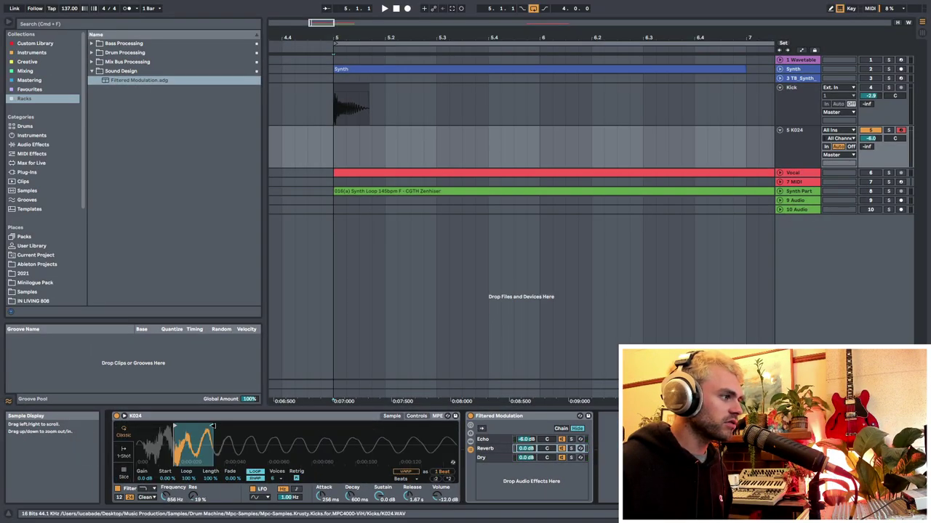
Step: Lengthen the looped region of the kick sample by moving its end further along the waveform
mouse_move(212, 426)
mouse_down()
mouse_move(375, 436)
mouse_move(169, 449)
mouse_move(325, 437)
mouse_move(231, 429)
mouse_up()
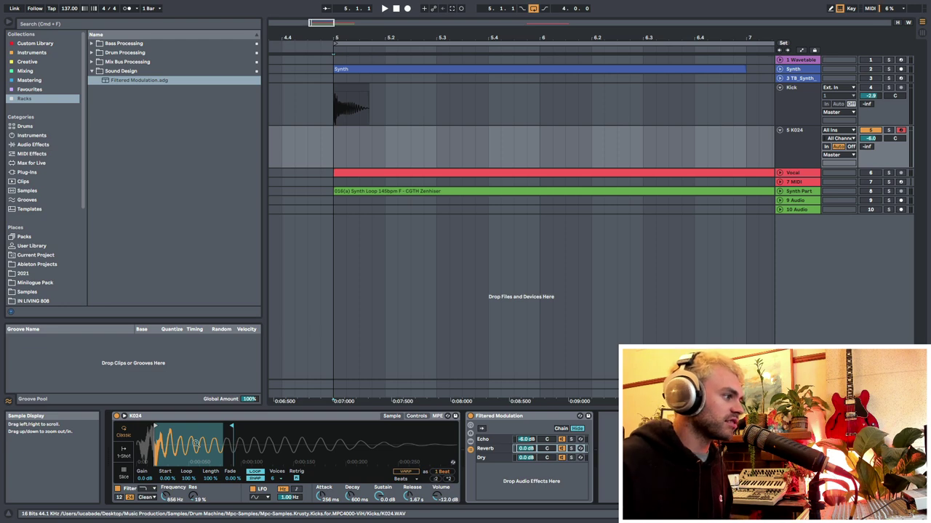
mouse_move(169, 443)
mouse_down()
mouse_move(218, 427)
mouse_move(146, 427)
mouse_move(213, 427)
mouse_up()
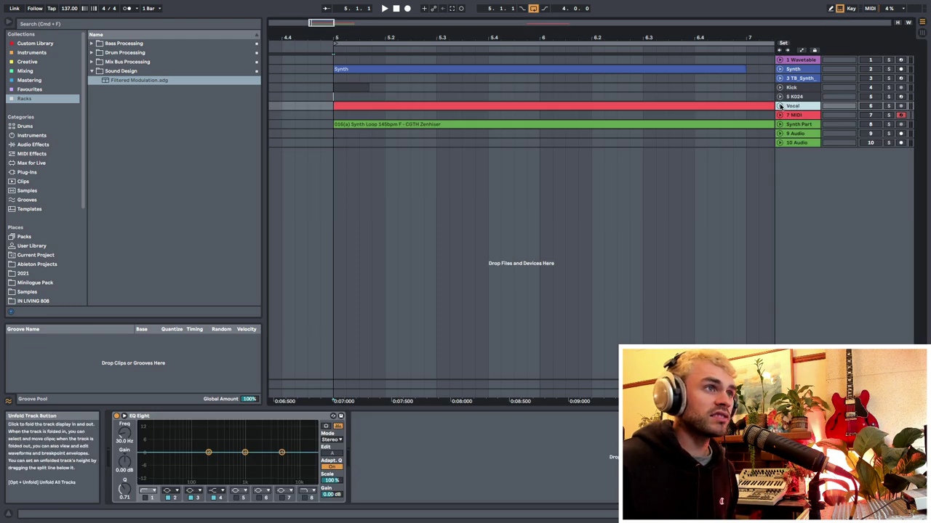
Step: Unfold the Vocal and 7 MIDI tracks and activate the Vocal track
click(780, 106)
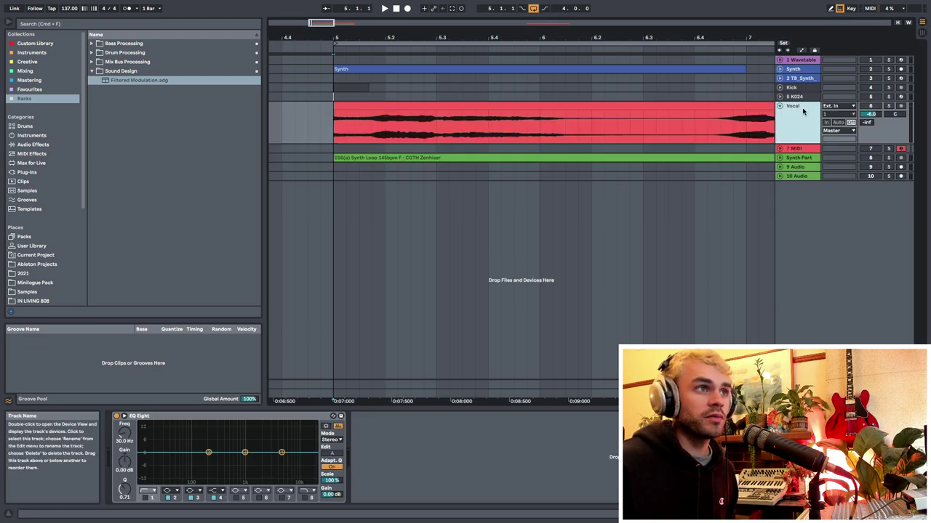
click(877, 107)
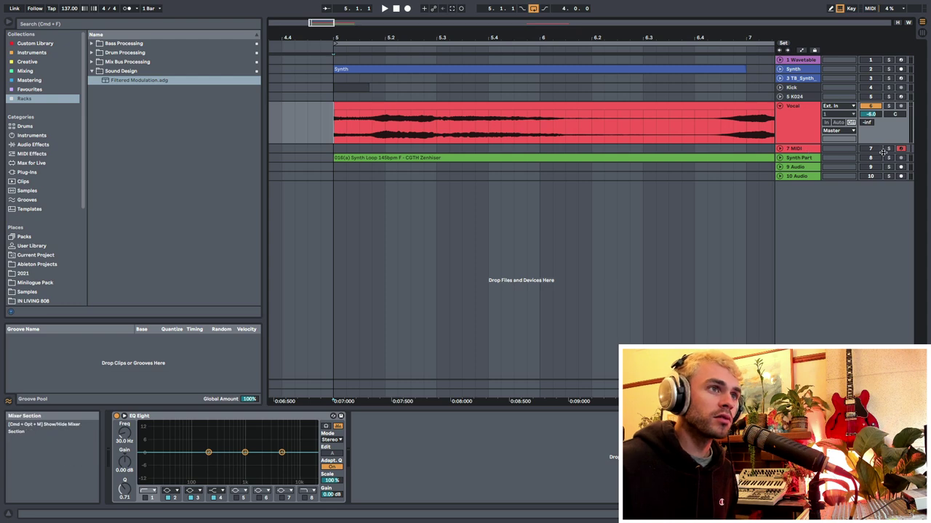
click(796, 149)
click(780, 149)
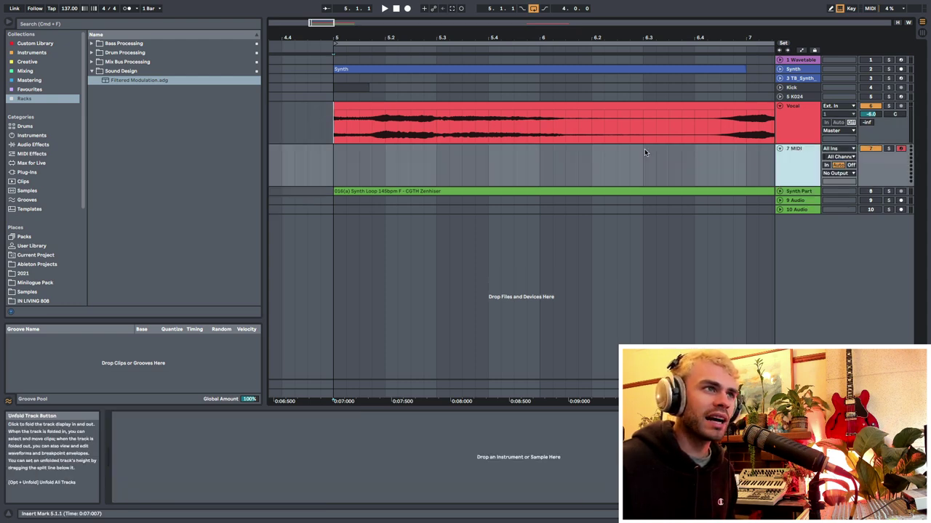
Step: Audition the vocal clip from several points to find a sustained part for sampling
mouse_move(422, 36)
mouse_down()
mouse_move(422, 20)
mouse_move(407, 43)
mouse_up()
drag(366, 131, 415, 136)
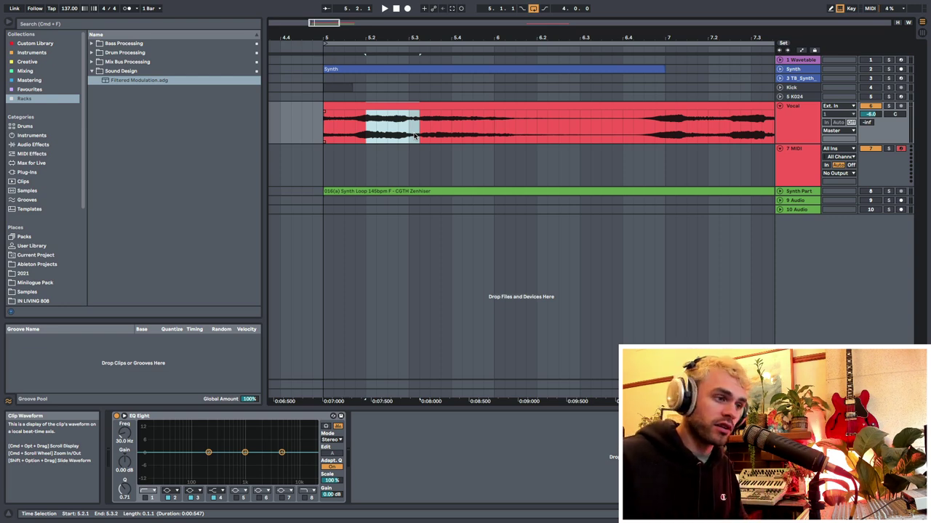
click(325, 134)
key(minus)
key(space)
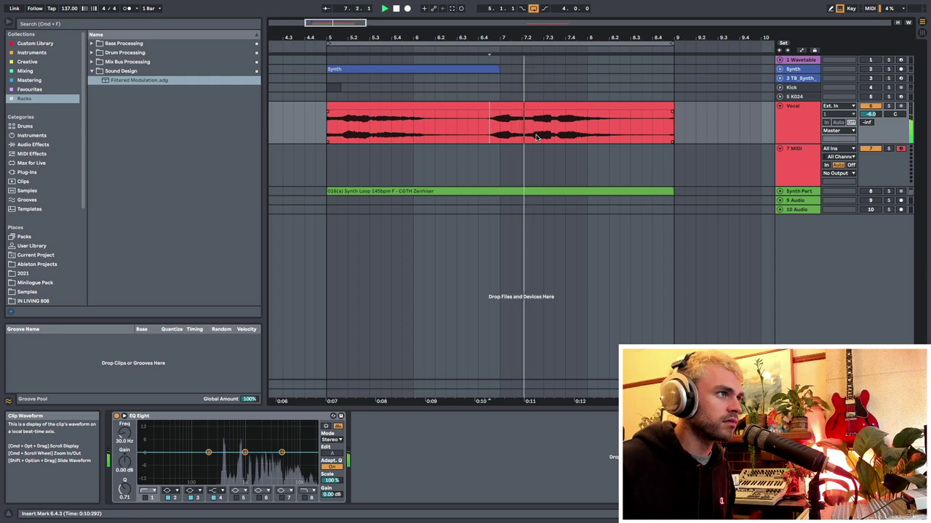
key(space)
click(369, 138)
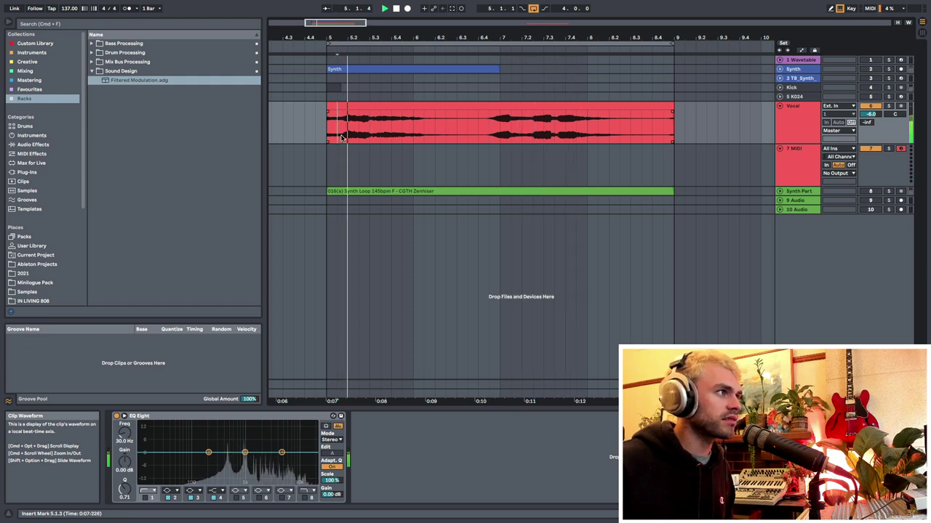
key(space)
key(space)
click(345, 136)
key(space)
key(space)
key(space)
key(space)
key(space)
Step: Select the vocal clip section from 5.1.3 to 5.3.1 and load it into Simpler on the 7 MIDI track
drag(358, 37, 420, 94)
click(339, 137)
drag(340, 150, 461, 135)
drag(327, 130, 426, 436)
click(795, 159)
drag(165, 435, 291, 494)
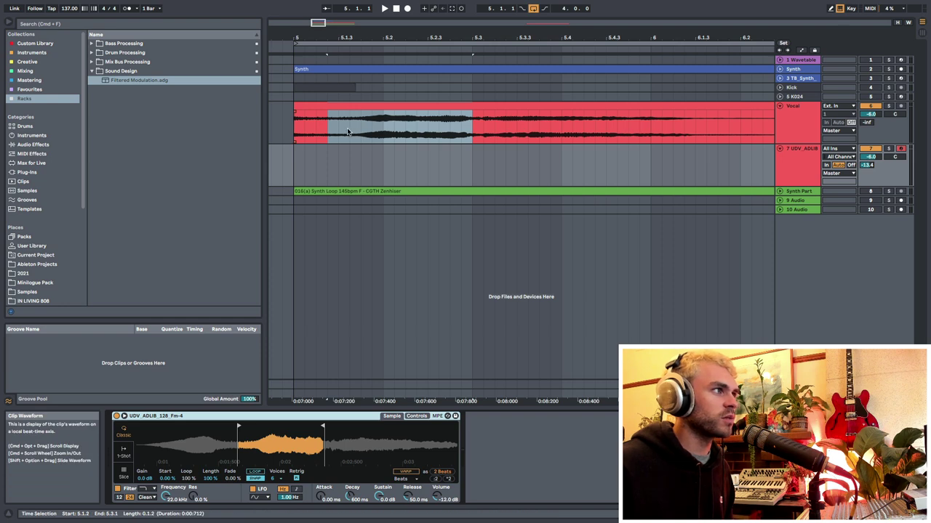
Step: Reselect the sampled vocal section for comparison, return to the vocal Simpler and turn on sample looping
drag(329, 133, 448, 132)
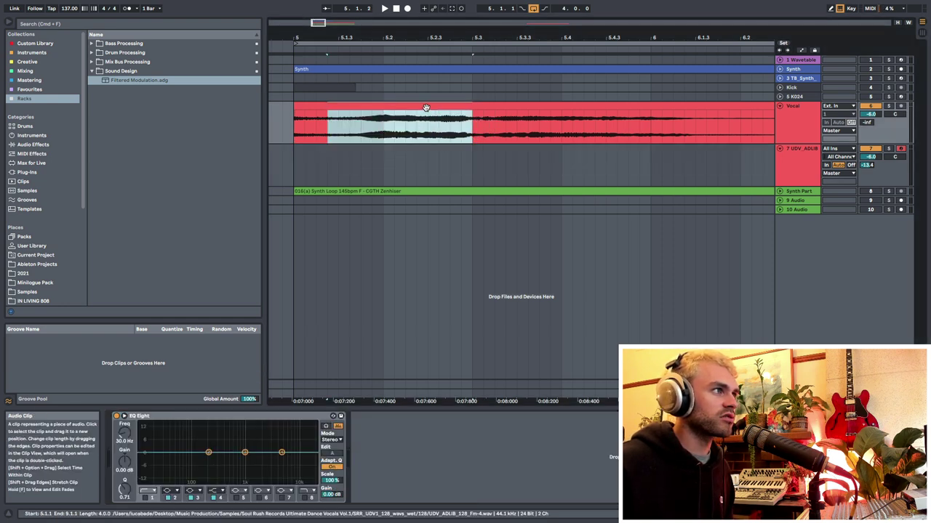
click(619, 153)
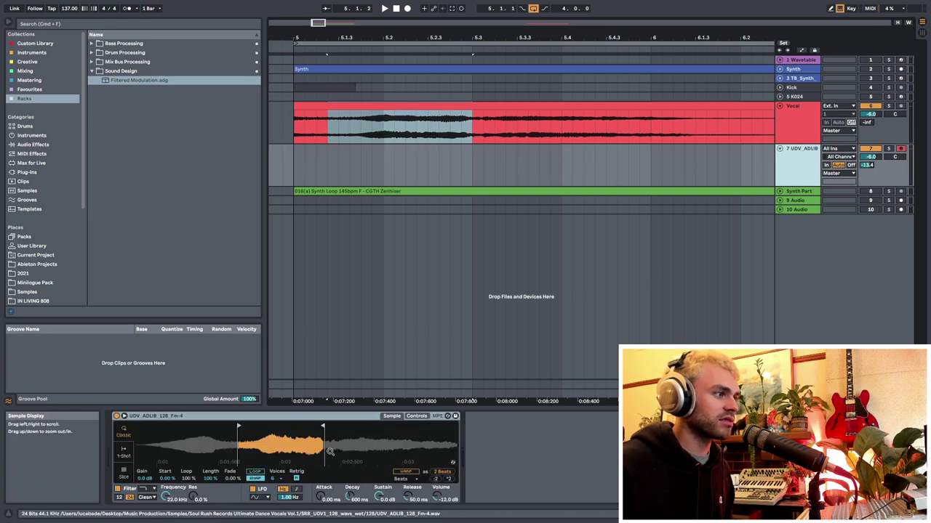
drag(285, 444, 278, 455)
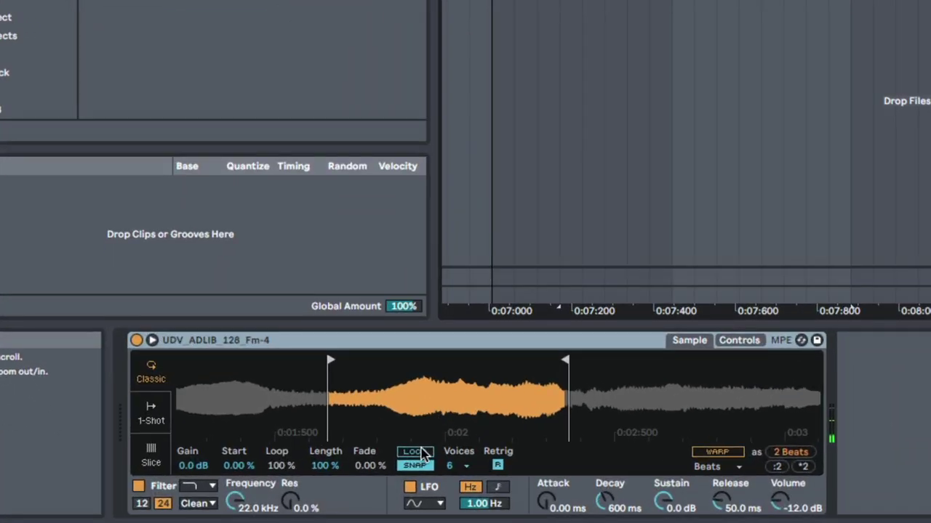
click(414, 452)
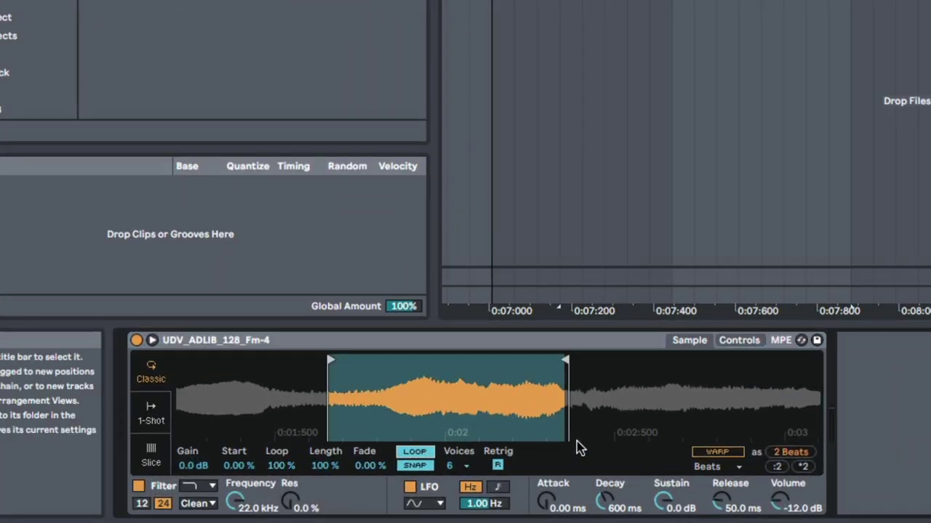
Step: Try warping the vocal sample in Complex Pro mode, then turn warping off again
click(717, 452)
click(711, 467)
click(719, 452)
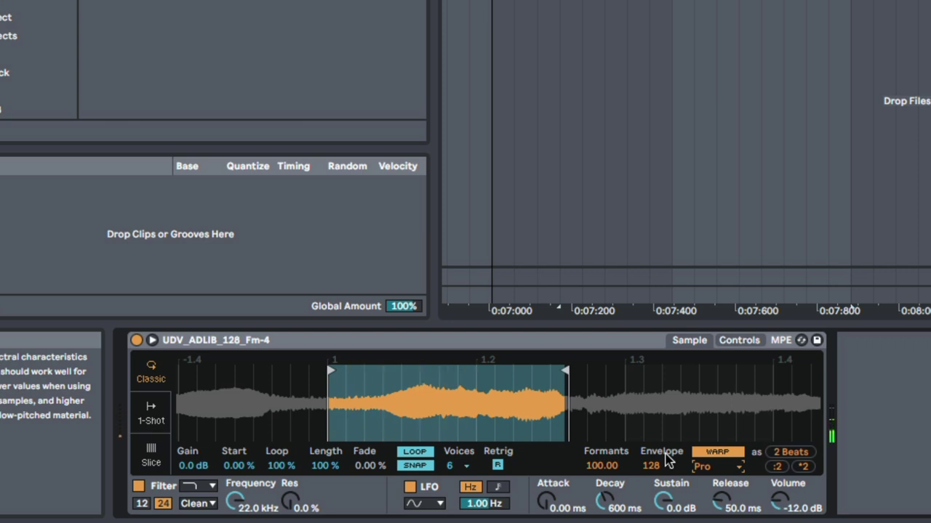
click(719, 466)
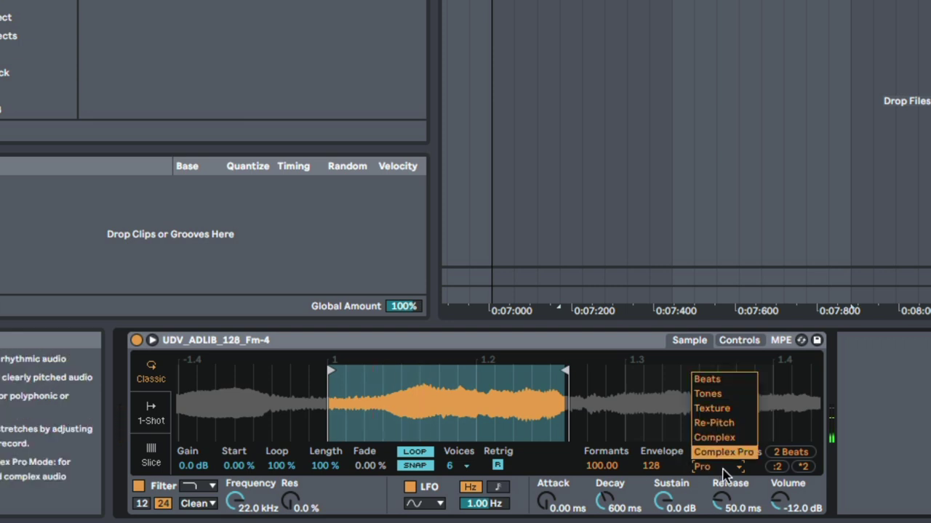
click(721, 451)
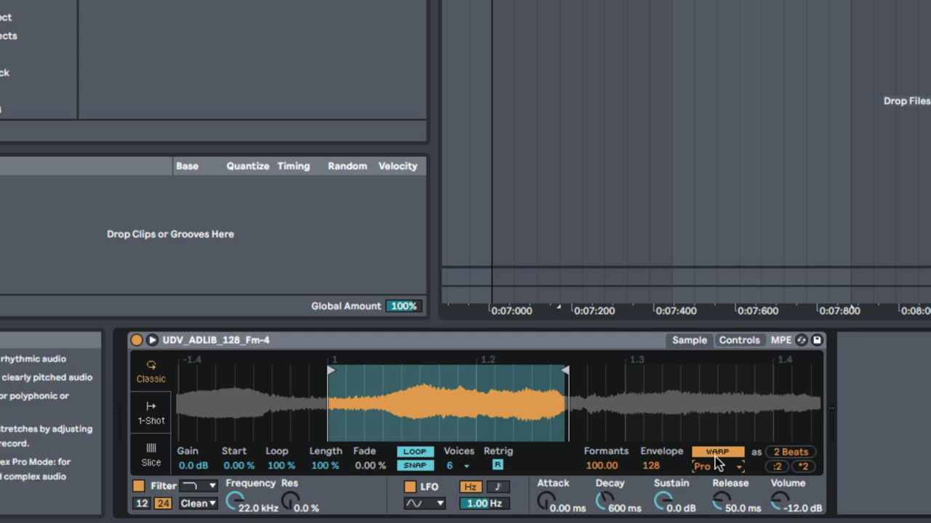
click(717, 451)
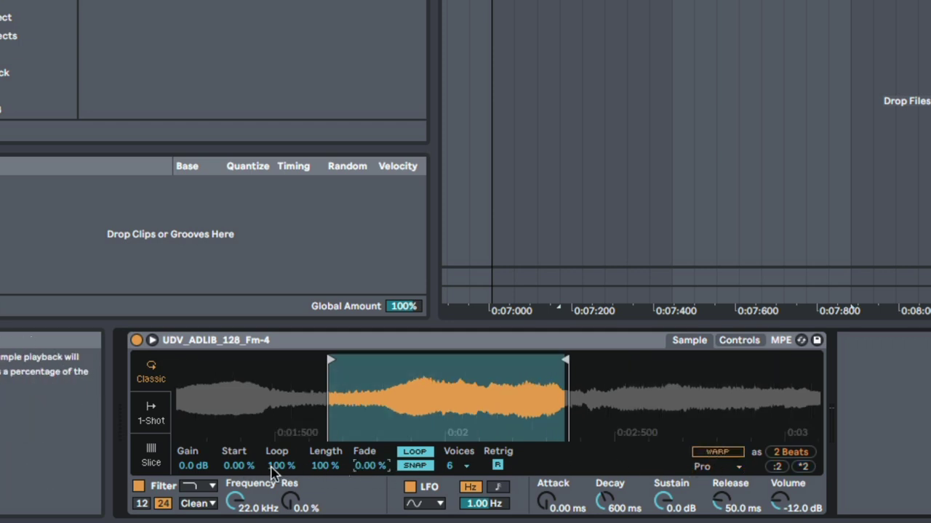
Step: Set the vocal sample's loop length to 77.3 %, move its start into the louder part, and set a 21.1 % loop fade
mouse_move(273, 471)
mouse_down()
mouse_move(273, 512)
mouse_move(272, 497)
mouse_up()
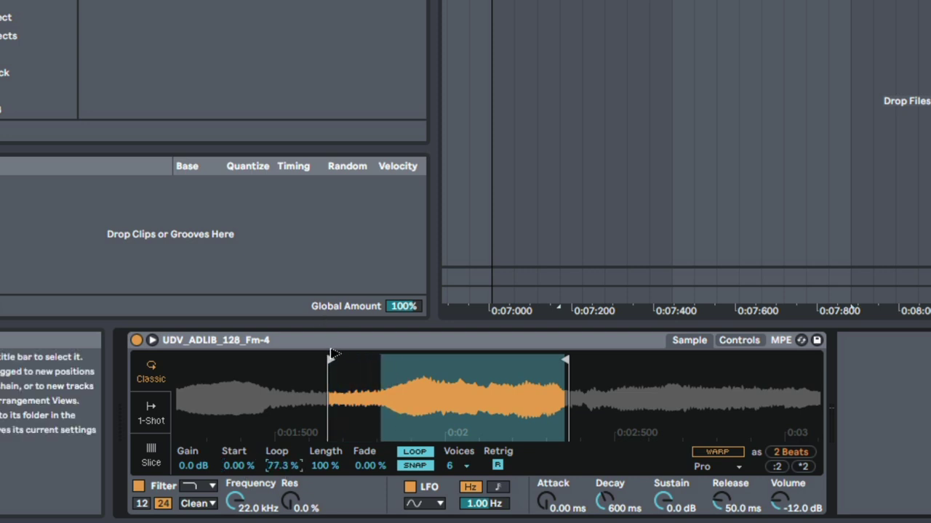
drag(331, 354, 418, 367)
drag(354, 466, 355, 429)
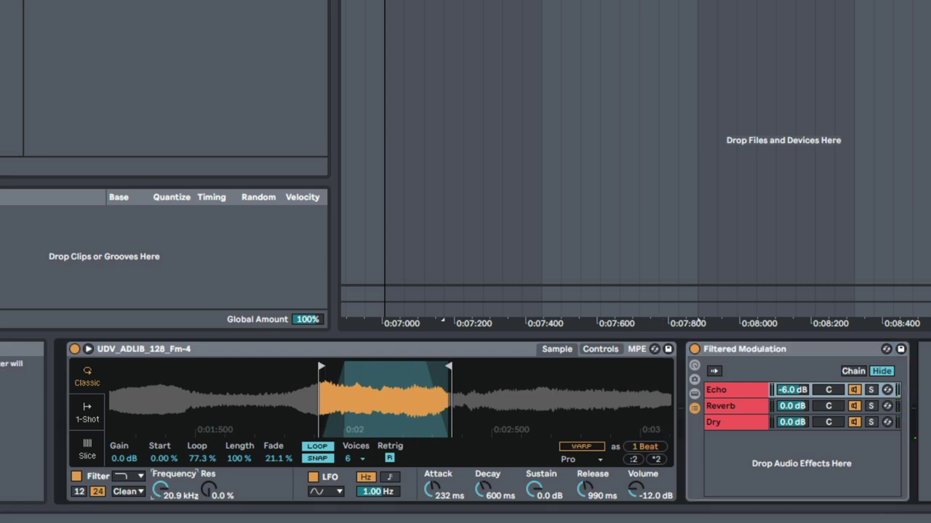
Step: Lower the vocal Simpler's filter cutoff to about 566 Hz, reduce its volume to -18.3 dB, and reopen the filter somewhat
drag(160, 490, 160, 509)
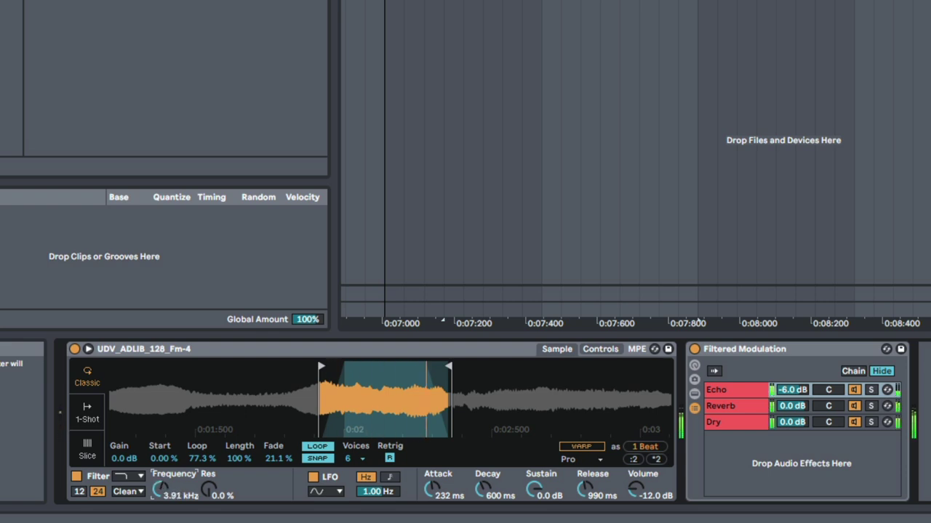
drag(160, 490, 160, 510)
drag(634, 490, 634, 502)
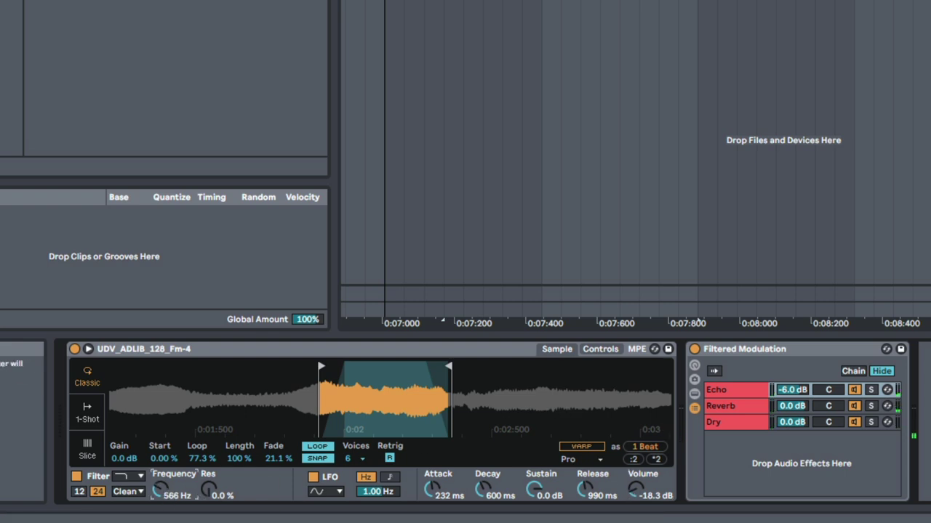
drag(160, 490, 160, 471)
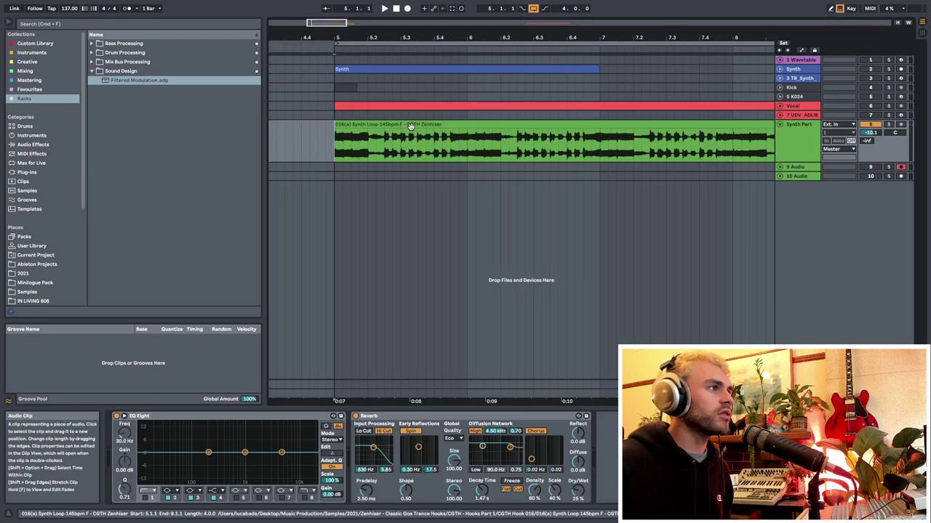
Step: Select the full length of the Synth Part clip from bar 5 to bar 9
drag(411, 37, 390, 40)
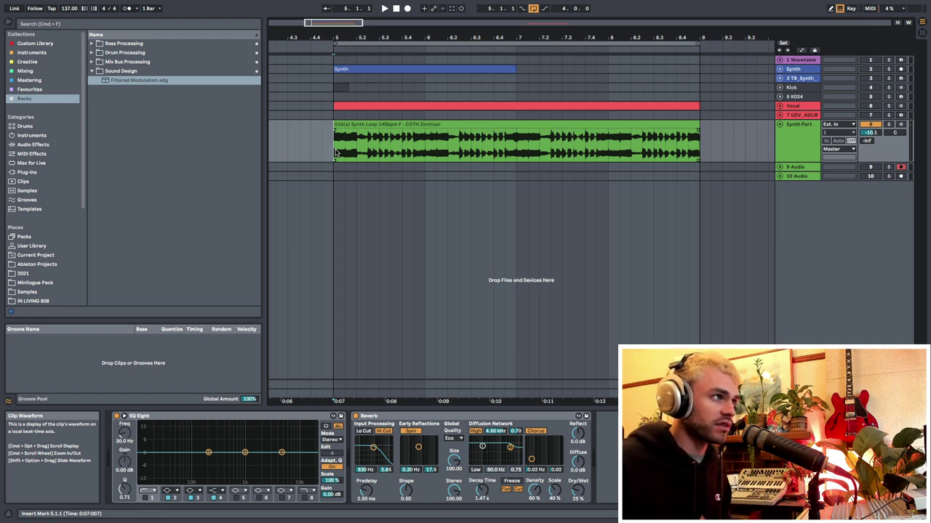
drag(335, 152, 702, 146)
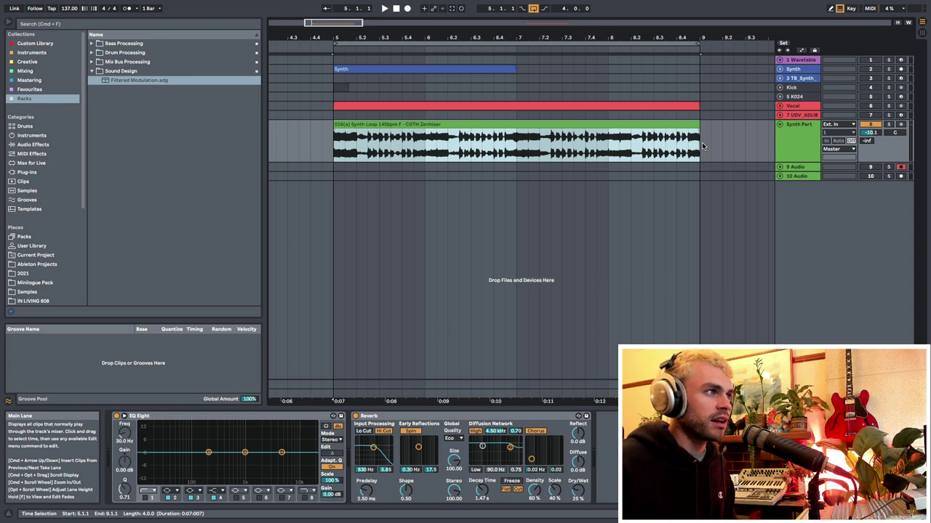
drag(335, 156, 687, 158)
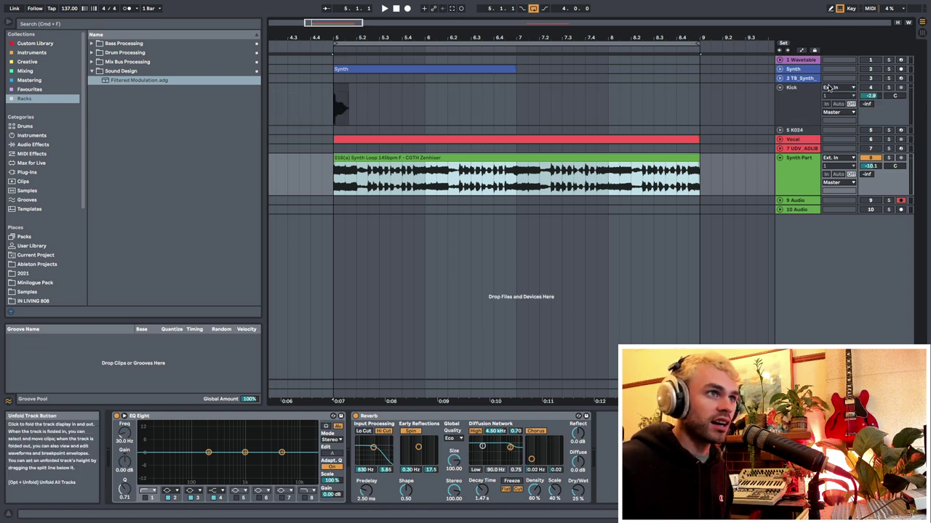
Step: Activate the Kick track and duplicate its kick on every beat from bar 5 up to bar 9
click(784, 89)
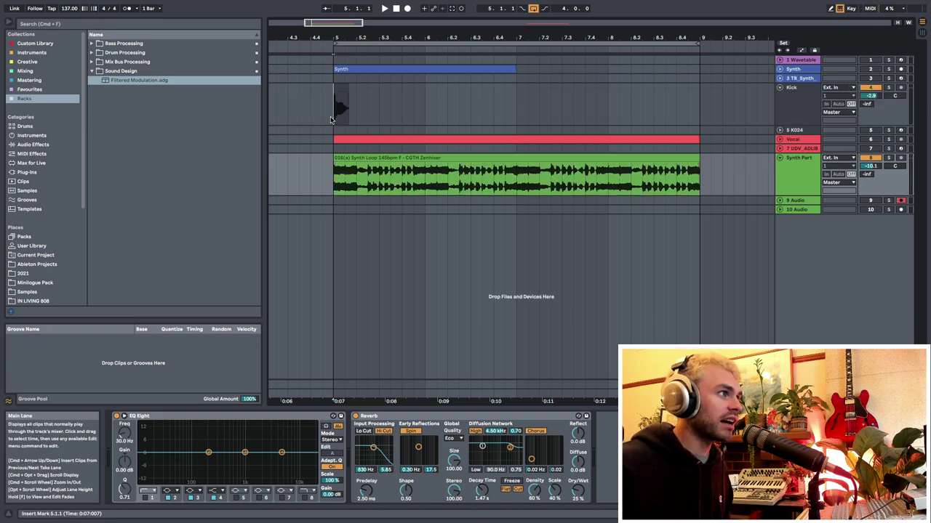
click(336, 120)
key(super+d)
key(super+d)
key(super+d)
key(super+d)
key(super+d)
key(super+d)
key(super+d)
key(super+d)
key(super+d)
key(super+d)
key(super+d)
key(super+d)
key(super+d)
key(super+d)
key(super+d)
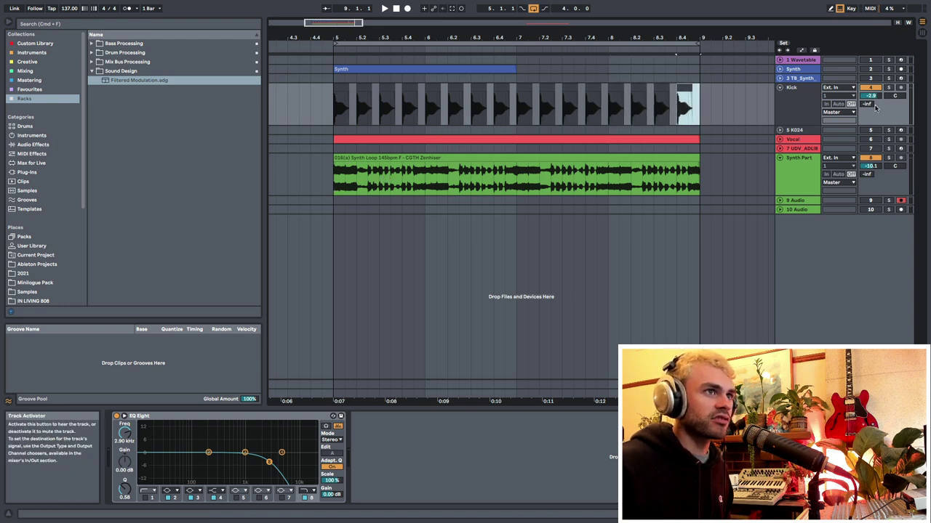
Step: Balance the Kick track at -8.5 dB and the Synth Part at -16.1 dB during playback, and reselect the full Synth Part clip
click(335, 116)
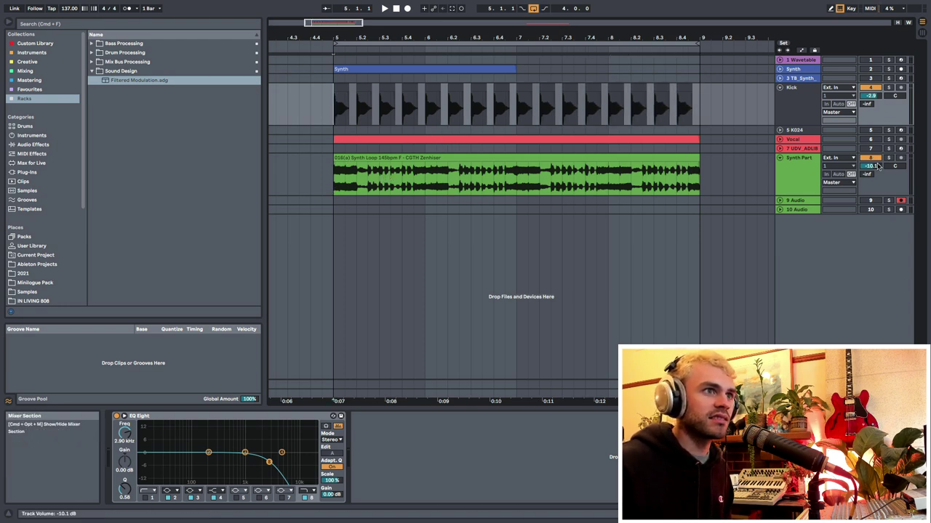
key(space)
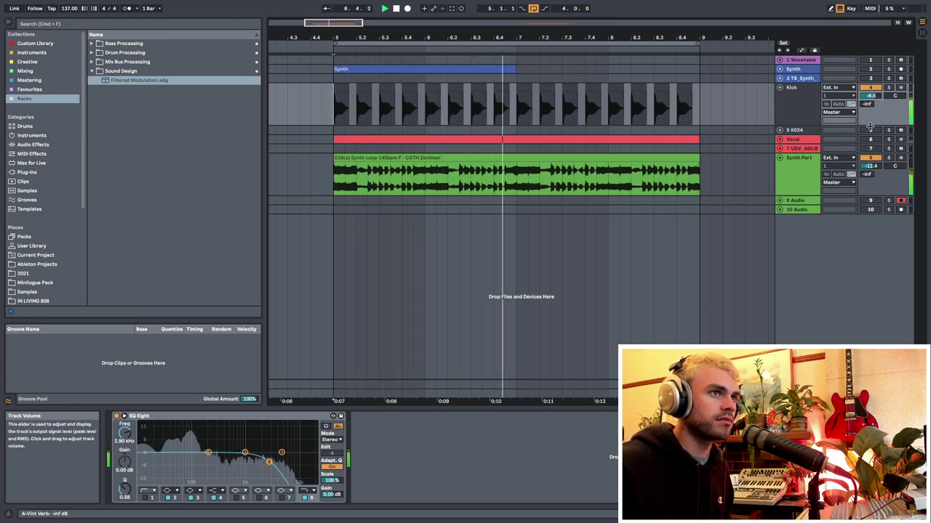
drag(870, 166, 870, 168)
click(800, 182)
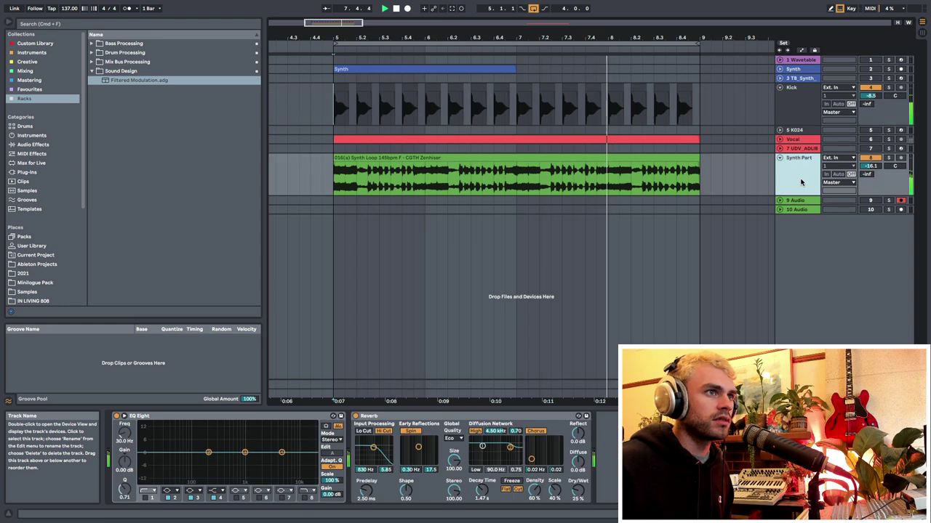
key(space)
drag(330, 186, 696, 191)
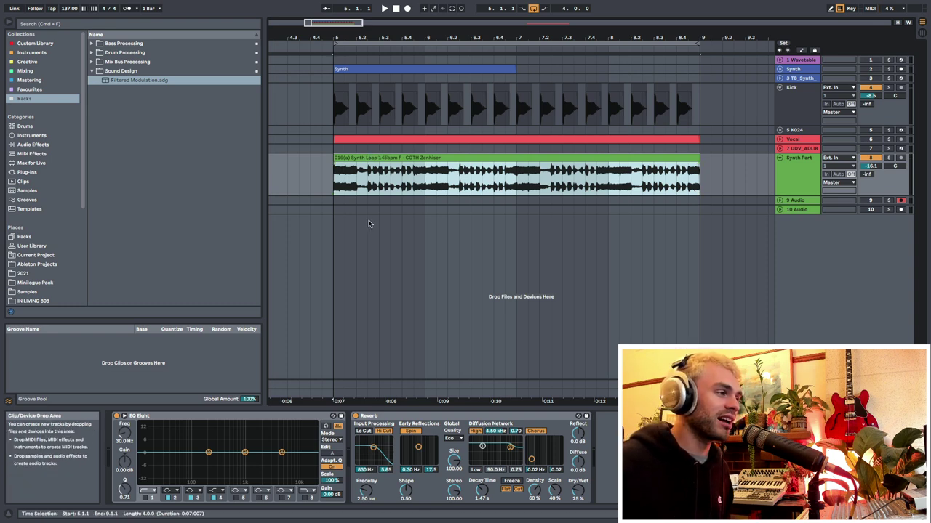
Step: Reselect the Synth Part clip from bar 5 to bar 9 and unfold the 9 Audio track
click(464, 239)
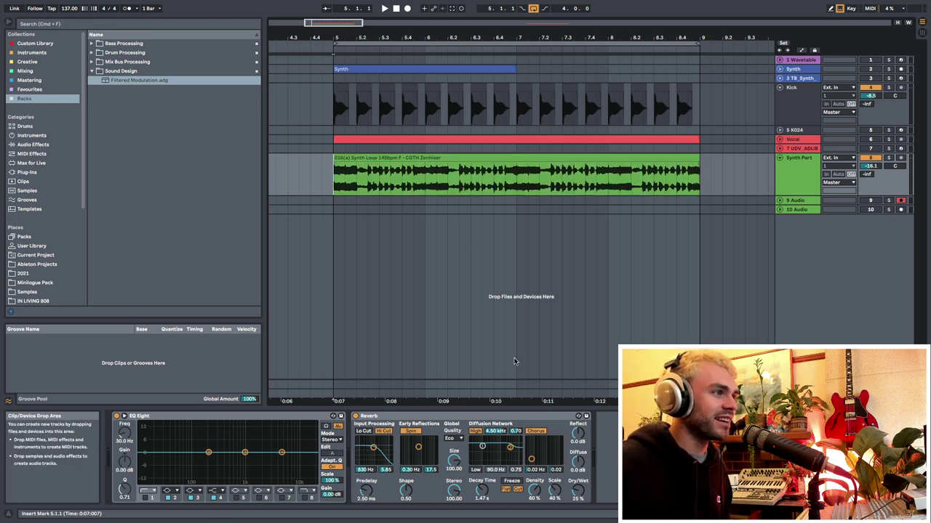
drag(335, 187, 702, 182)
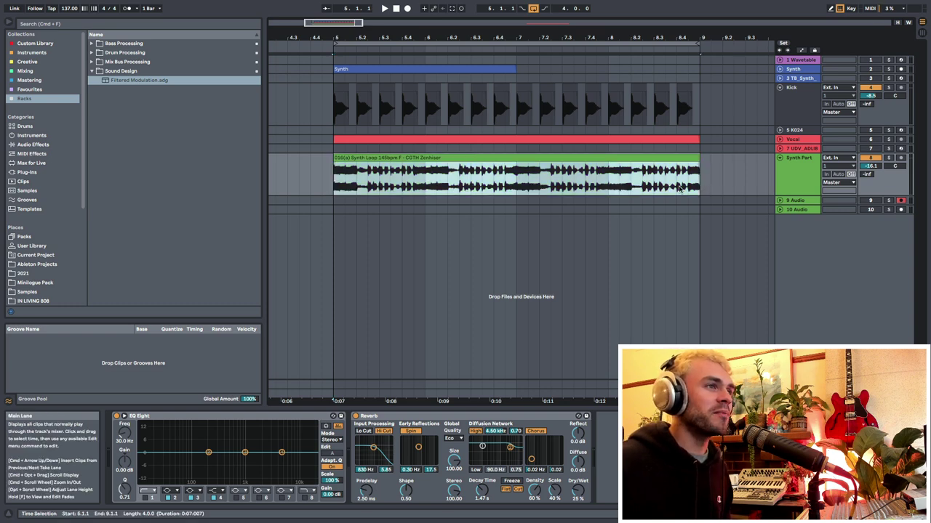
click(816, 203)
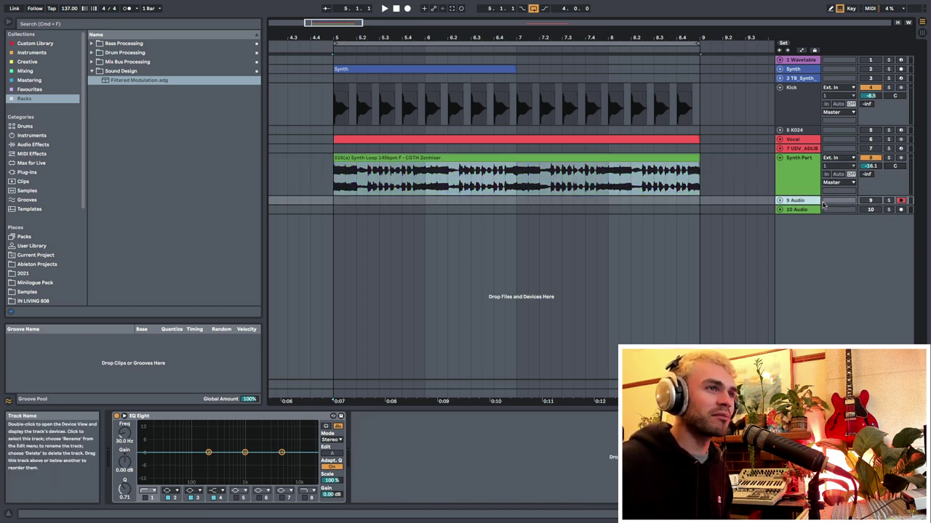
click(780, 200)
click(790, 178)
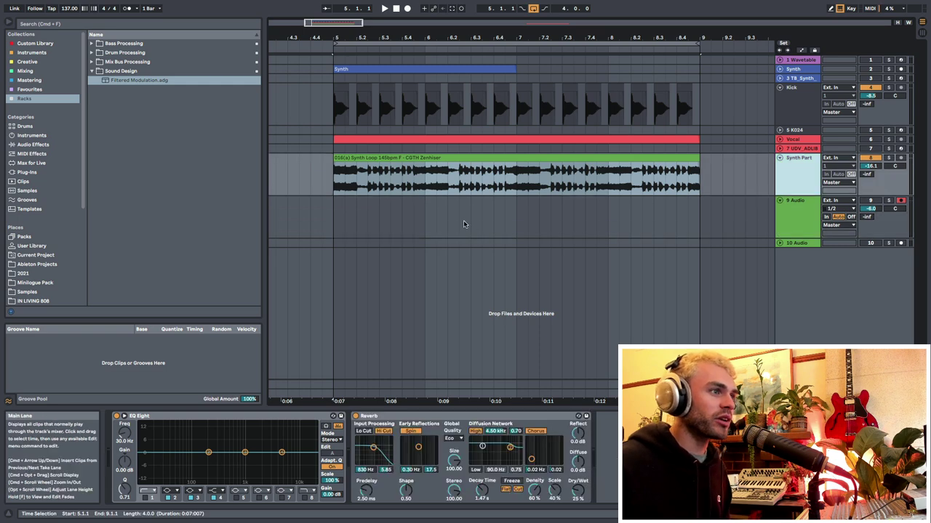
Step: Set the Dry/Wet of the Reverb on the Synth Part track to 29%
click(468, 416)
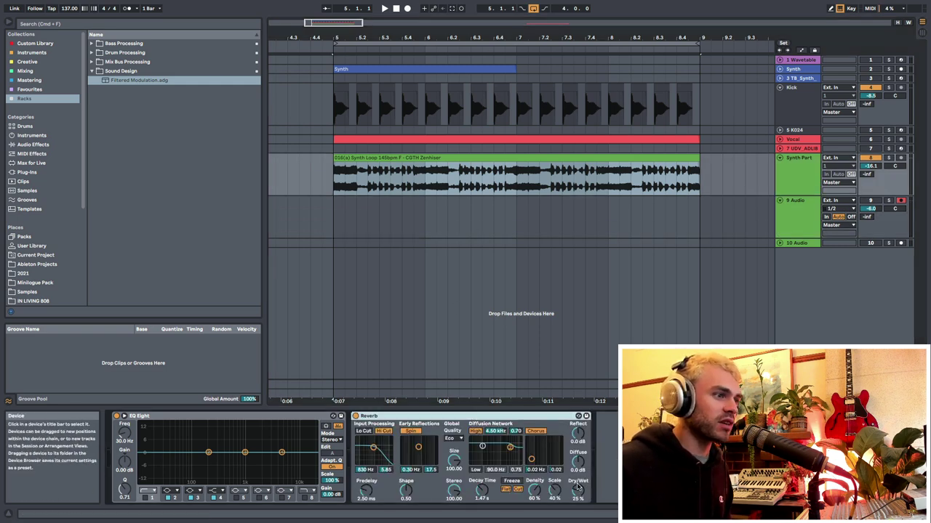
drag(579, 488, 579, 483)
click(797, 179)
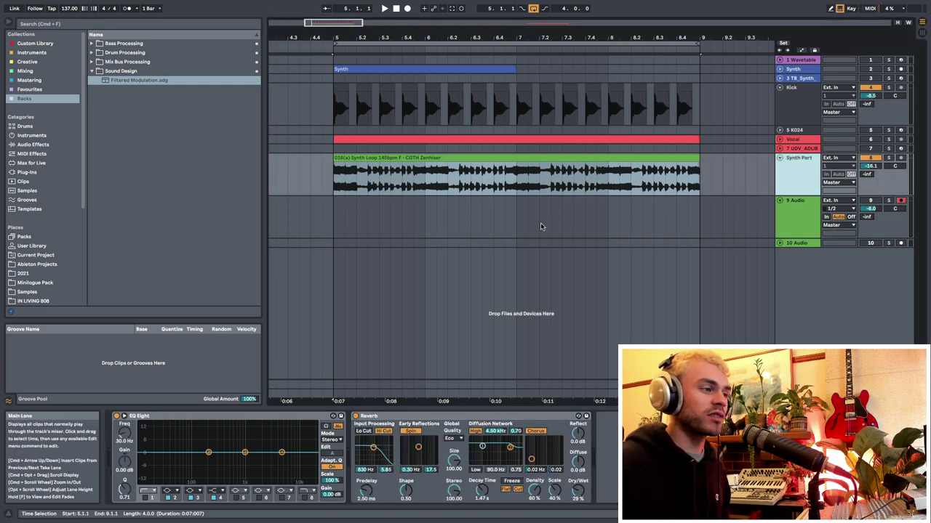
Step: Set the 9 Audio track's audio input to Resampling
click(342, 222)
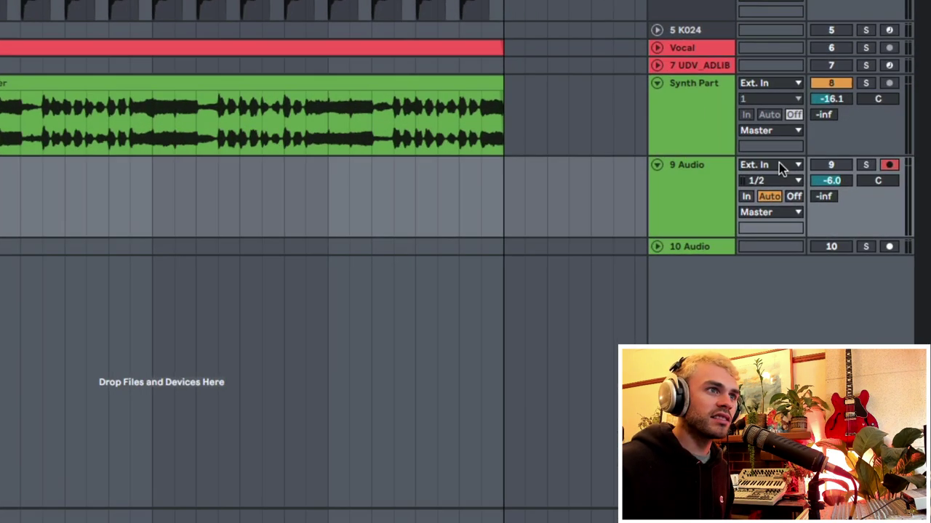
click(842, 199)
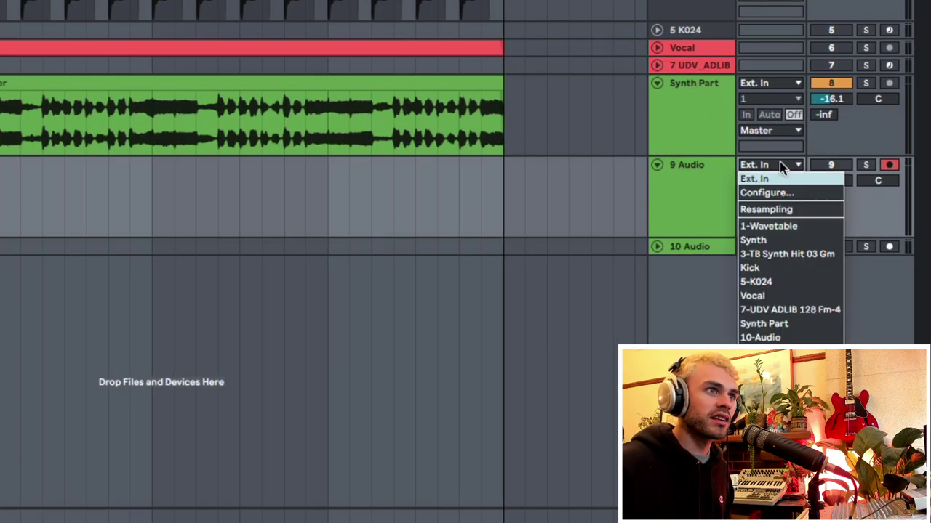
click(770, 208)
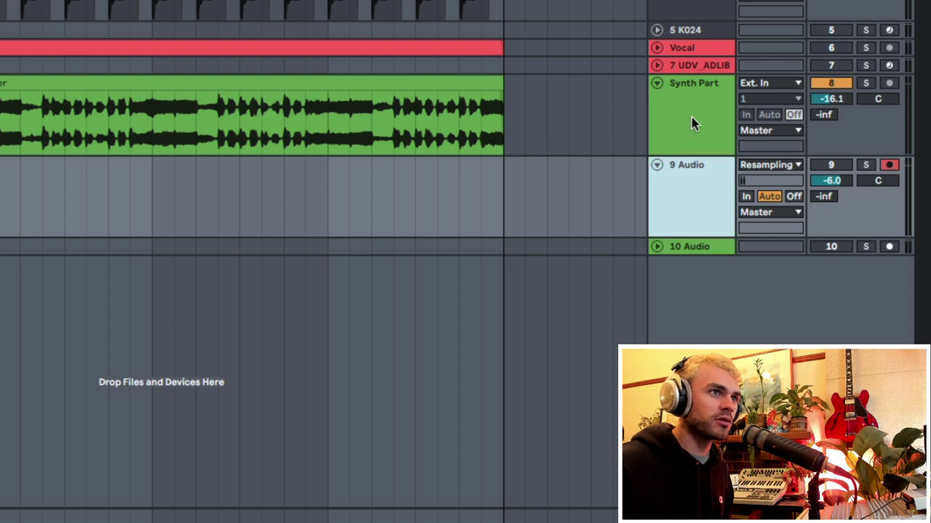
Step: Solo the Synth Part track and record it onto the 9 Audio track from bar 5 until just past bar 7
click(865, 84)
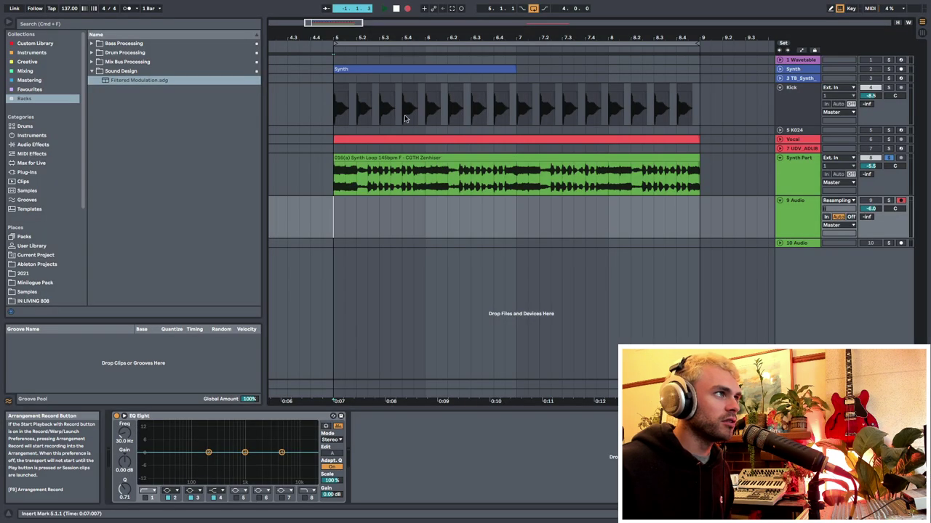
click(337, 216)
key(F9)
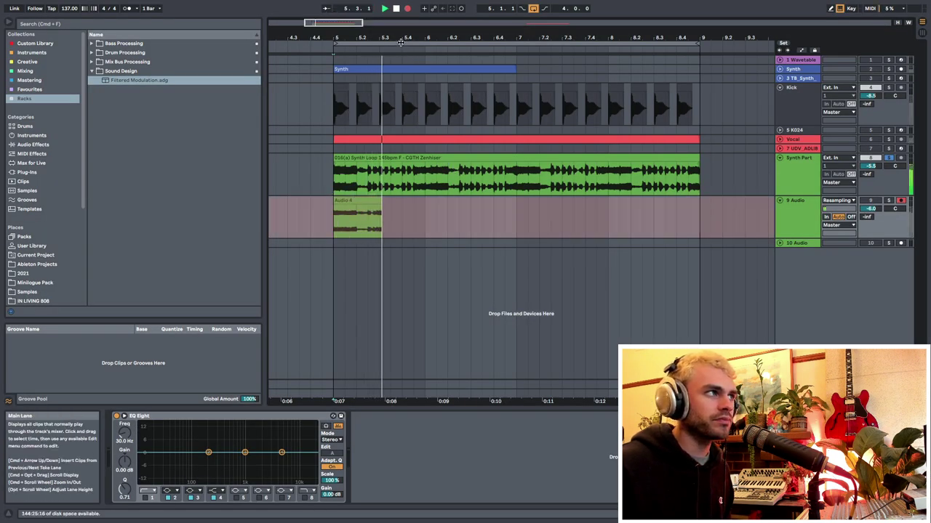
drag(403, 37, 404, 13)
key(space)
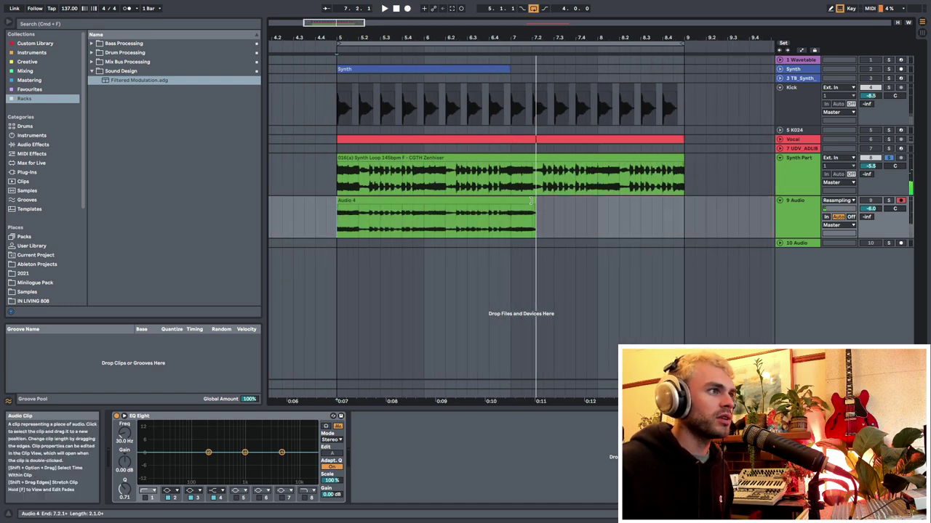
Step: Trim the end of the recorded clip on 9 Audio to bar 7 and fold the Synth Part track
drag(533, 205, 510, 204)
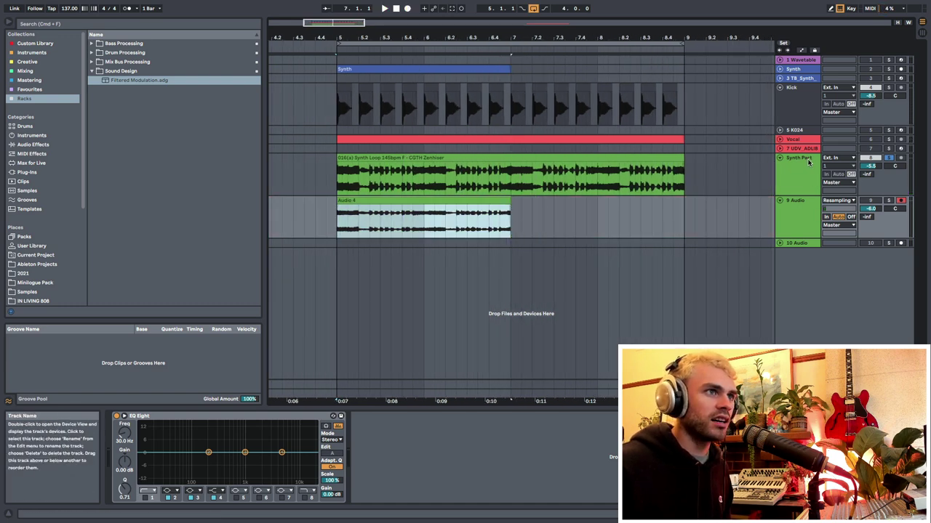
click(785, 164)
click(781, 158)
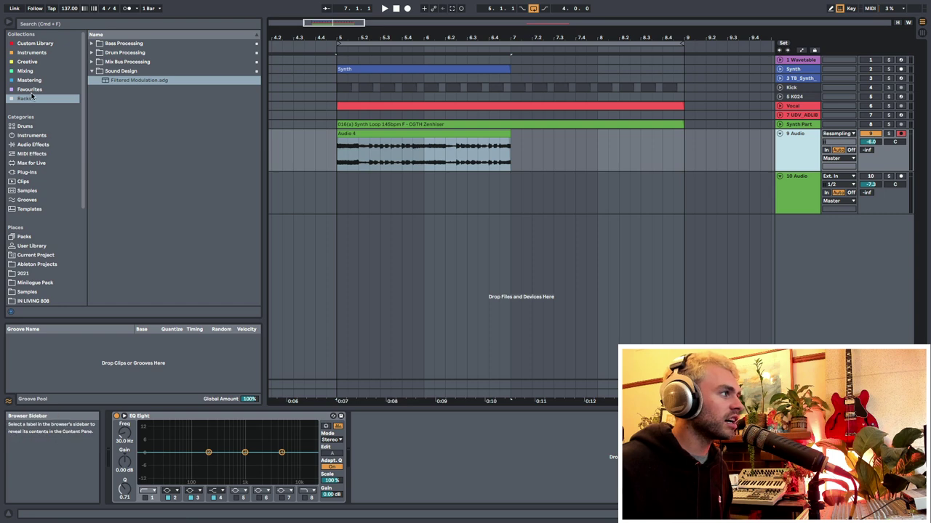
Step: Search the Creative collection for "paul" and add PaulXStretch to the 9 Audio track after EQ Eight
click(34, 87)
click(34, 82)
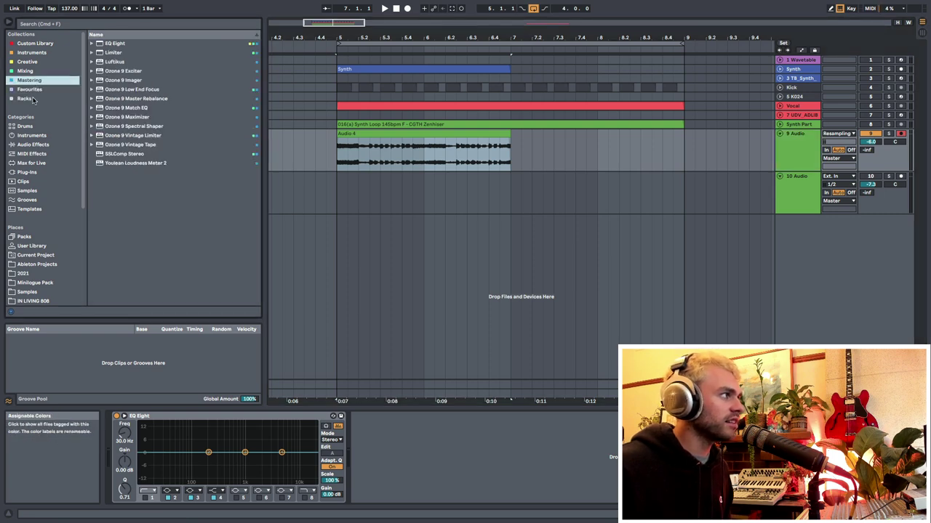
click(33, 62)
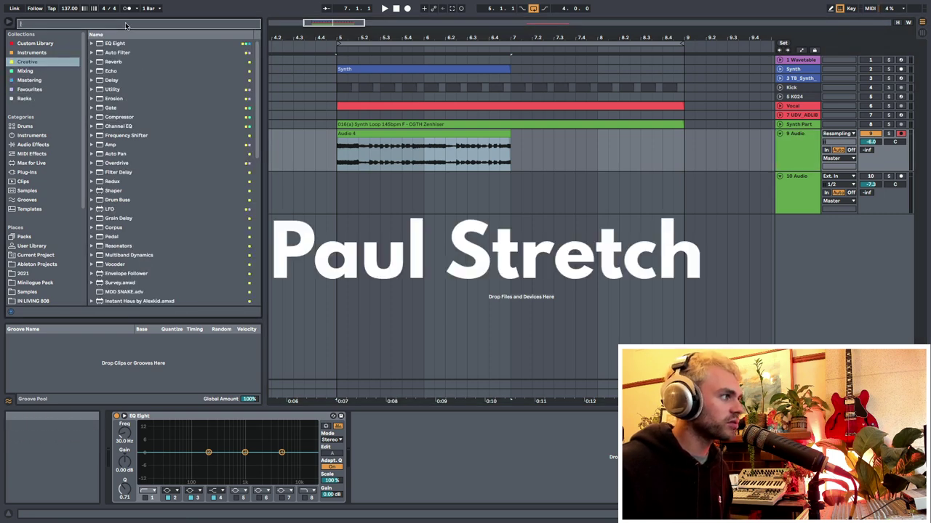
text(aul)
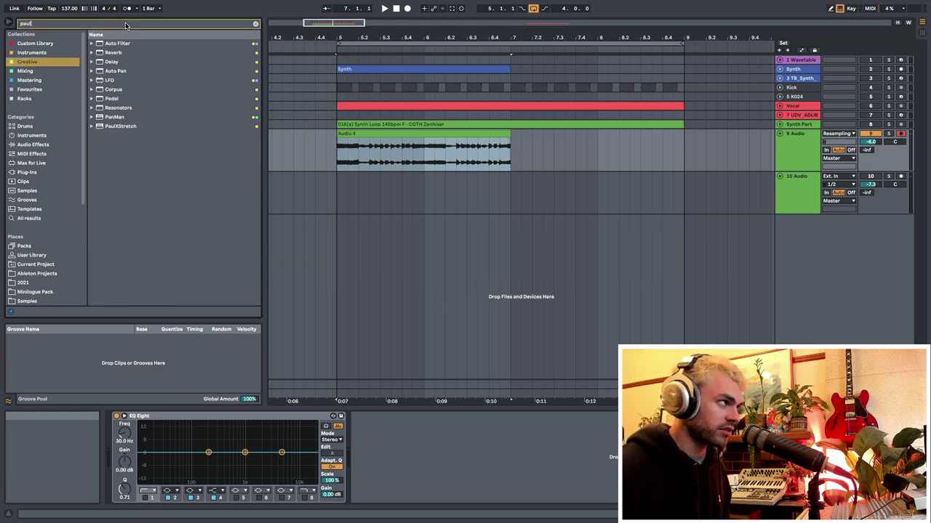
drag(146, 46, 407, 462)
Step: Clear the browser search and reposition the PaulXStretch window over the arrangement
drag(396, 68, 414, 70)
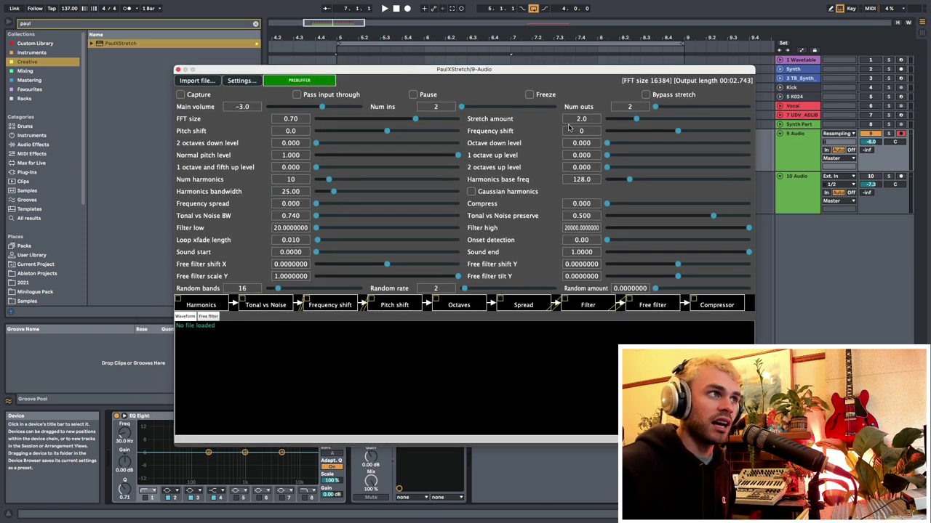
mouse_move(546, 79)
mouse_down()
mouse_move(536, 71)
mouse_move(549, 52)
mouse_move(558, 108)
mouse_move(551, 89)
mouse_move(533, 94)
mouse_move(566, 225)
mouse_move(562, 84)
mouse_up()
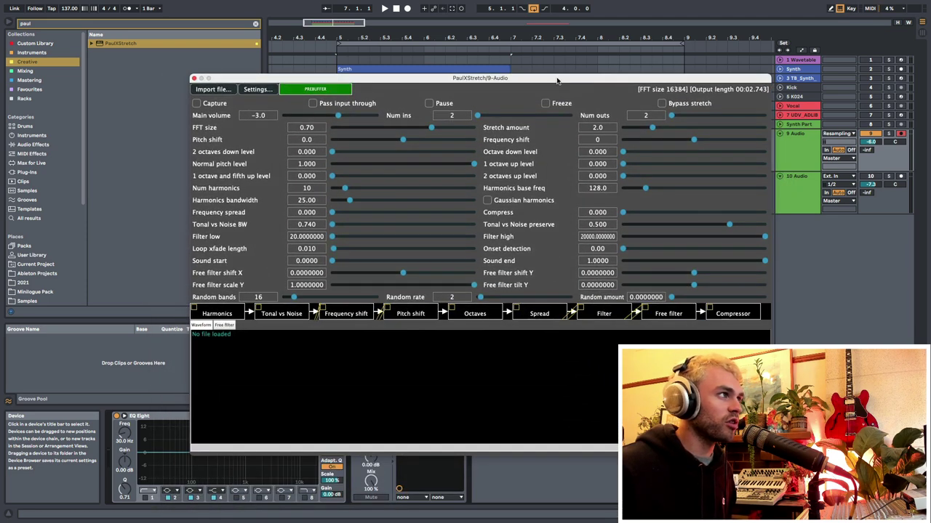
click(255, 23)
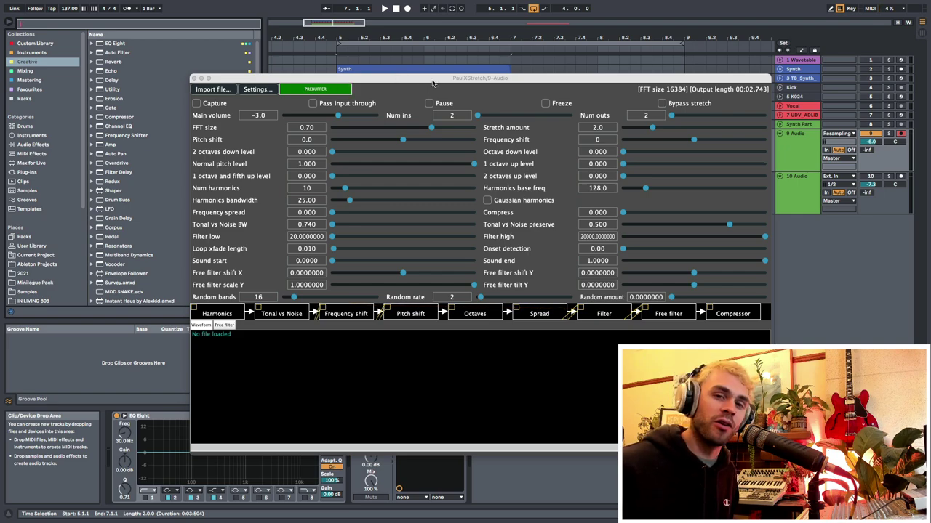
drag(432, 81, 503, 44)
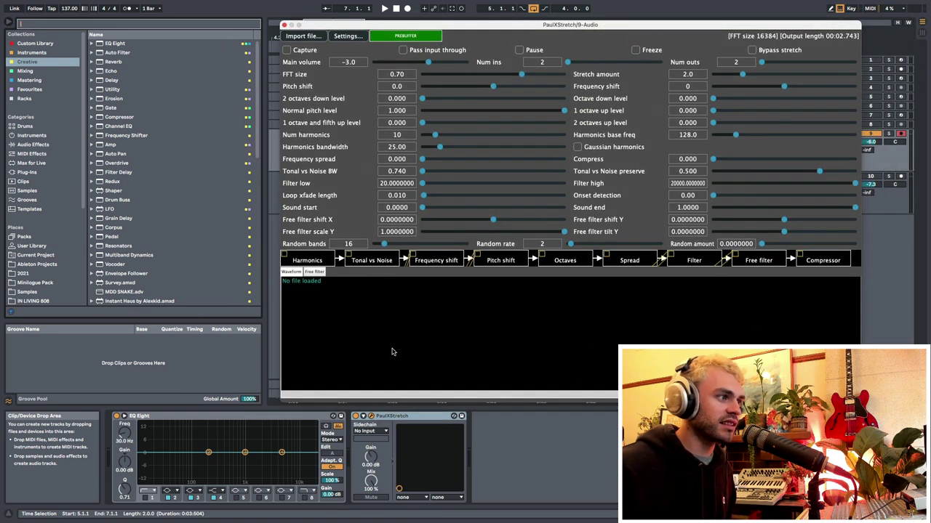
Step: Reopen PaulXStretch from the 9 Audio track and load the recorded Audio 4 clip into its waveform area
click(371, 415)
click(355, 210)
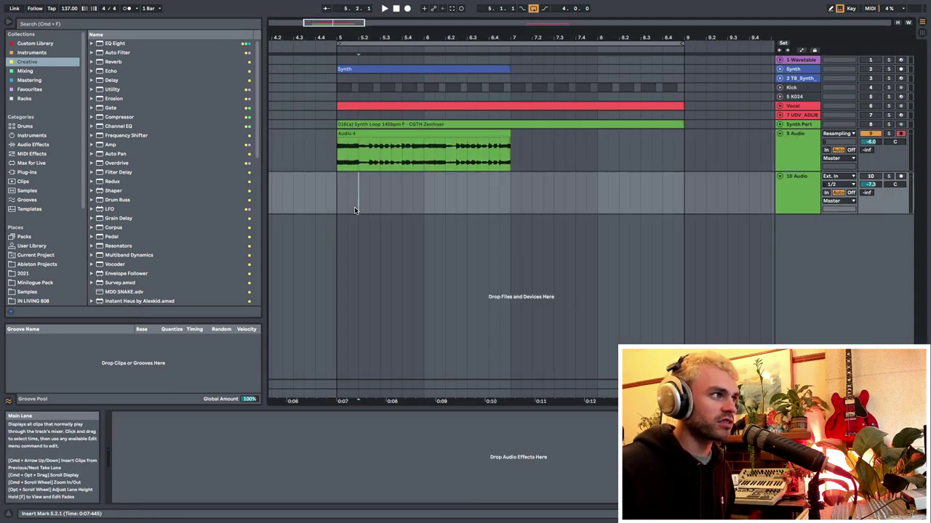
click(630, 161)
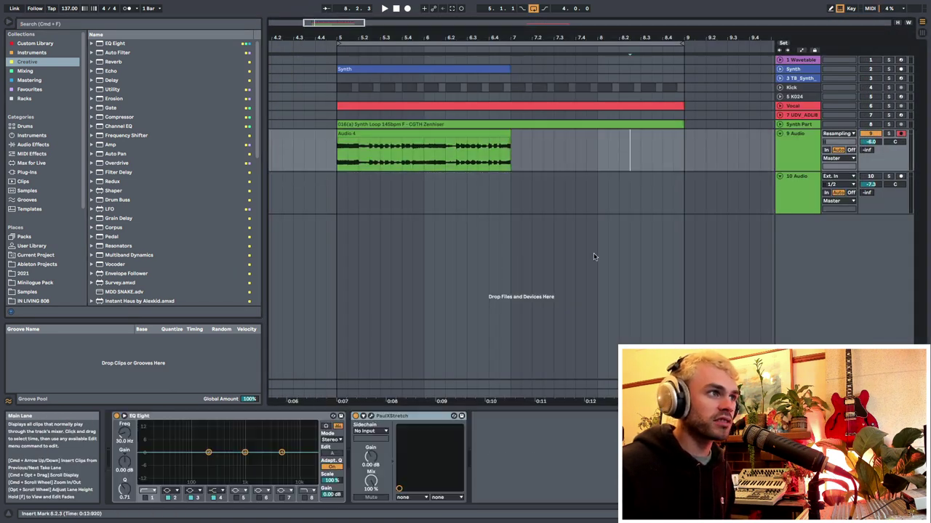
click(372, 416)
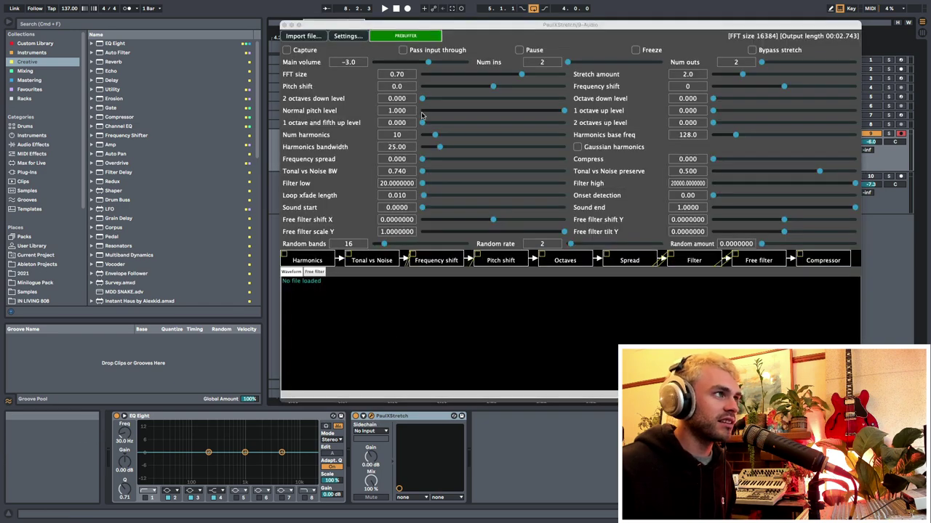
drag(479, 24, 437, 140)
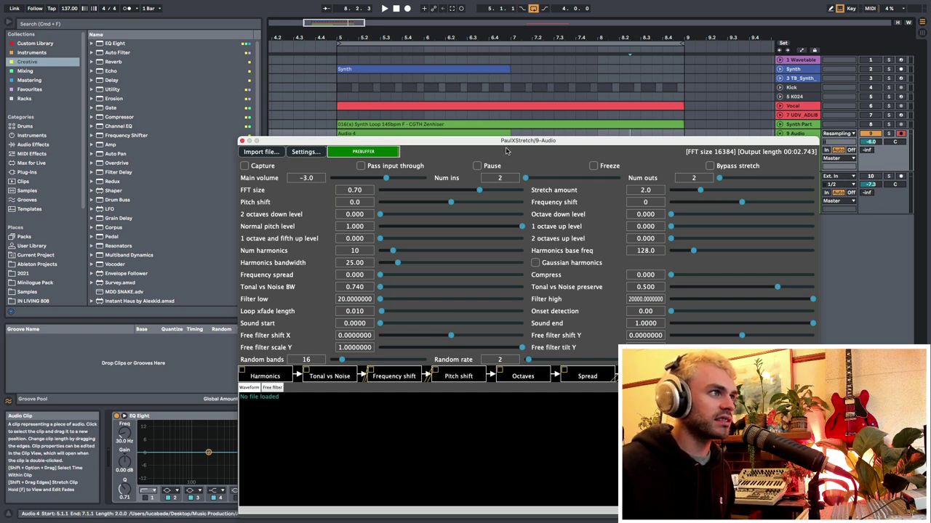
drag(506, 149, 476, 472)
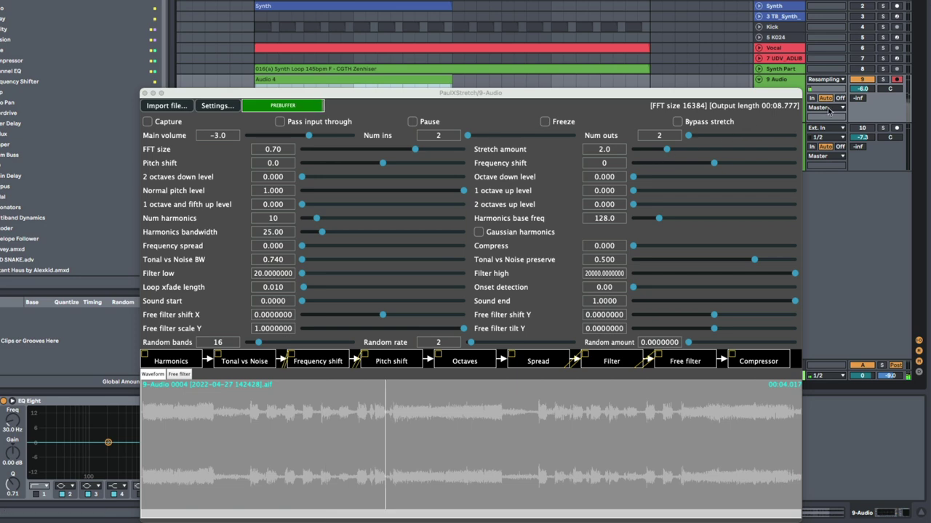
Step: Mute the 9 Audio track and set PaulXStretch's stretch amount to 12.9, after trying 1024.0 and 1.8
click(862, 81)
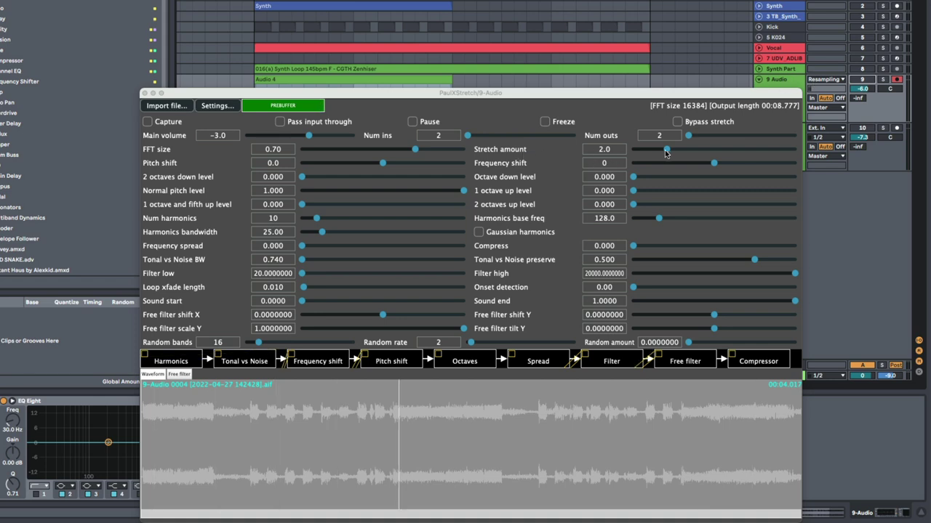
drag(664, 151, 797, 153)
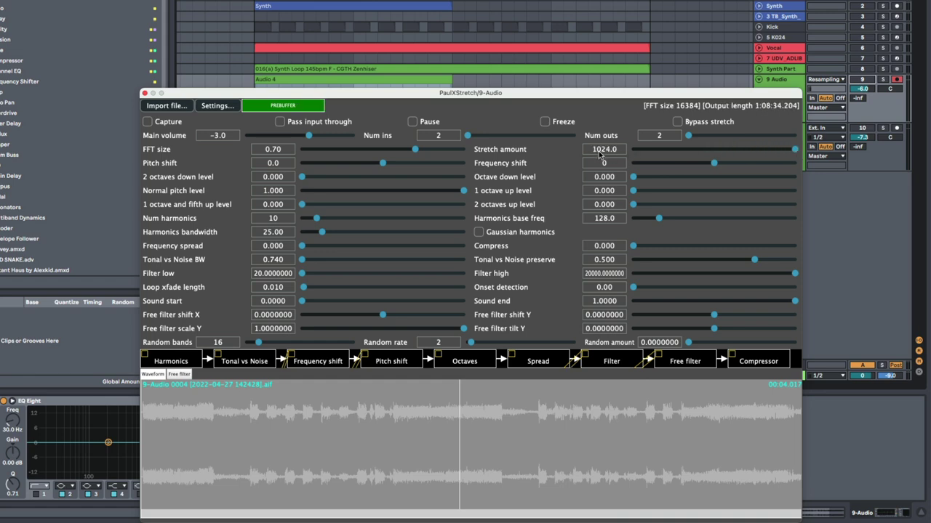
drag(792, 149, 666, 161)
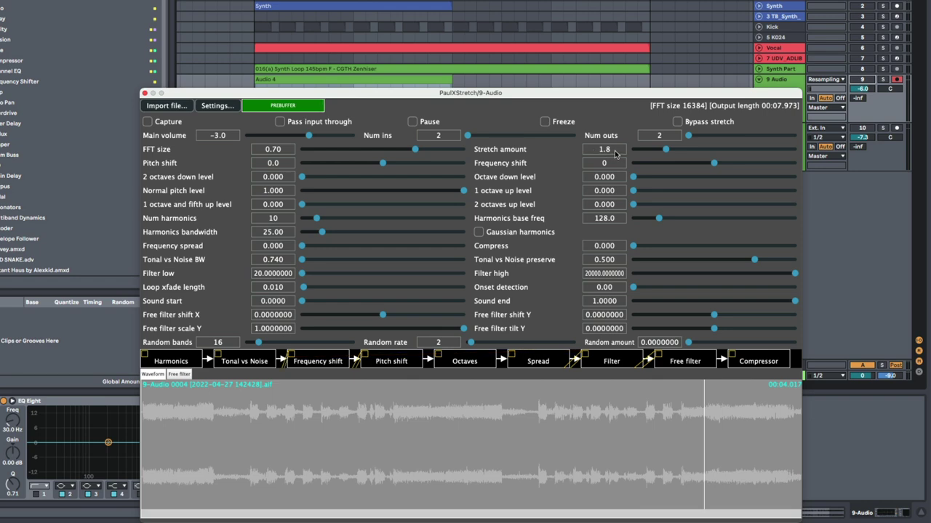
drag(670, 155, 687, 155)
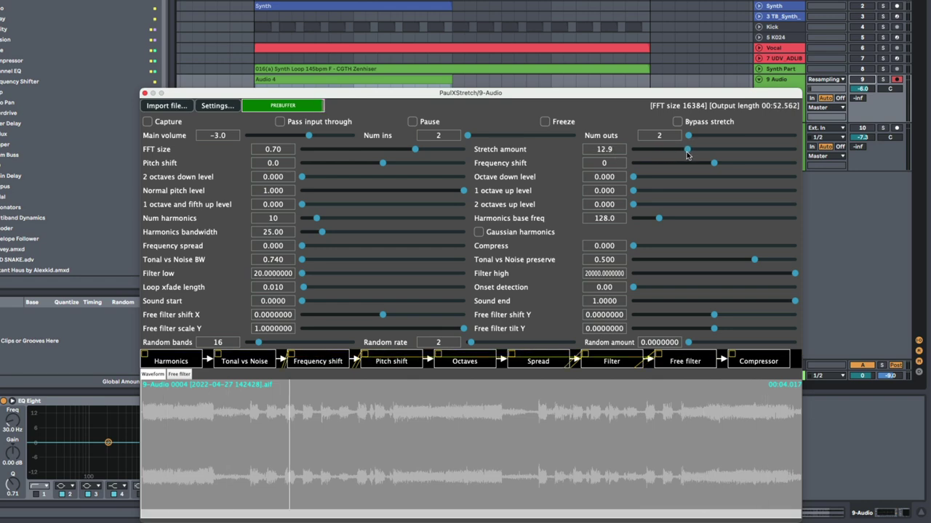
Step: Unmute 9 Audio to hear the stretched sound, lower its volume to -9.6 dB, and mute it again
click(864, 80)
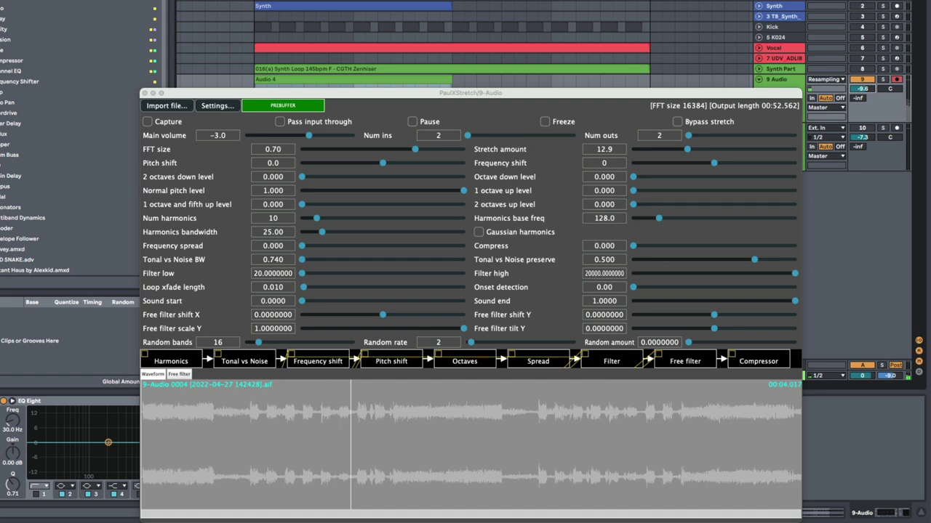
click(862, 88)
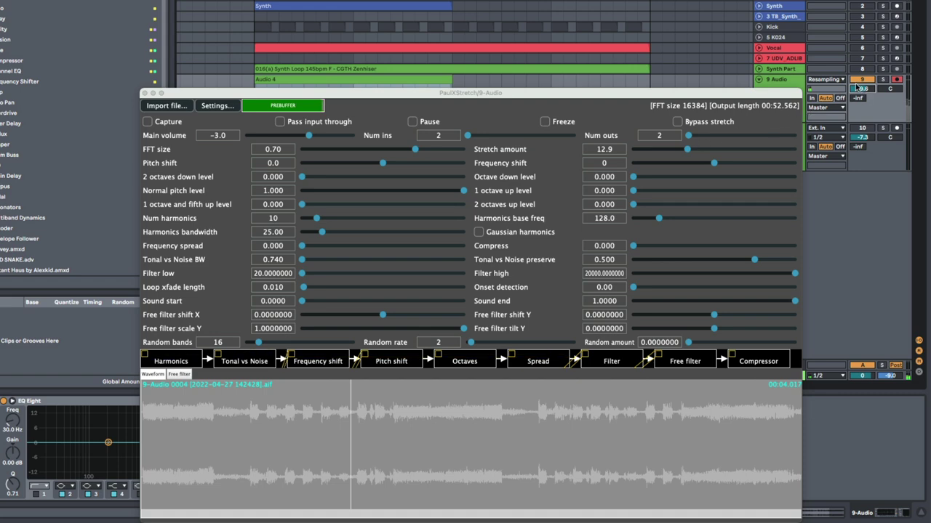
click(861, 80)
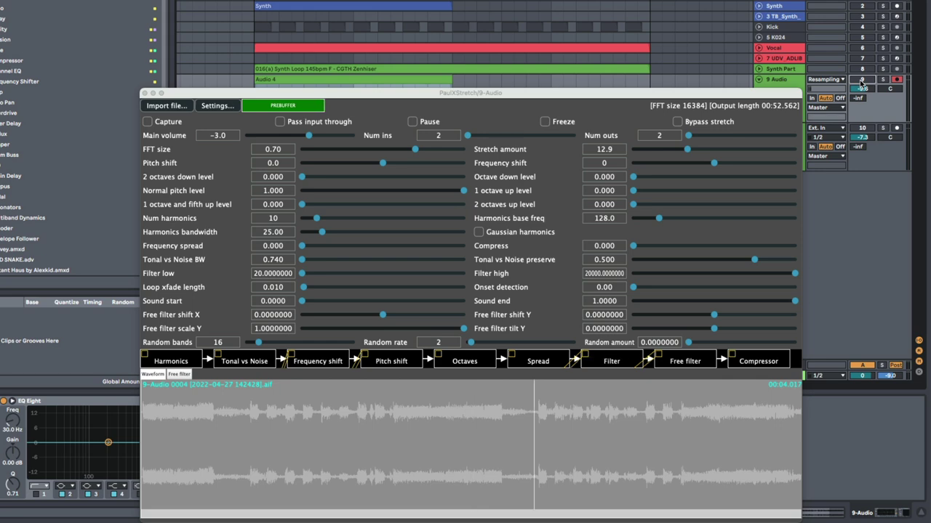
Step: Unmute 9 Audio and raise PaulXStretch's 1 octave up level to 0.366 and 2 octaves up level to 0.290
click(461, 363)
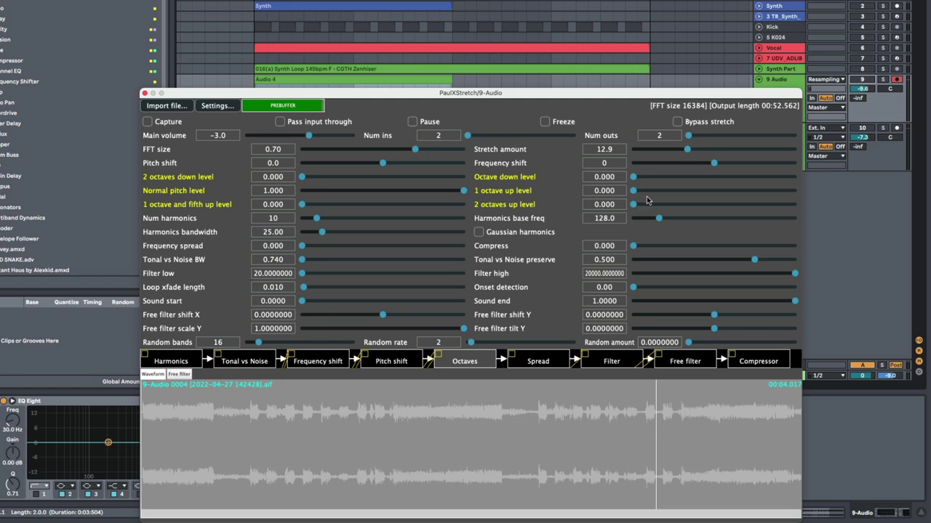
click(863, 77)
drag(634, 190, 692, 193)
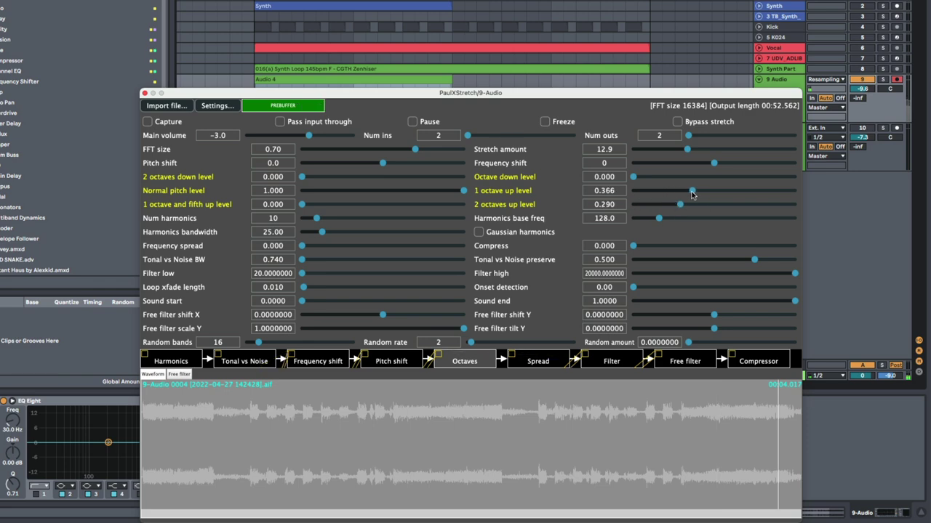
Step: Pause PaulXStretch and reset its 1 octave up and 2 octaves up levels to 0.000
click(416, 122)
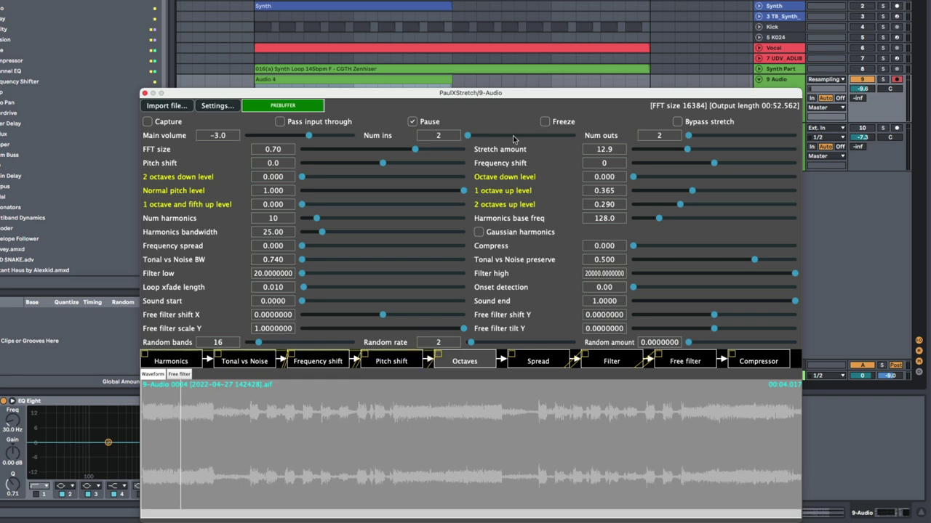
double_click(679, 201)
double_click(691, 191)
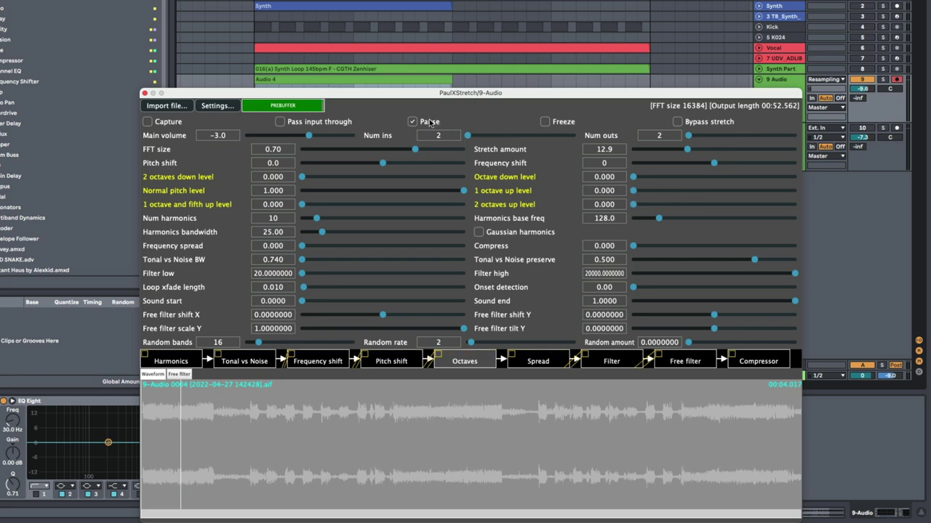
Step: Add Auto Filter after PaulXStretch on 9 Audio and set its frequency to 888 Hz and resonance to 28%
drag(440, 93, 413, 30)
drag(62, 1, 482, 451)
drag(492, 1, 499, 24)
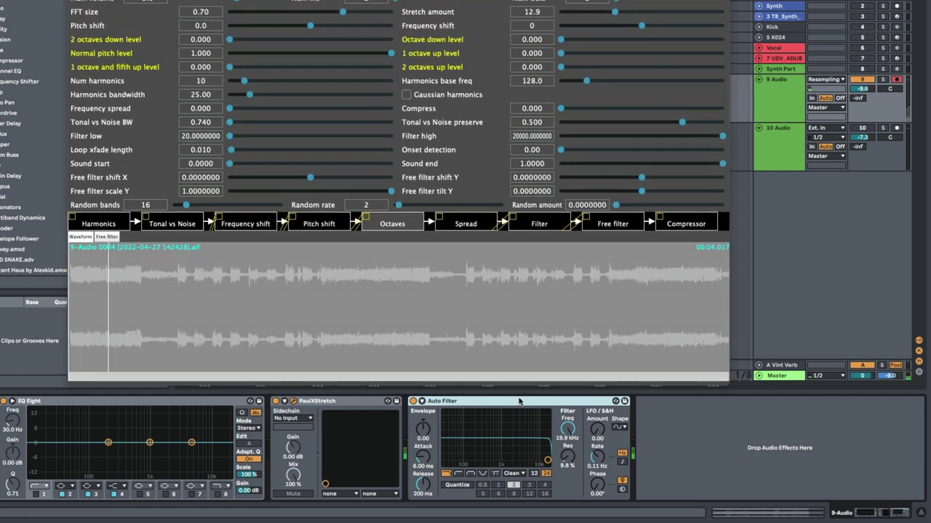
drag(567, 430, 567, 493)
drag(499, 460, 499, 453)
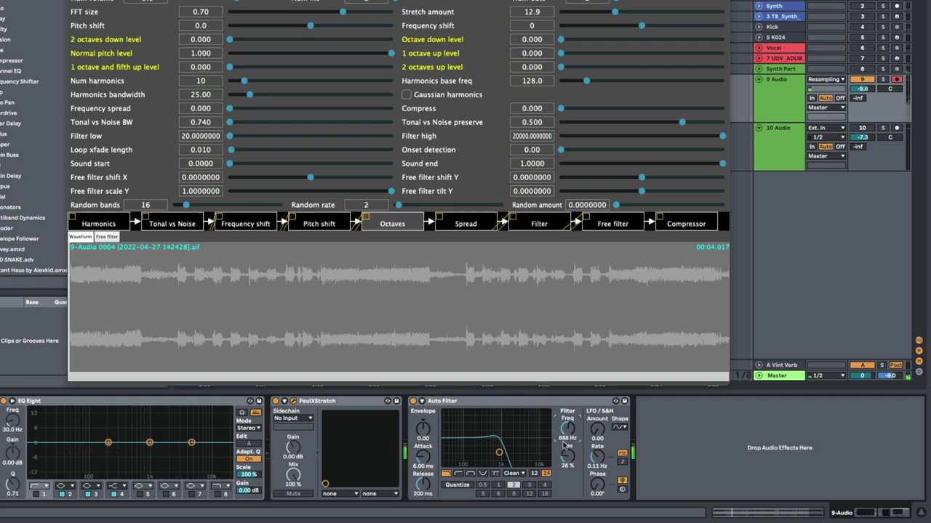
Step: Hide the PaulXStretch window, arm the 10 Audio track for recording, and set its audio input to Resampling
click(503, 404)
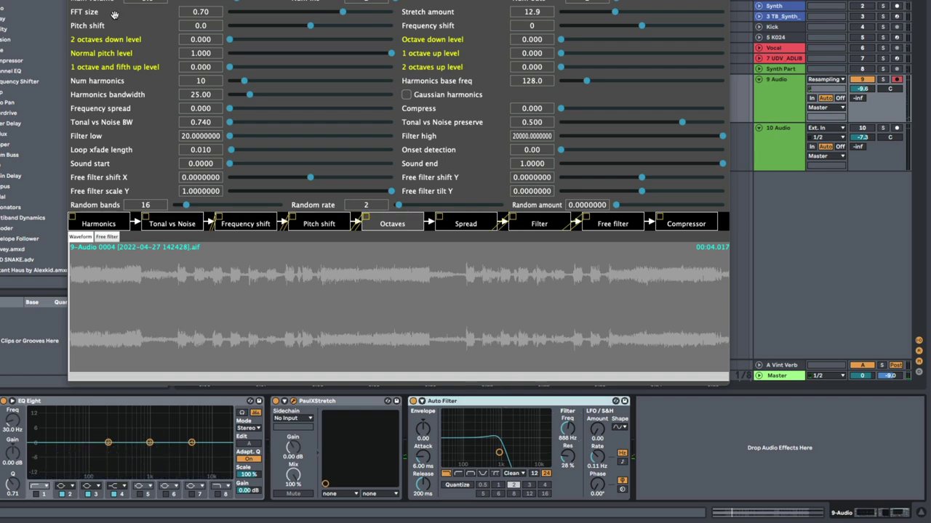
key(super+alt+p)
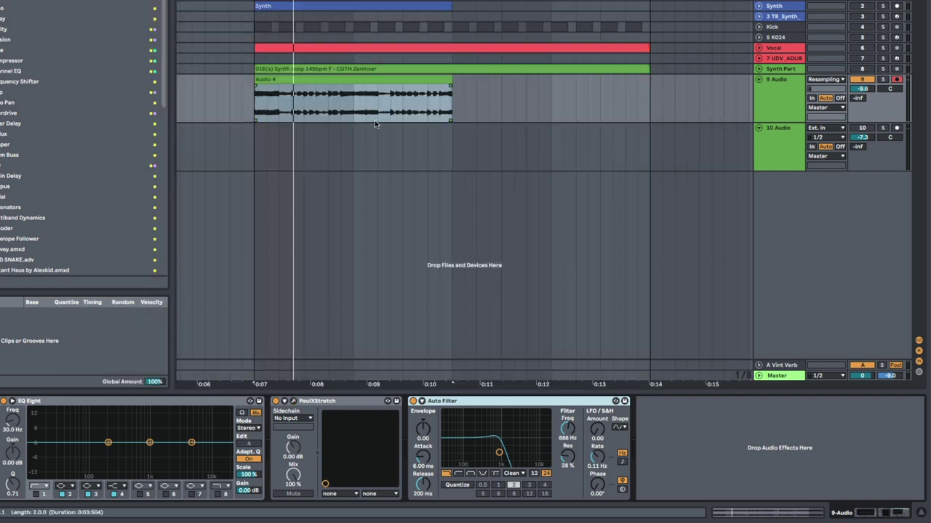
click(519, 323)
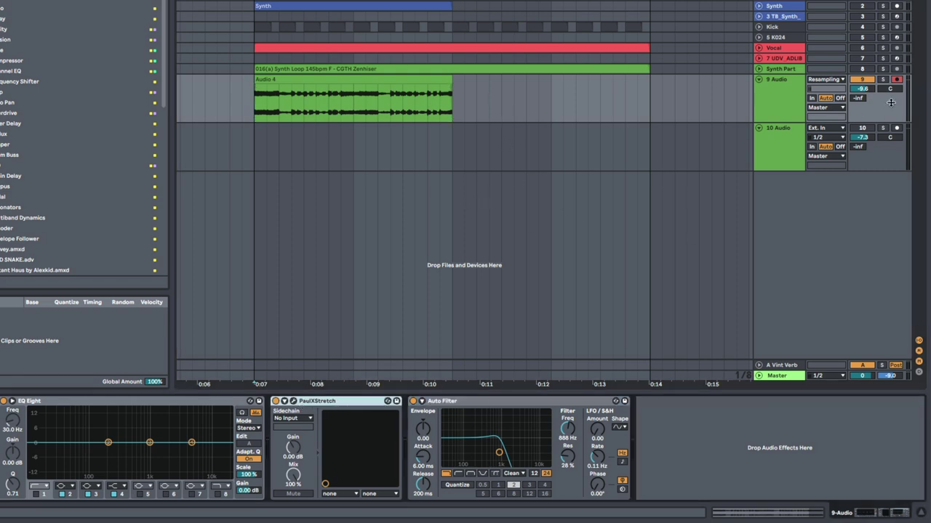
click(898, 129)
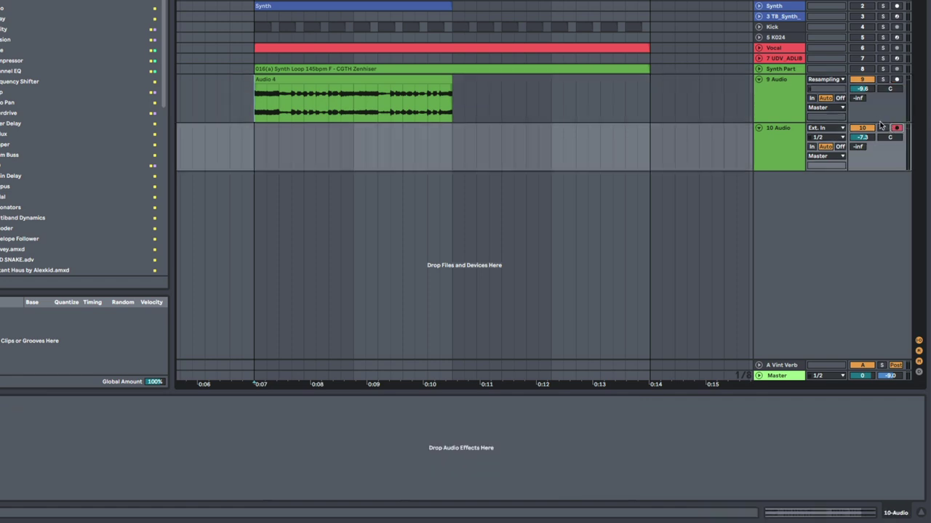
click(826, 128)
click(829, 143)
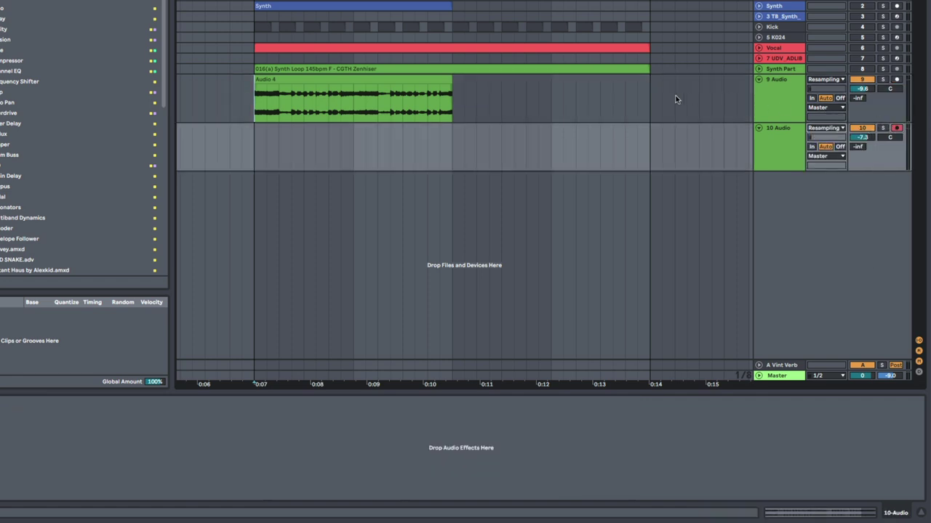
Step: Deactivate the Audio 4 clip on the 9 Audio track
click(409, 81)
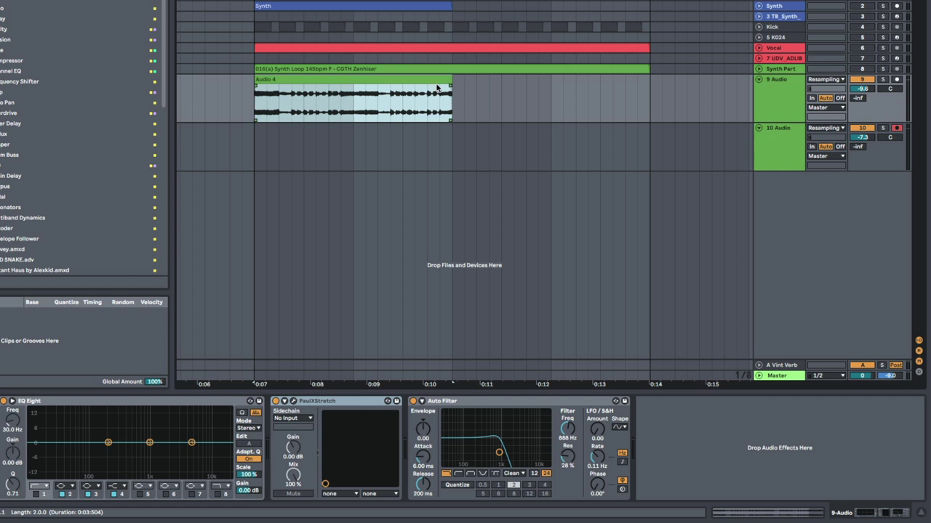
key(0)
click(255, 114)
click(769, 93)
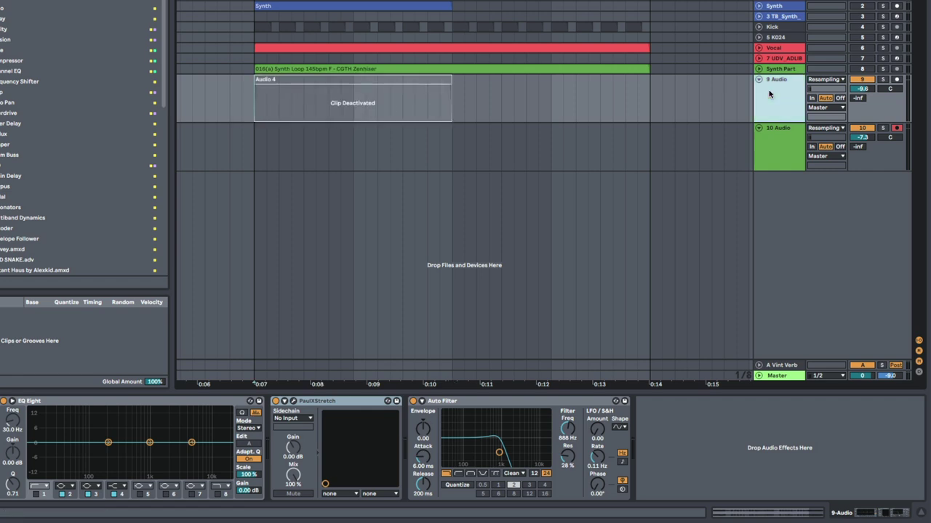
drag(255, 103, 451, 98)
click(293, 401)
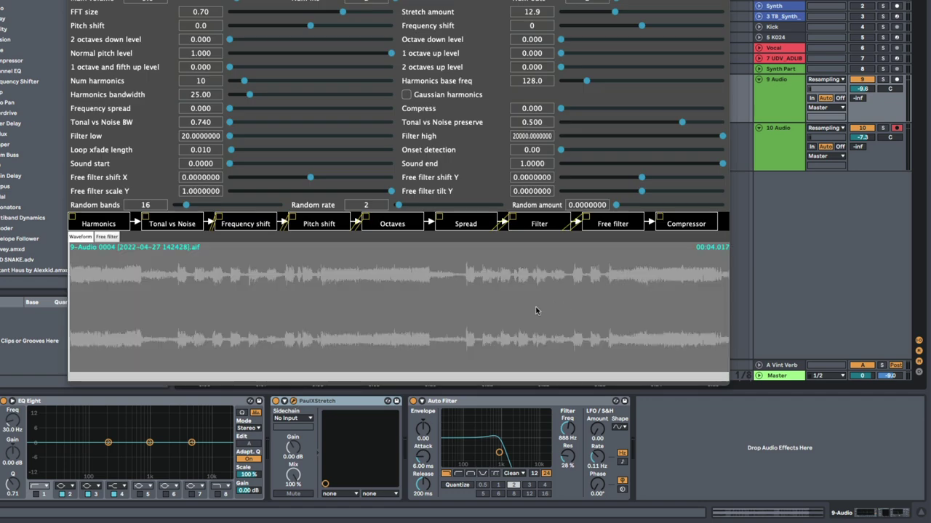
key(super+alt+p)
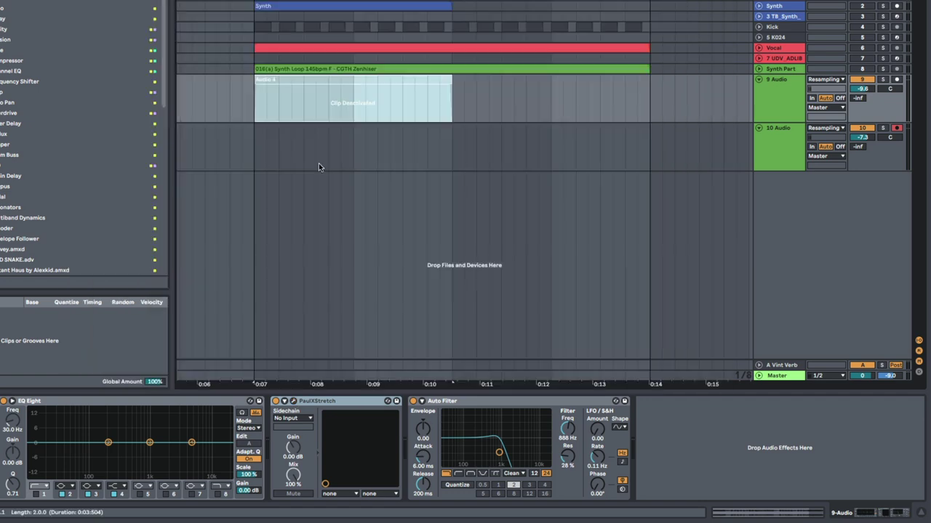
Step: Start recording on 10 Audio from bar 5, reopen PaulXStretch from 9 Audio, and unpause it
click(253, 158)
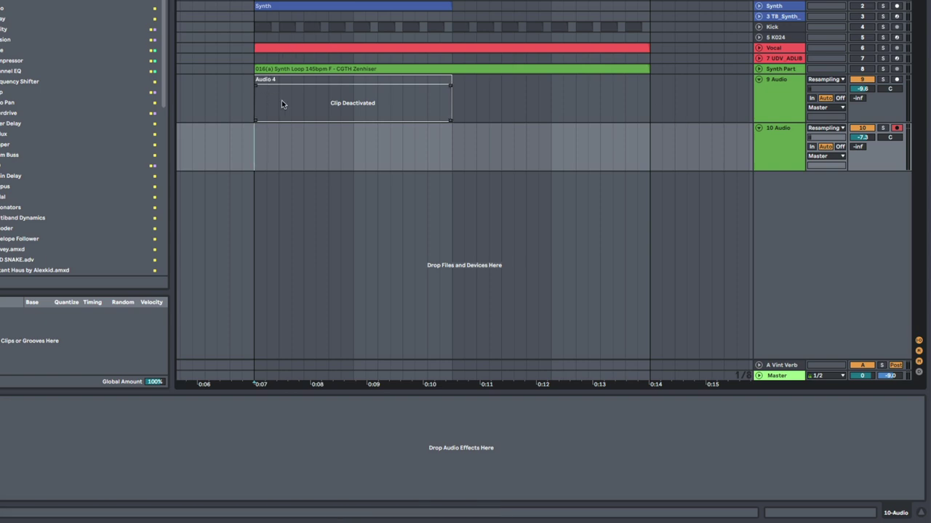
key(F9)
click(768, 96)
click(501, 109)
click(450, 416)
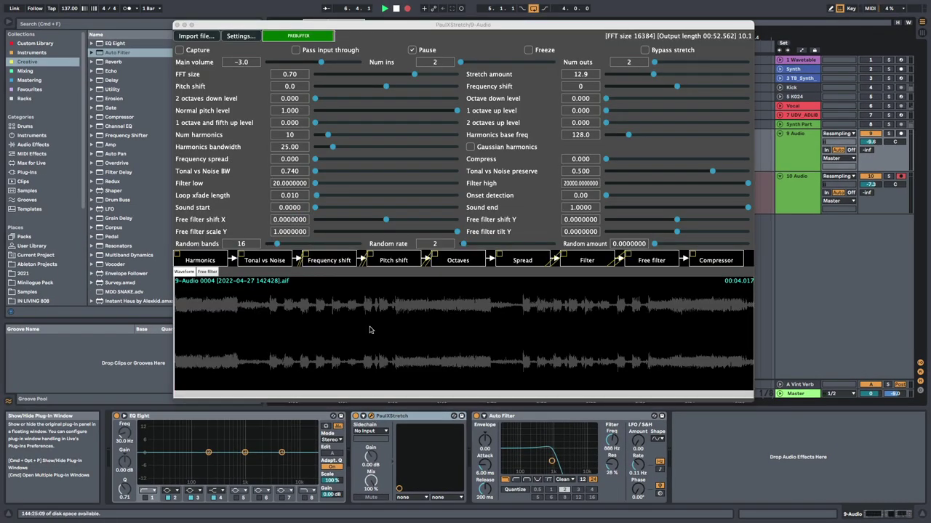
click(413, 50)
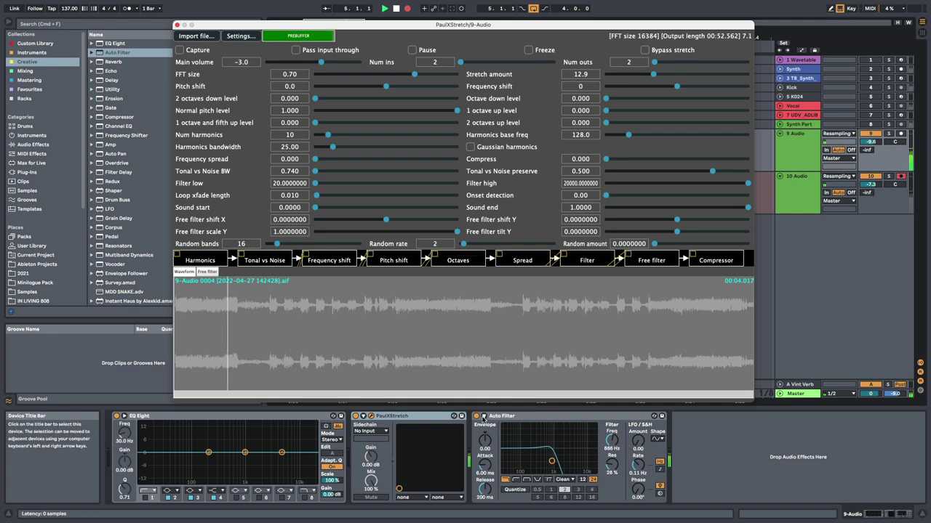
Step: Turn off Auto Filter and raise PaulXStretch's stretch amount to 41.1 while recording, then close its window and stop
click(476, 415)
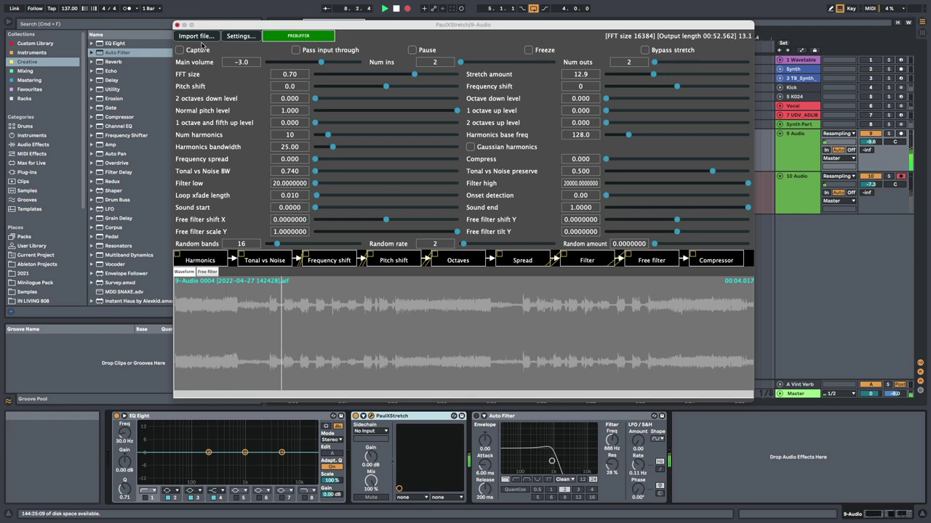
drag(654, 75, 650, 78)
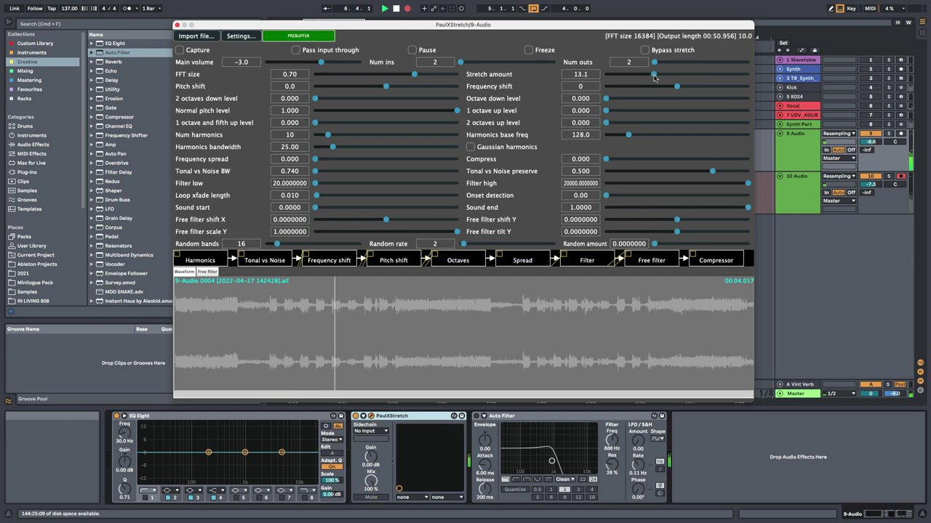
drag(660, 75, 665, 74)
click(176, 25)
key(space)
Step: Extend the start of the recorded Audio 5 clip back over Audio 6 to 5.2.1
click(485, 197)
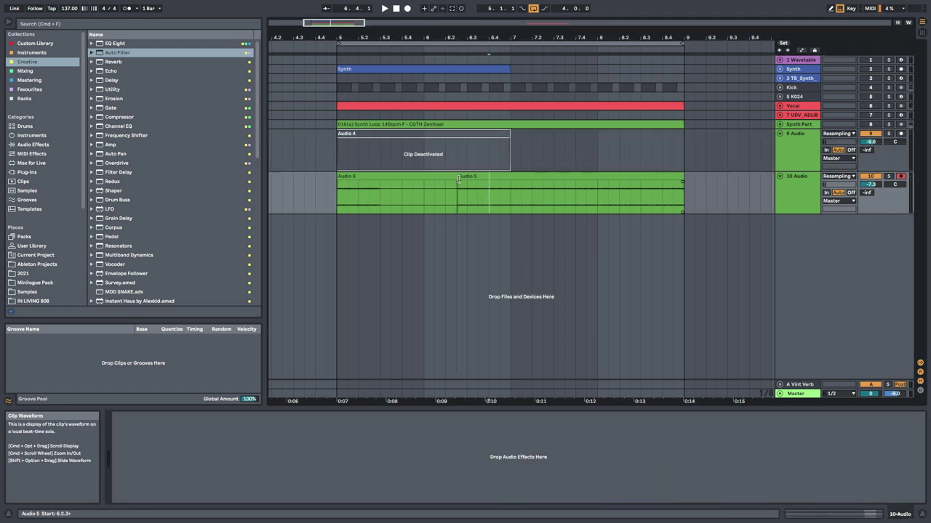
drag(460, 185, 358, 184)
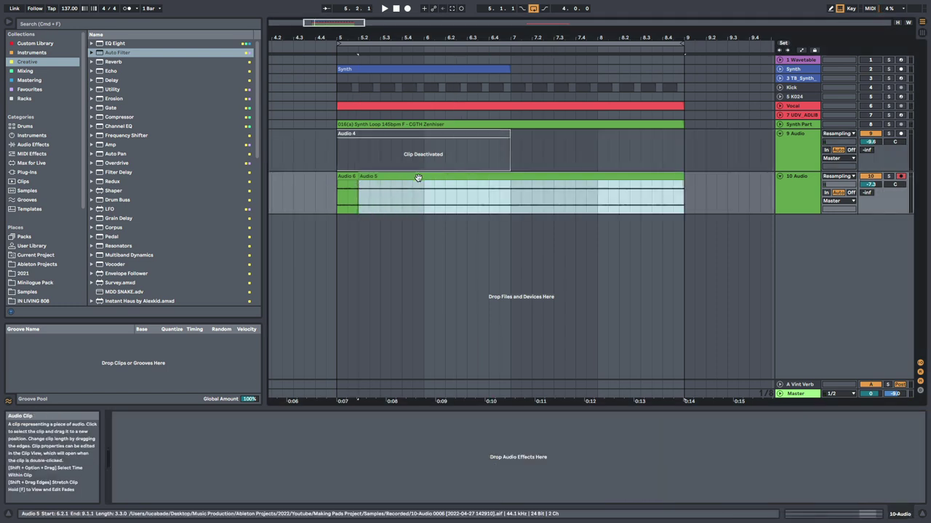
Step: Reopen PaulXStretch, pause it, set its main volume to 5.4, and close the window
click(403, 151)
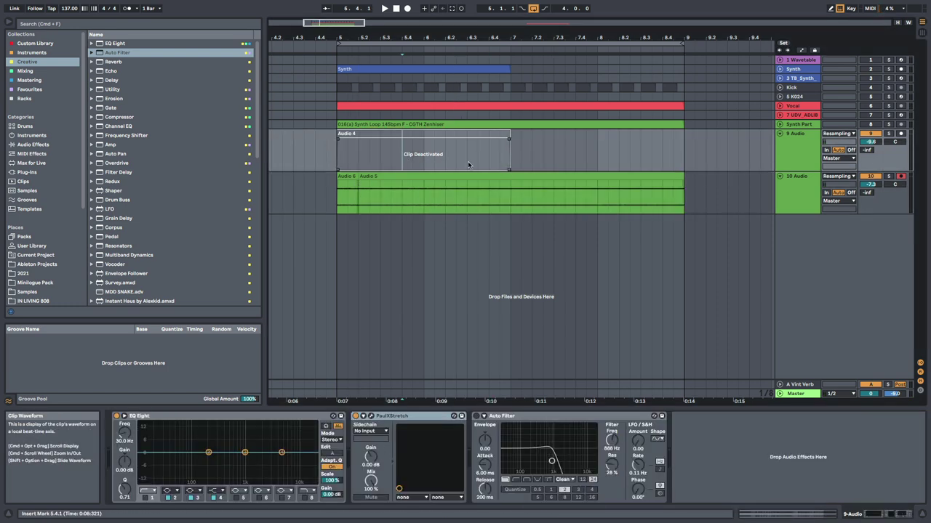
click(371, 416)
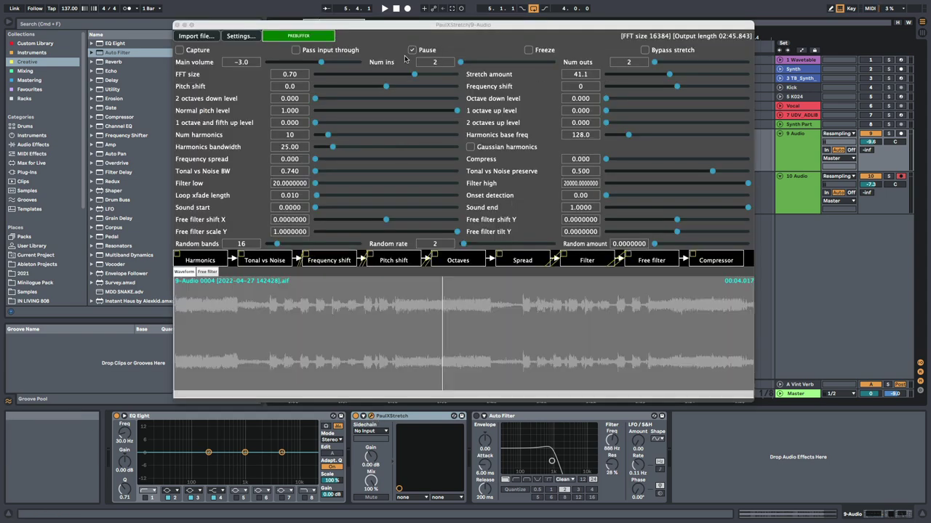
click(411, 51)
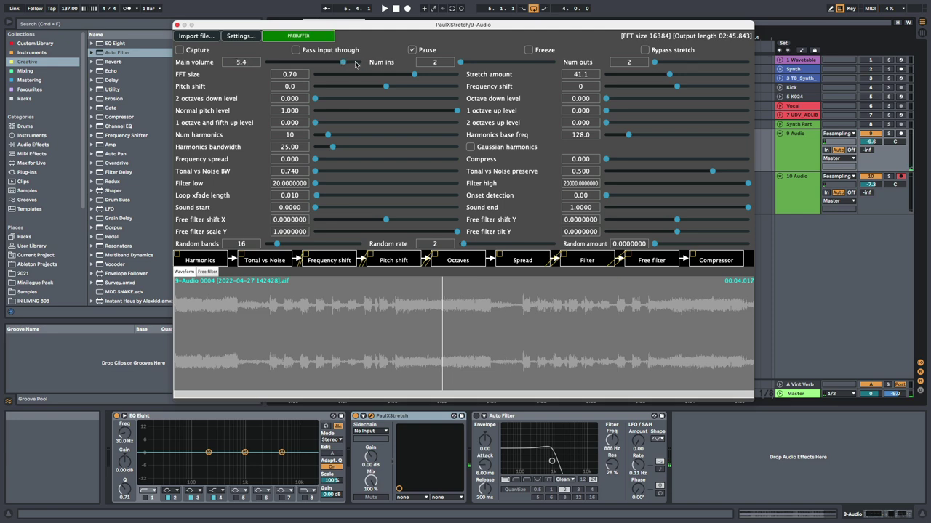
click(177, 25)
Step: Extend the Audio 5 clip's start back over Audio 6 to bar 1 and its end to 10.2.3
click(368, 176)
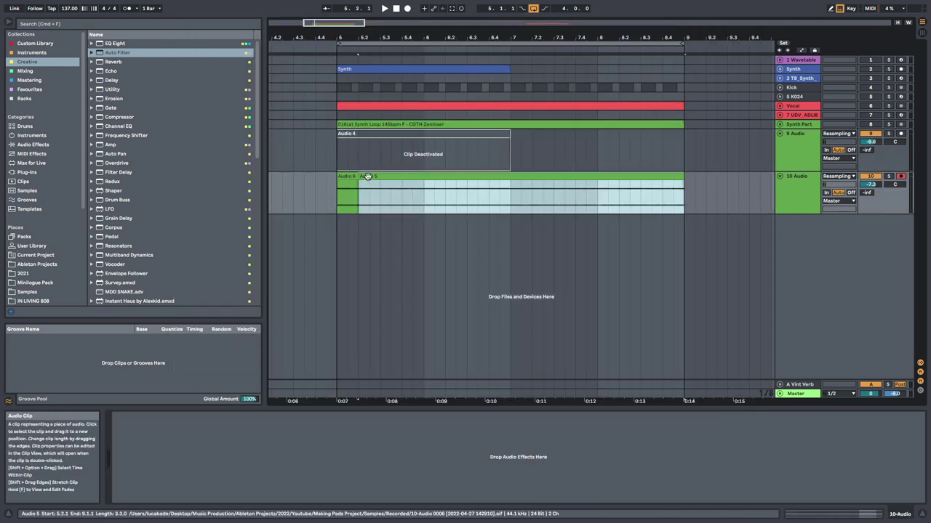
drag(353, 176, 456, 177)
drag(471, 37, 363, 16)
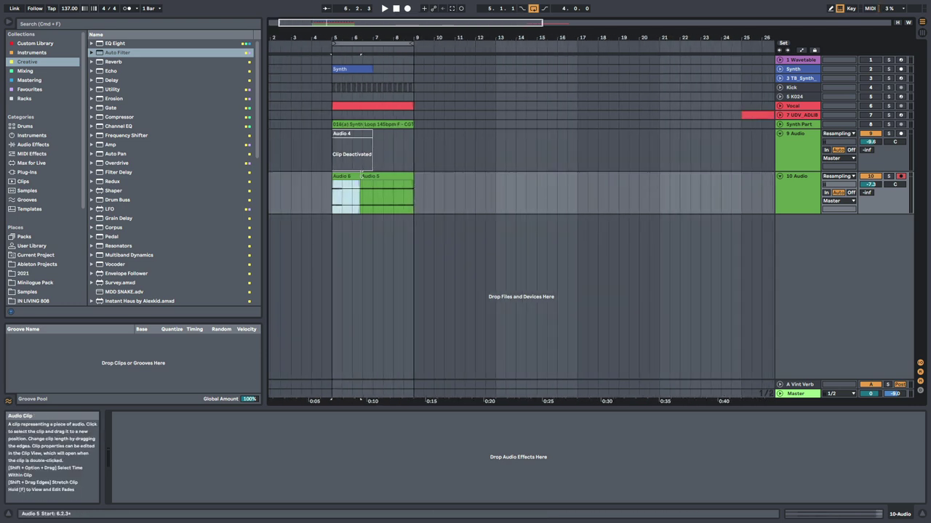
drag(361, 177, 333, 178)
drag(413, 178, 569, 181)
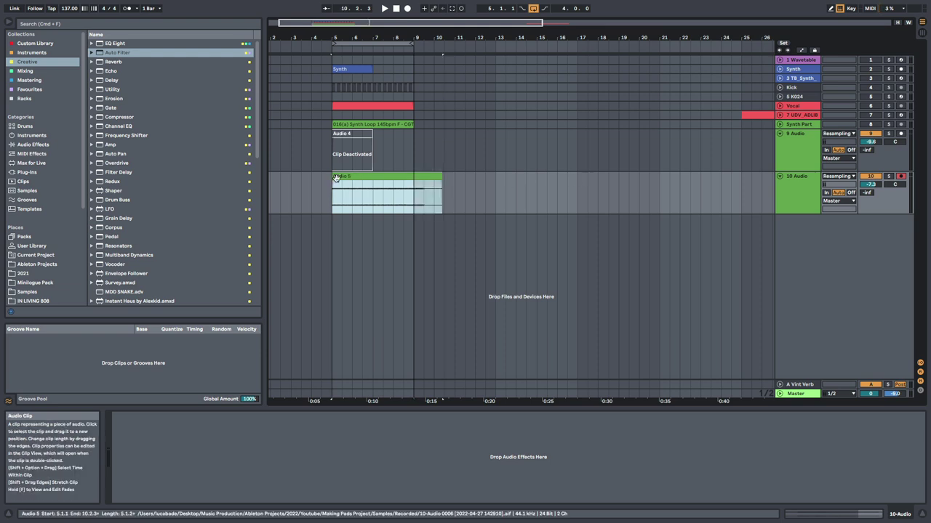
drag(333, 177, 250, 177)
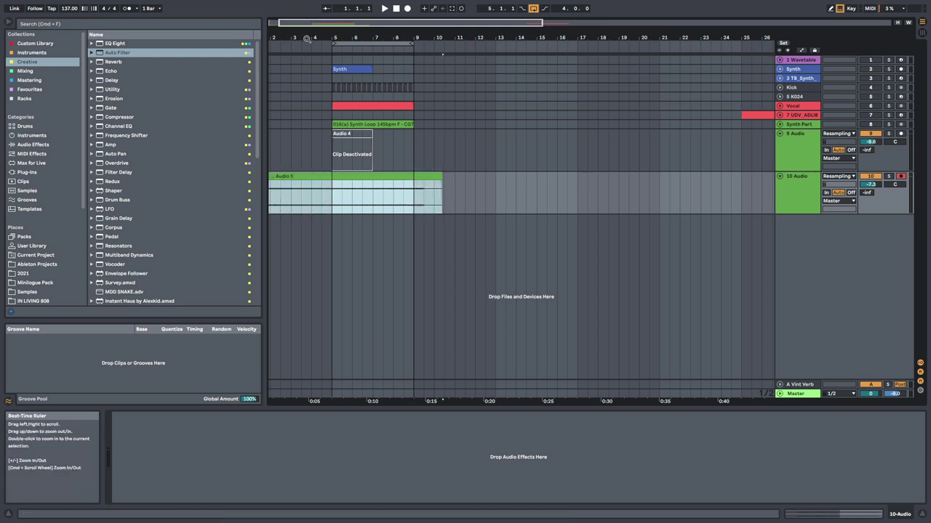
Step: Move the Audio 5 clip so it starts at bar 5 and raise its clip gain
drag(308, 38, 310, 24)
drag(296, 182, 363, 187)
double_click(339, 211)
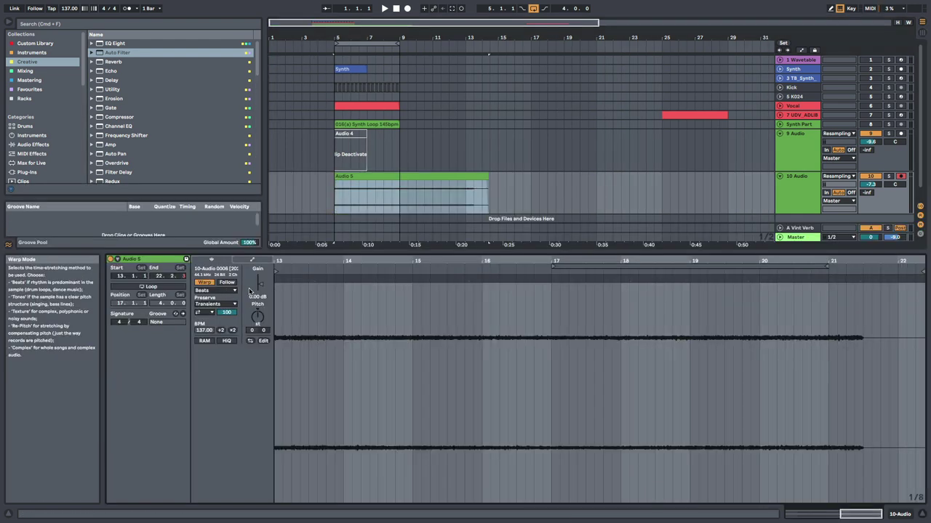
drag(260, 285, 260, 266)
key(shift+Tab)
Step: Trim the Audio 5 clip to end at bar 9 by deleting everything after it on 10 Audio
drag(412, 37, 579, 118)
click(321, 198)
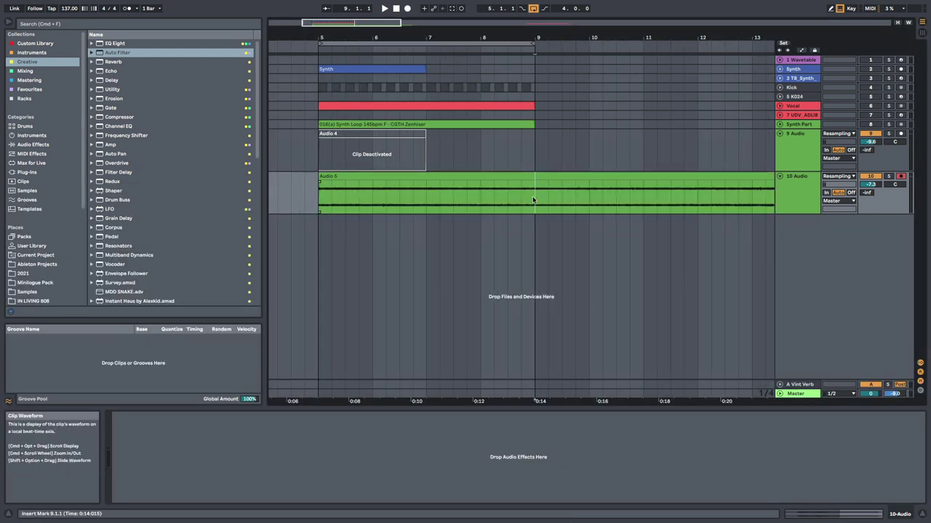
drag(538, 200, 629, 190)
key(Delete)
click(636, 176)
key(Delete)
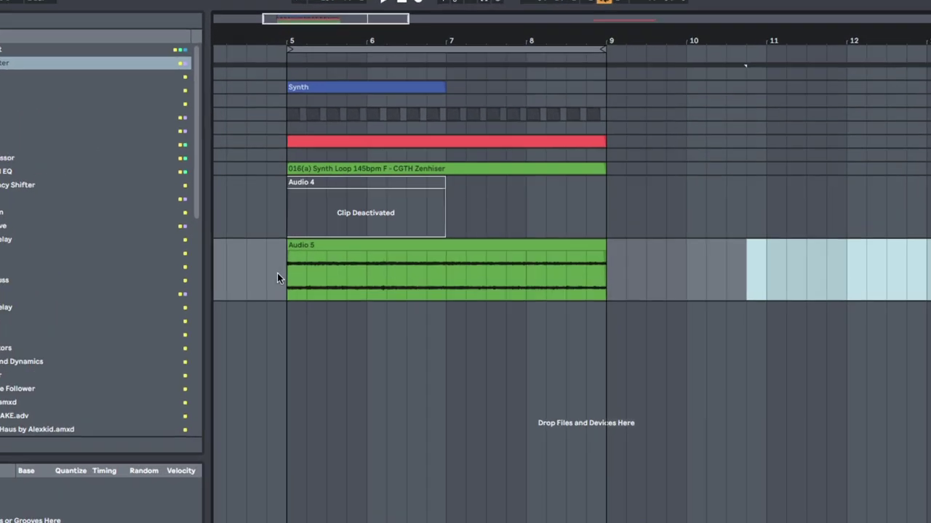
Step: Unfold the Synth Part track and select bars 5 and 6 of its loop to compare it with Audio 5
click(277, 275)
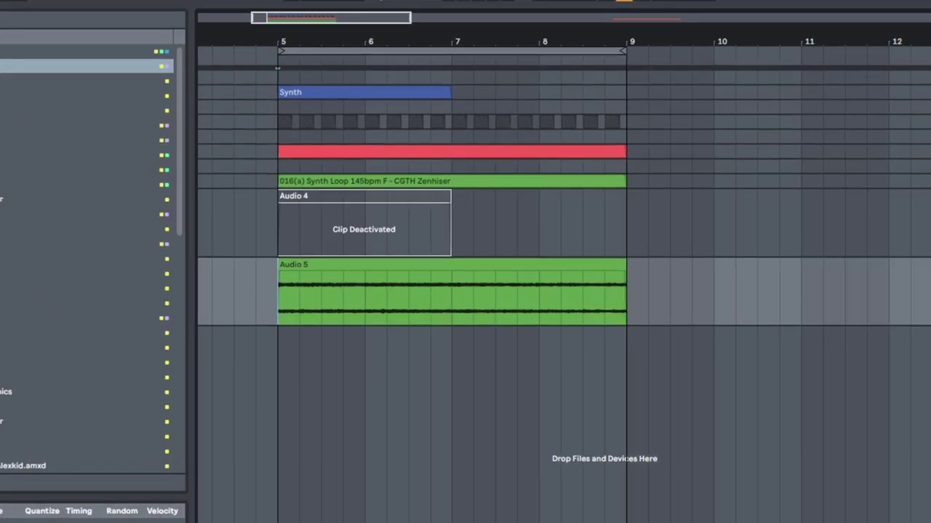
click(923, 181)
key(u)
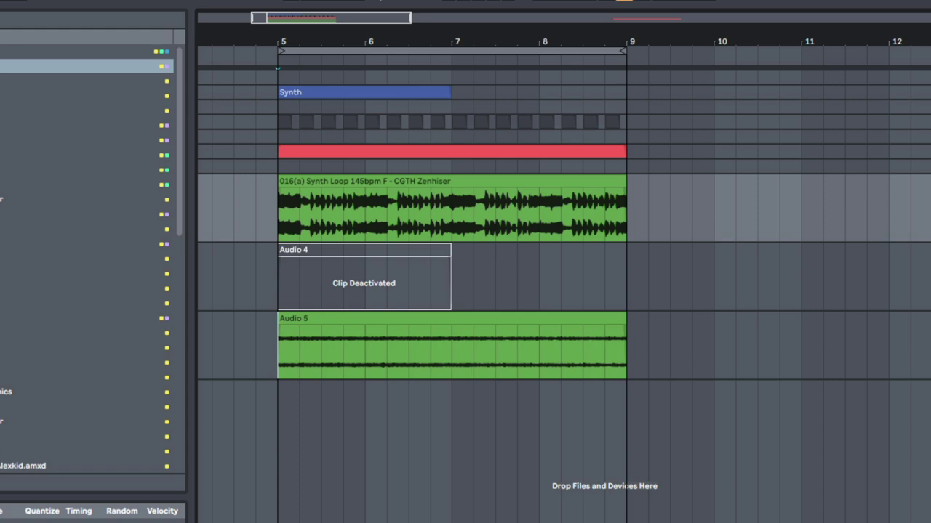
drag(270, 215, 443, 221)
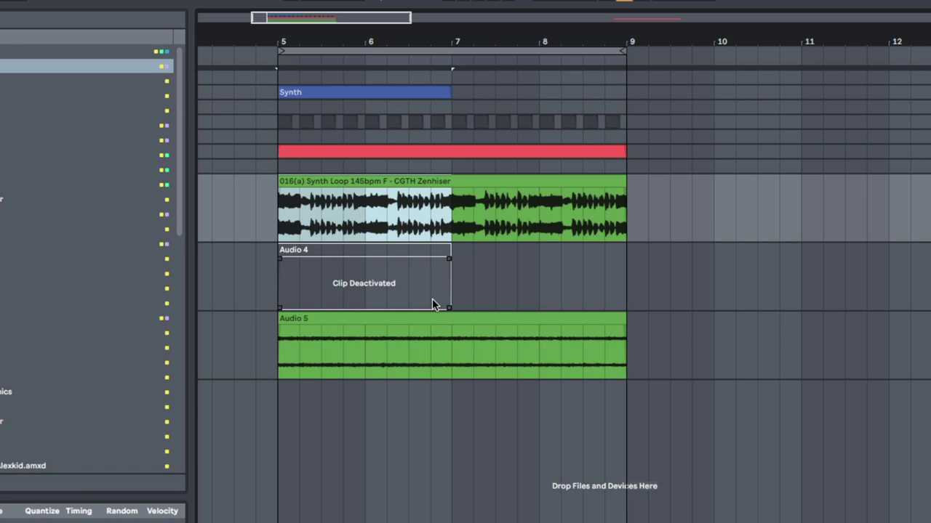
click(280, 349)
Step: Insert a new MIDI track below the 10 Audio track
click(289, 322)
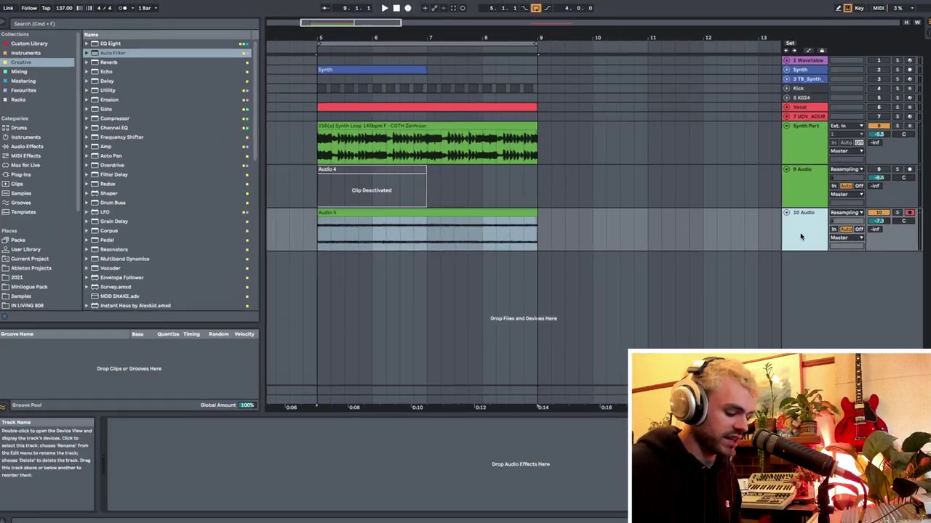
key(super+shift+t)
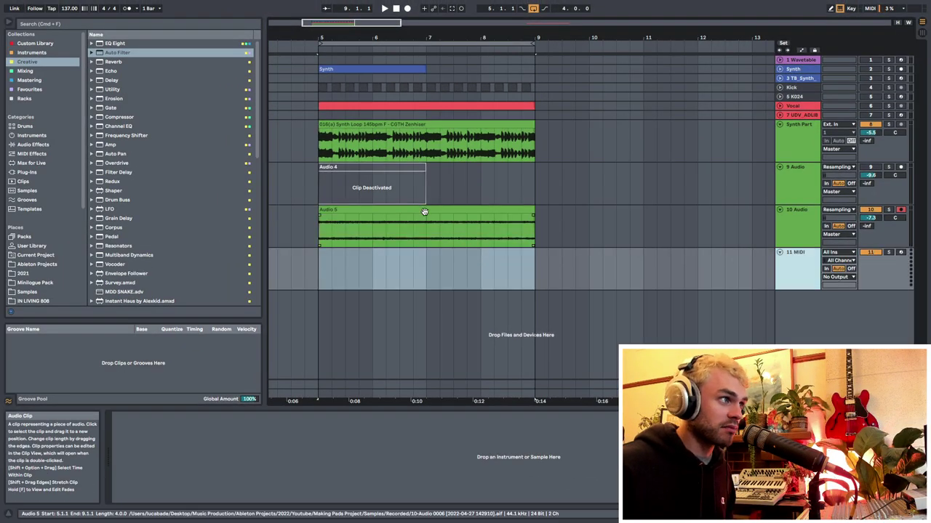
Step: Try to load the Audio 5 clip as an instrument sample on the 11 MIDI track
drag(424, 209, 416, 466)
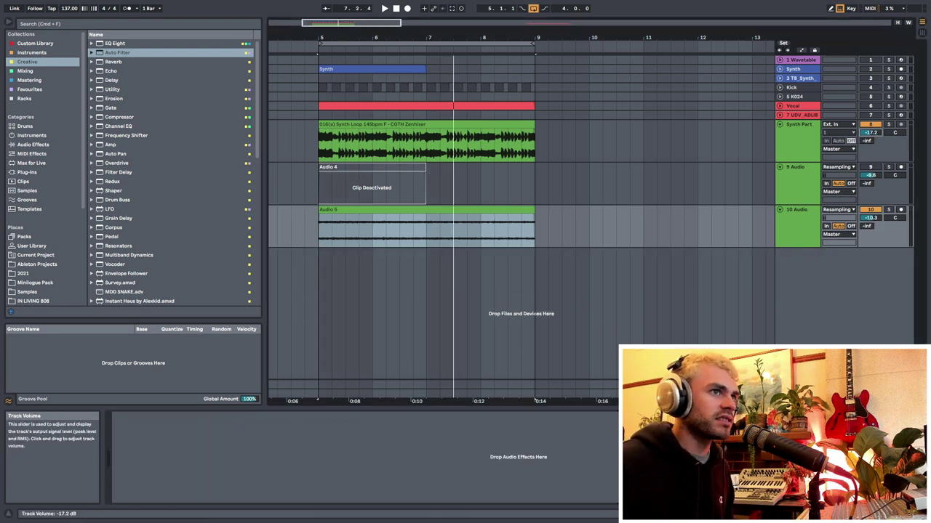
Step: Set the Synth Part volume to -13.1 dB, mute that track, and raise the 10 Audio volume to -5.8 dB
key(space)
drag(871, 133, 870, 128)
click(870, 123)
drag(870, 218, 871, 211)
key(space)
Step: Load the Filtered Modulation rack from the Sound Design racks onto the 10 Audio track and play it back
click(786, 230)
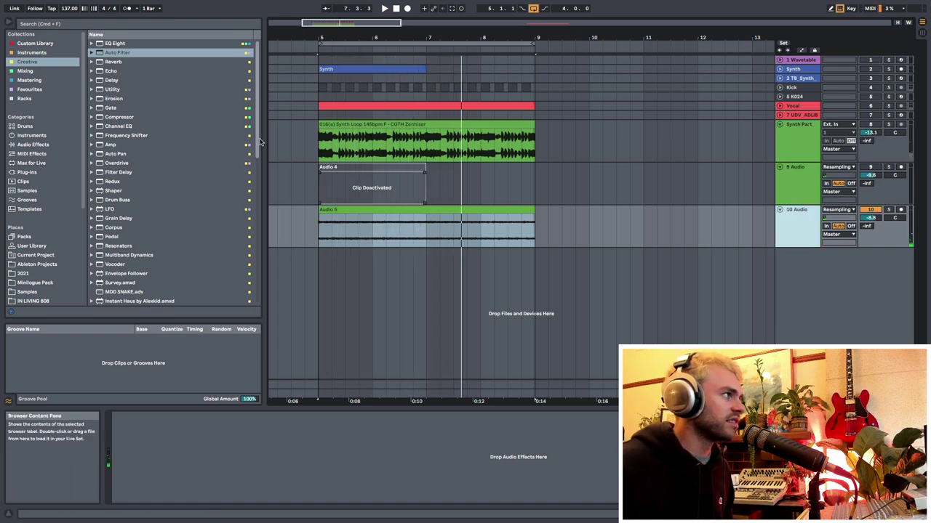
click(29, 99)
click(120, 81)
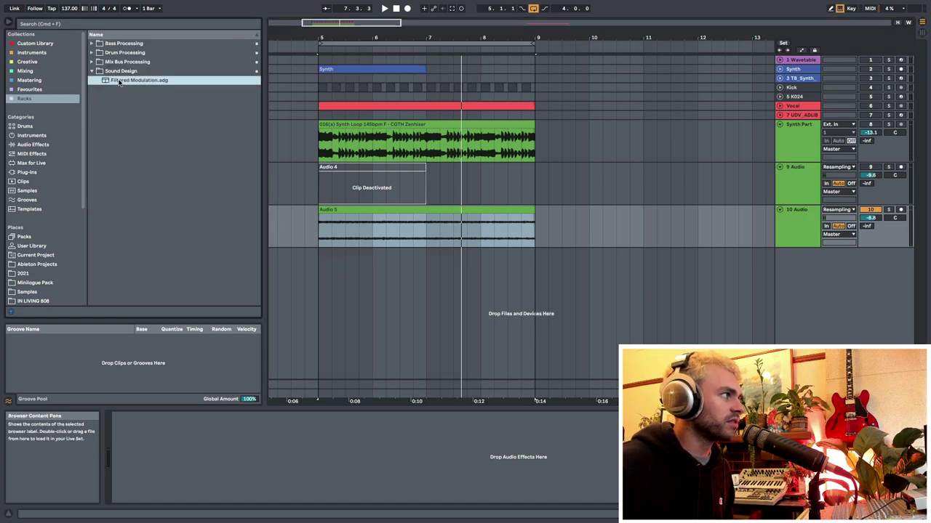
double_click(120, 81)
key(space)
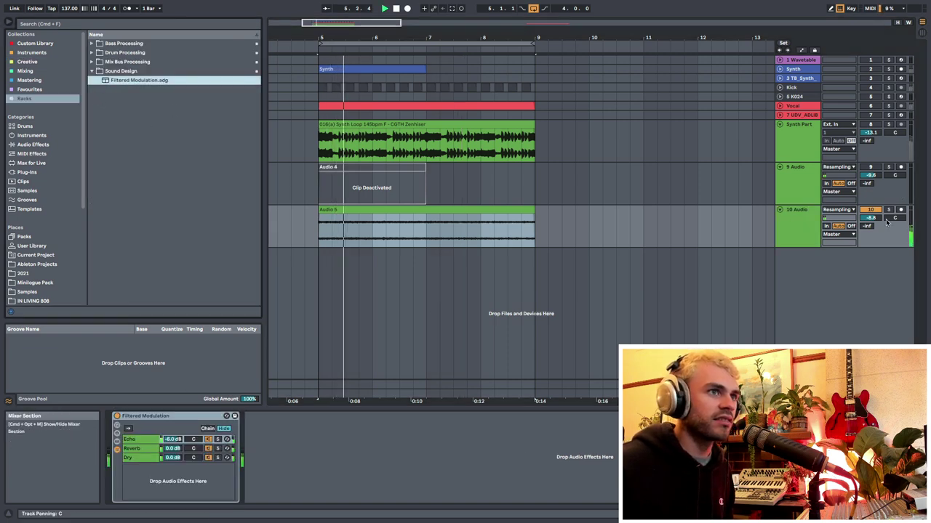
key(space)
Step: Add a fade-in of over one bar and a fade-out of about one bar to the Audio 5 clip, and play it
drag(321, 215, 400, 222)
drag(320, 240, 397, 232)
drag(320, 230, 410, 229)
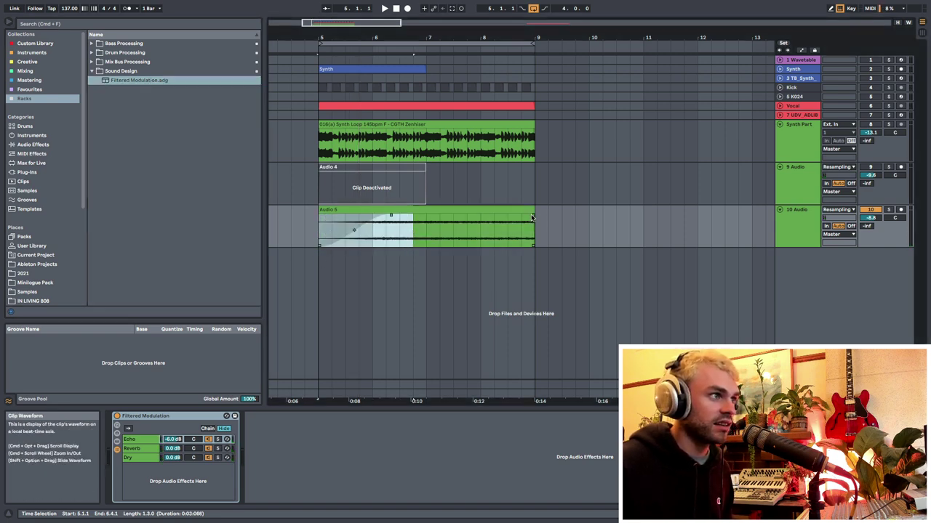
drag(533, 216, 475, 215)
key(space)
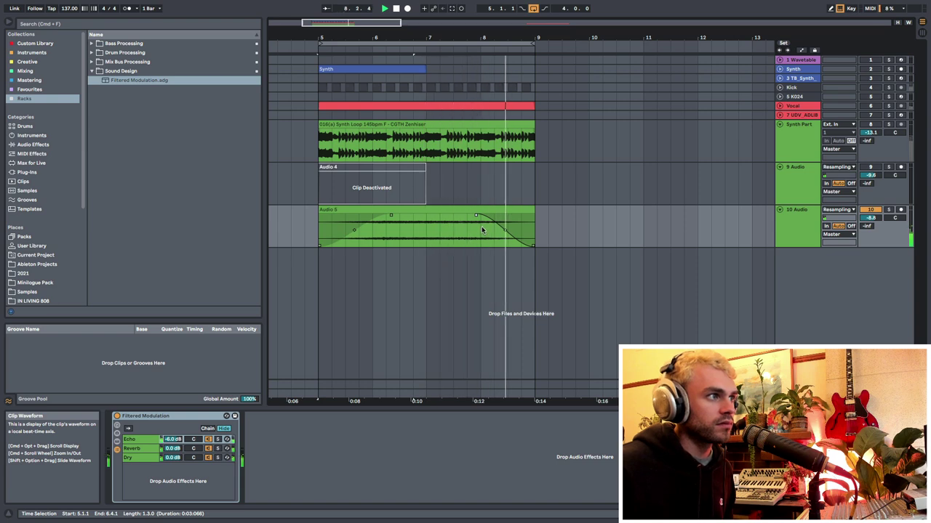
Step: Delete the Synth Part loop from bar 6 to bar 9
drag(373, 159, 531, 160)
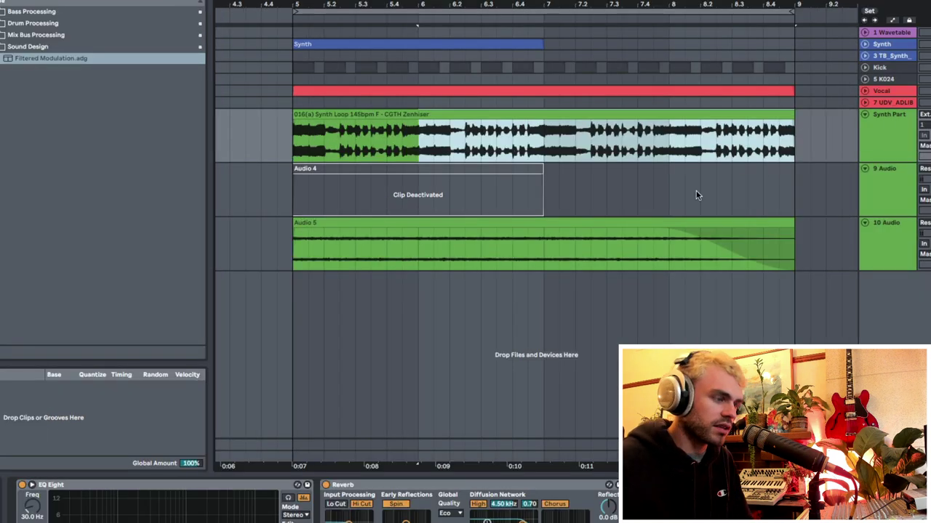
key(Delete)
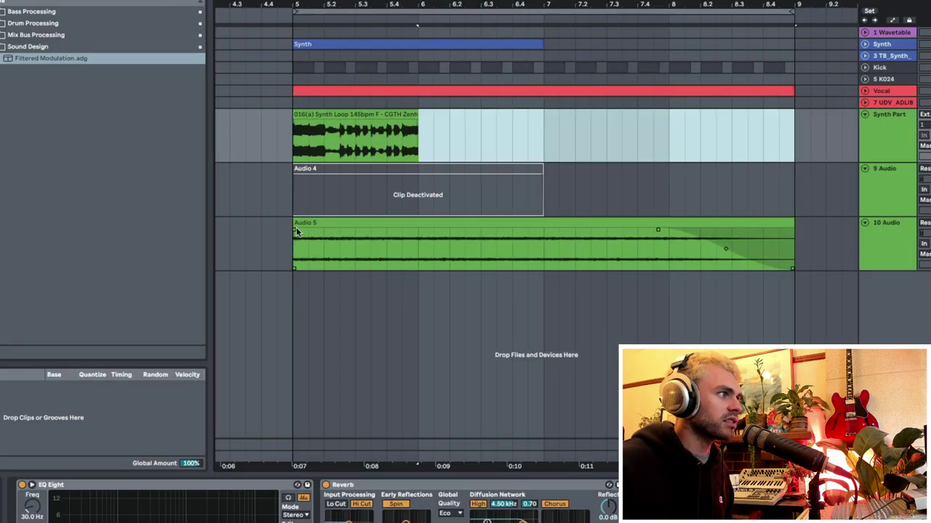
Step: Trim Audio 5 to a short swell from 5.4 to just past 6.2, with its fade-in and fade-out meeting around bar 6
click(301, 222)
drag(295, 226, 431, 233)
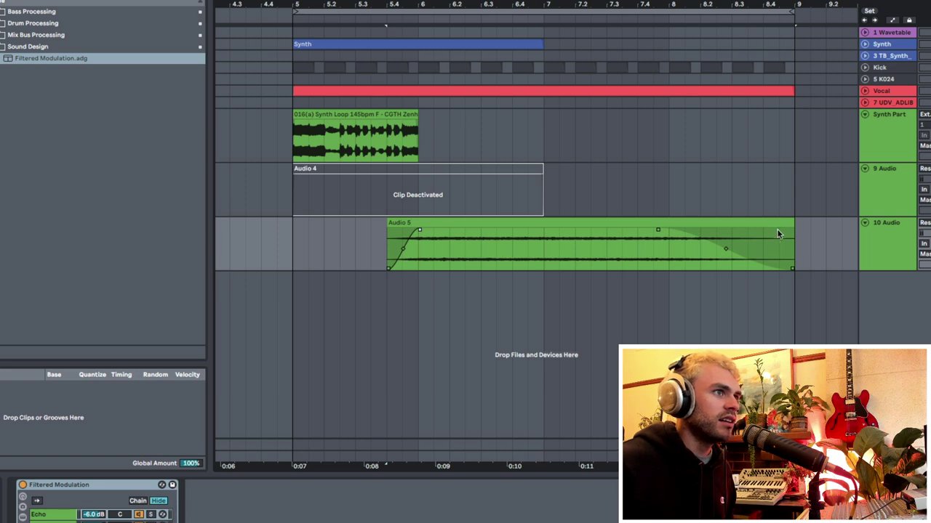
drag(787, 224, 465, 227)
drag(389, 231, 418, 233)
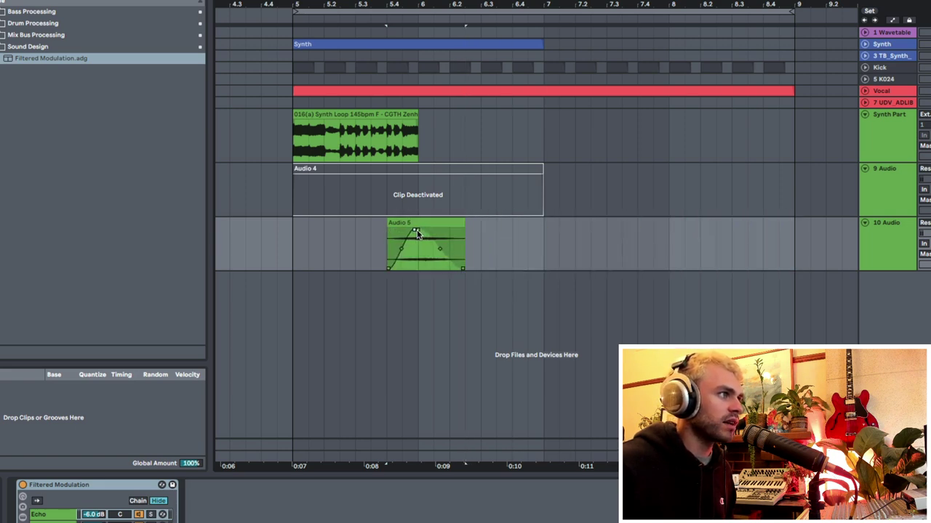
Step: Play the Synth Part loop through the short Audio 5 swell to examine how the pad works as a transition
click(368, 150)
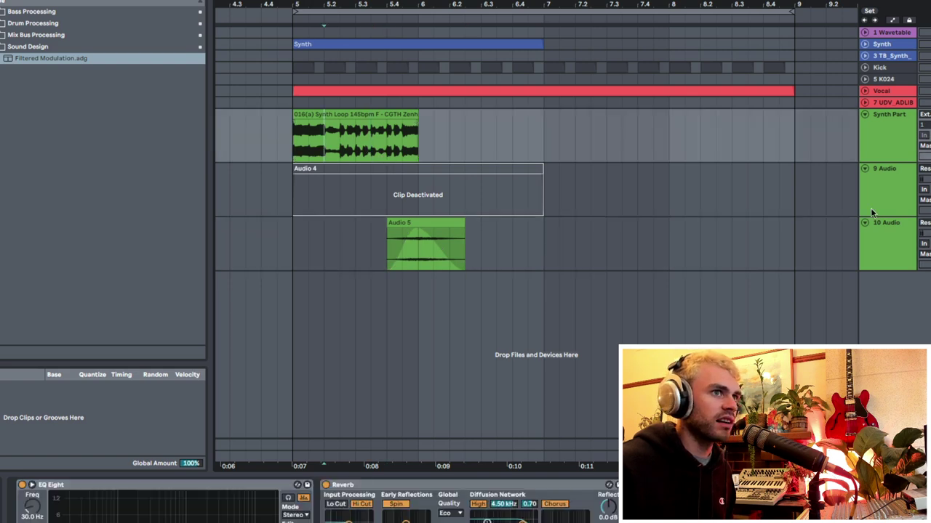
key(space)
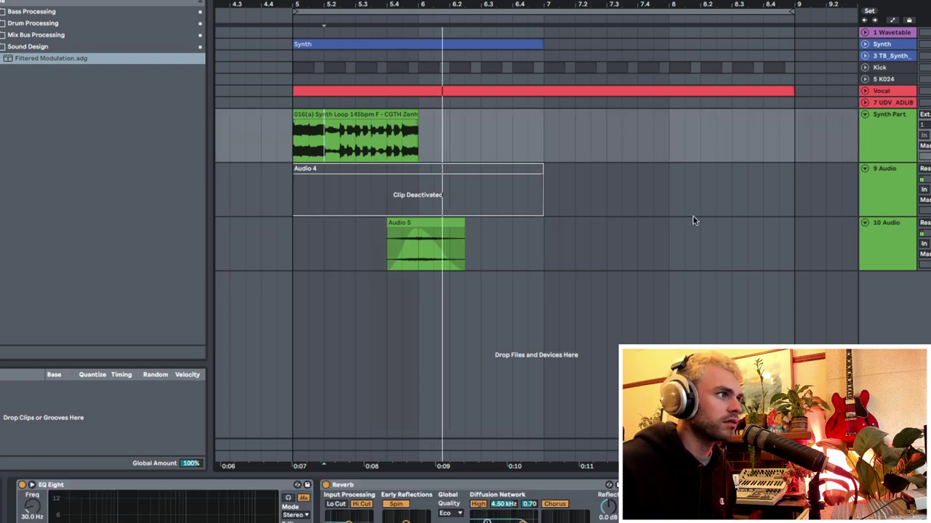
key(space)
drag(292, 256, 543, 260)
click(417, 261)
click(429, 222)
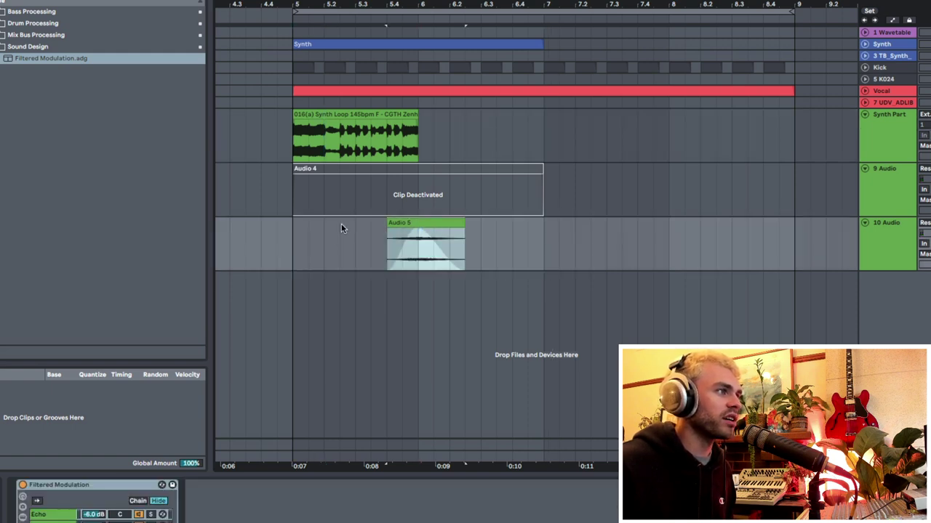
click(380, 254)
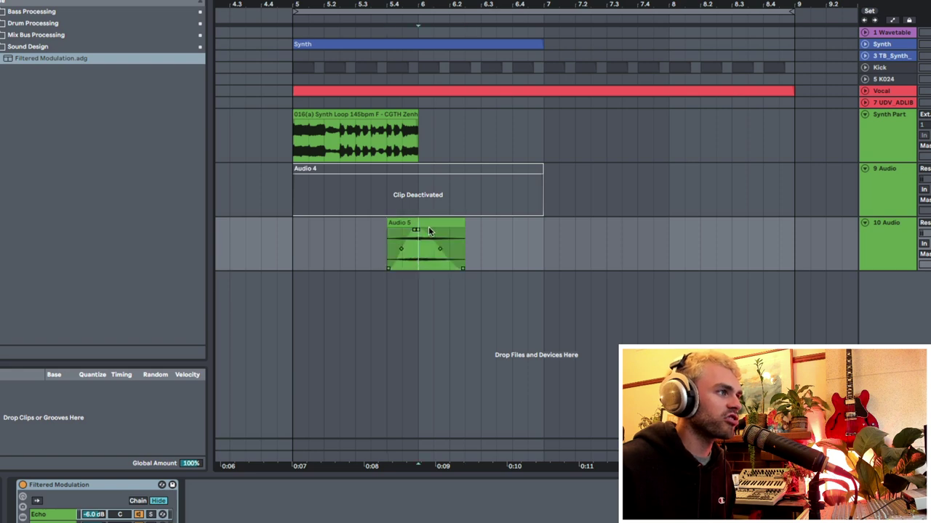
click(429, 224)
click(371, 154)
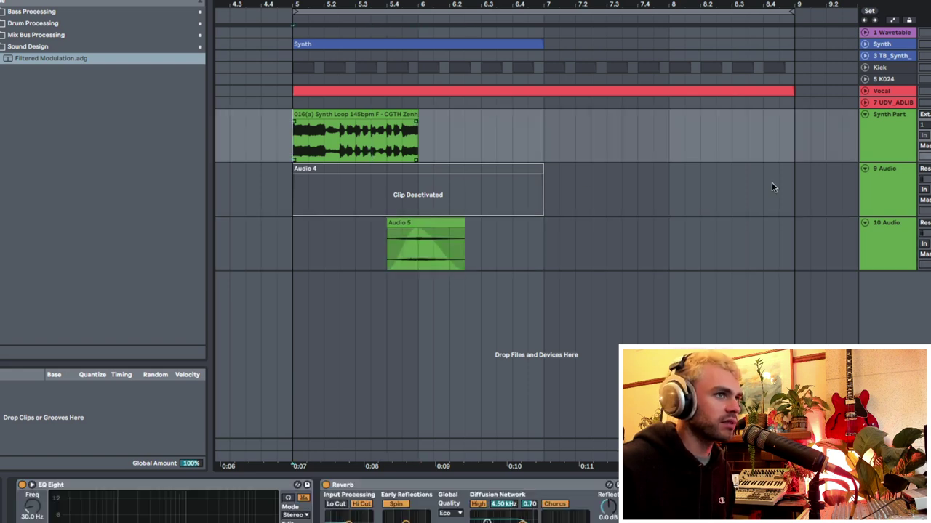
key(space)
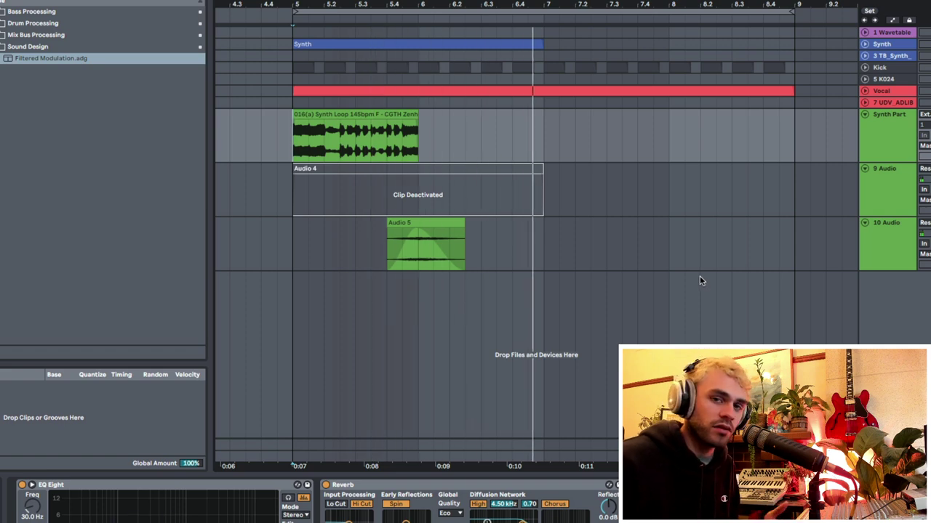
Step: Extend Audio 5 back to cover bar 5 to bar 9 and lengthen its fade-in to just before bar 6
click(406, 224)
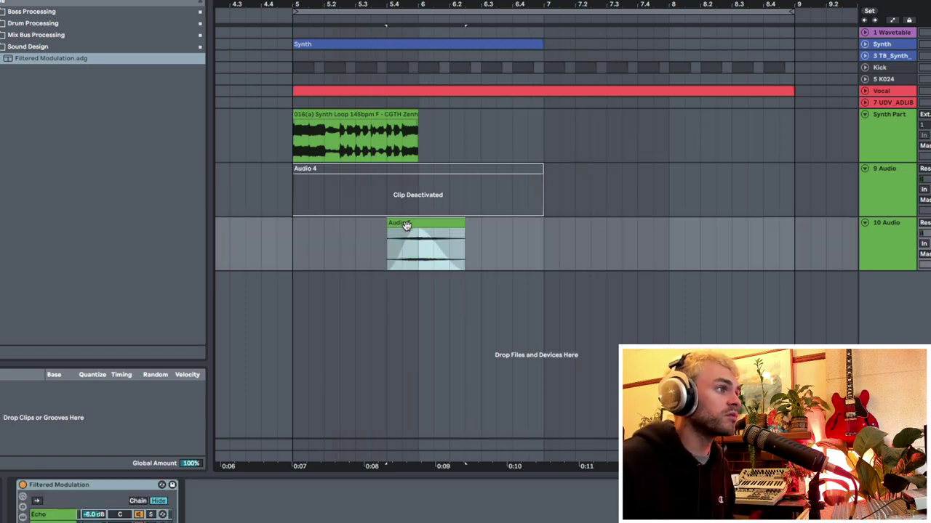
drag(391, 226, 293, 234)
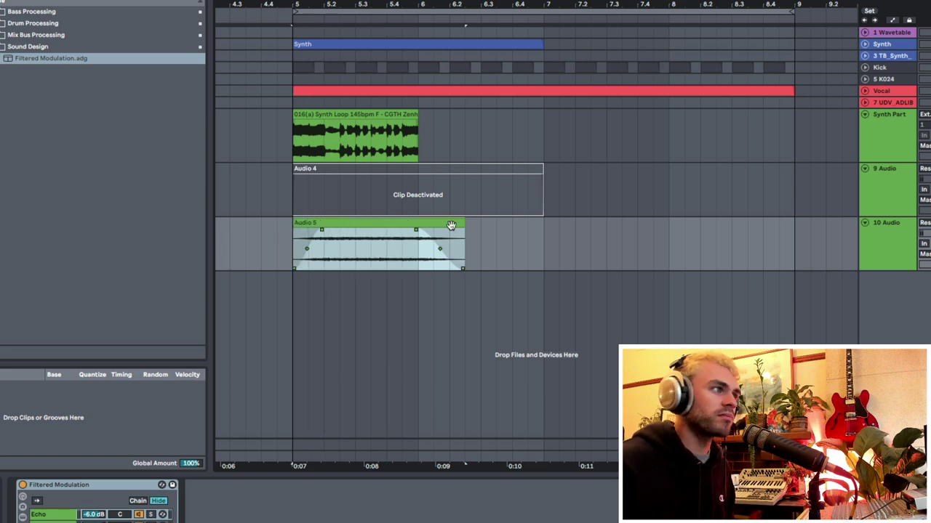
drag(457, 223, 785, 226)
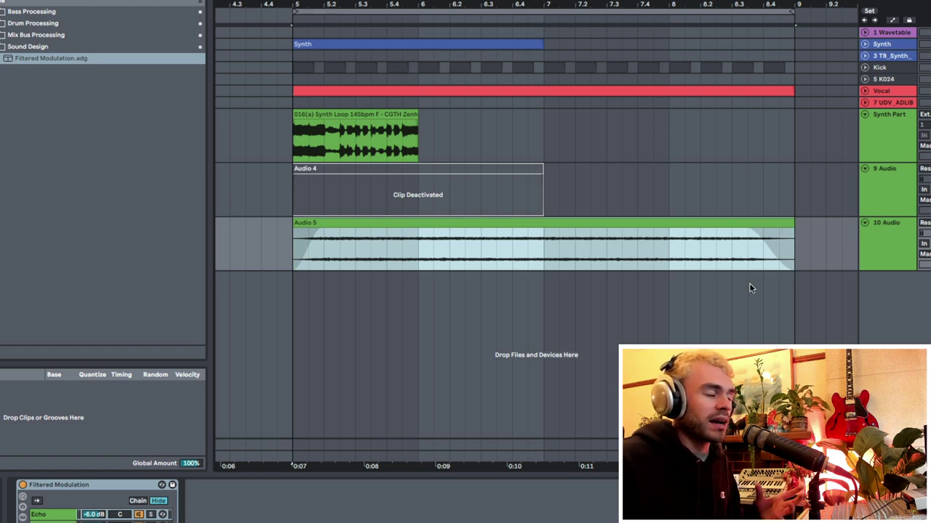
drag(309, 230, 403, 230)
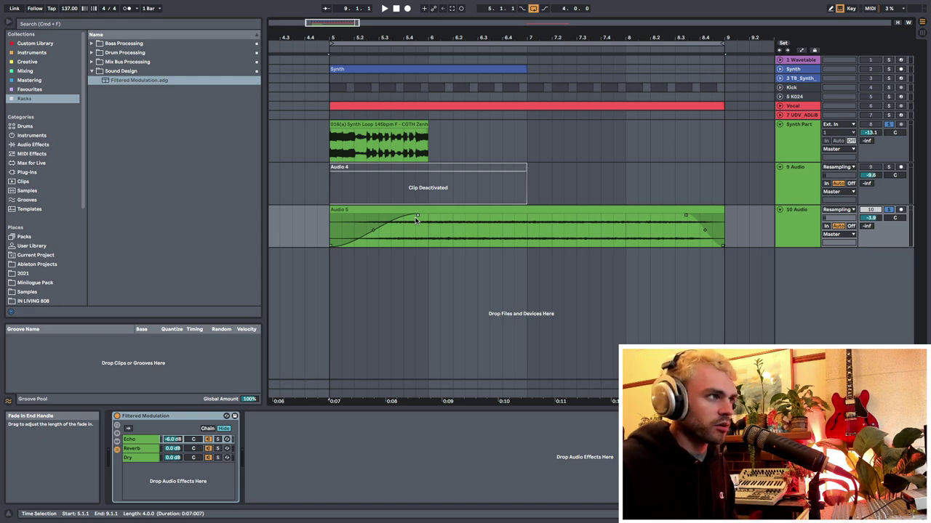